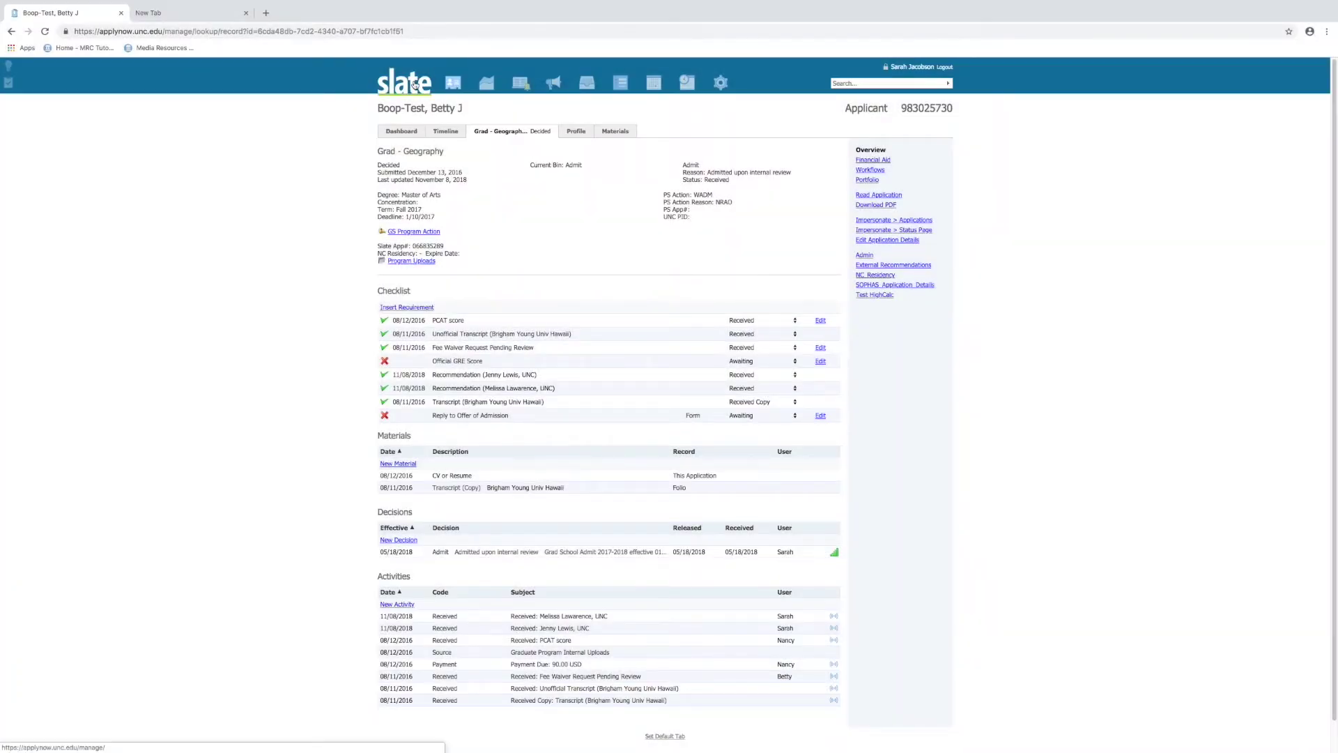
Step: Go to the Slate home dashboard and open the saved Queries list
{"action": "left_click", "coordinate": [416, 84]}
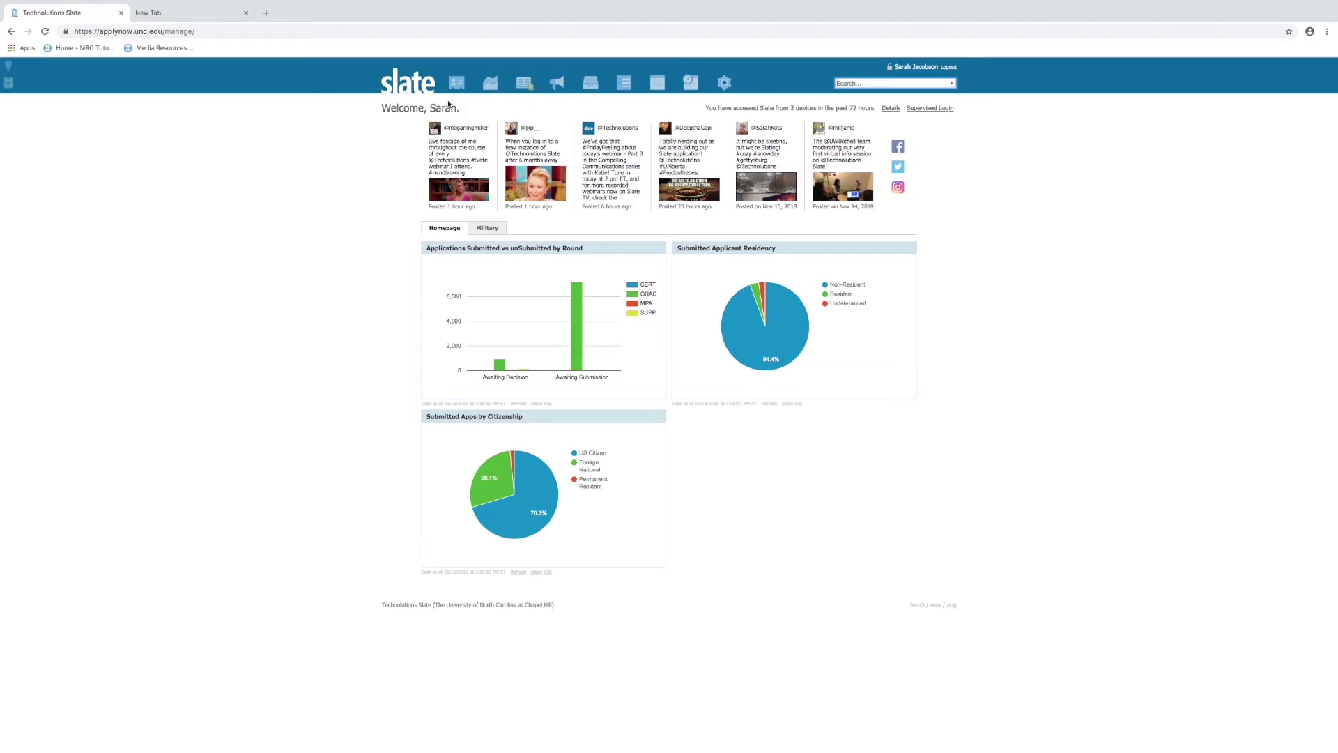
{"action": "mouse_move", "coordinate": [491, 84]}
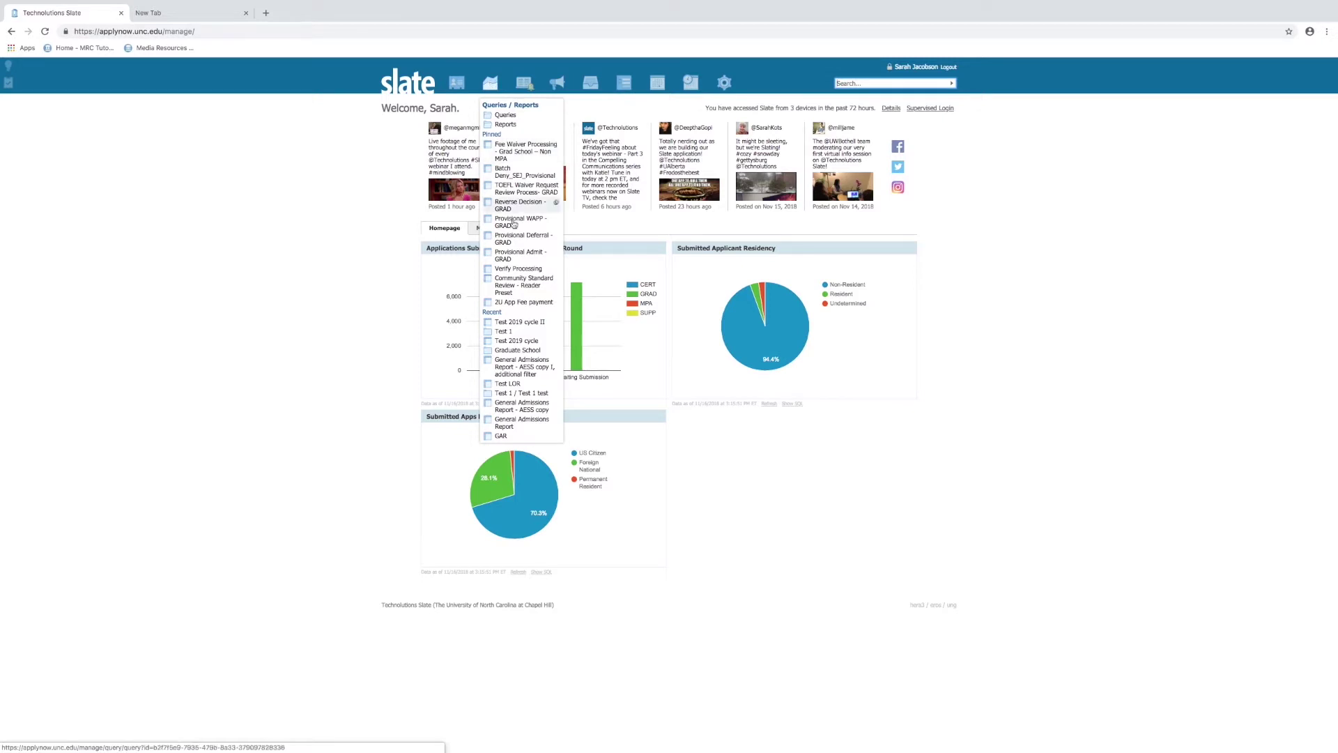
{"action": "left_click", "coordinate": [503, 116]}
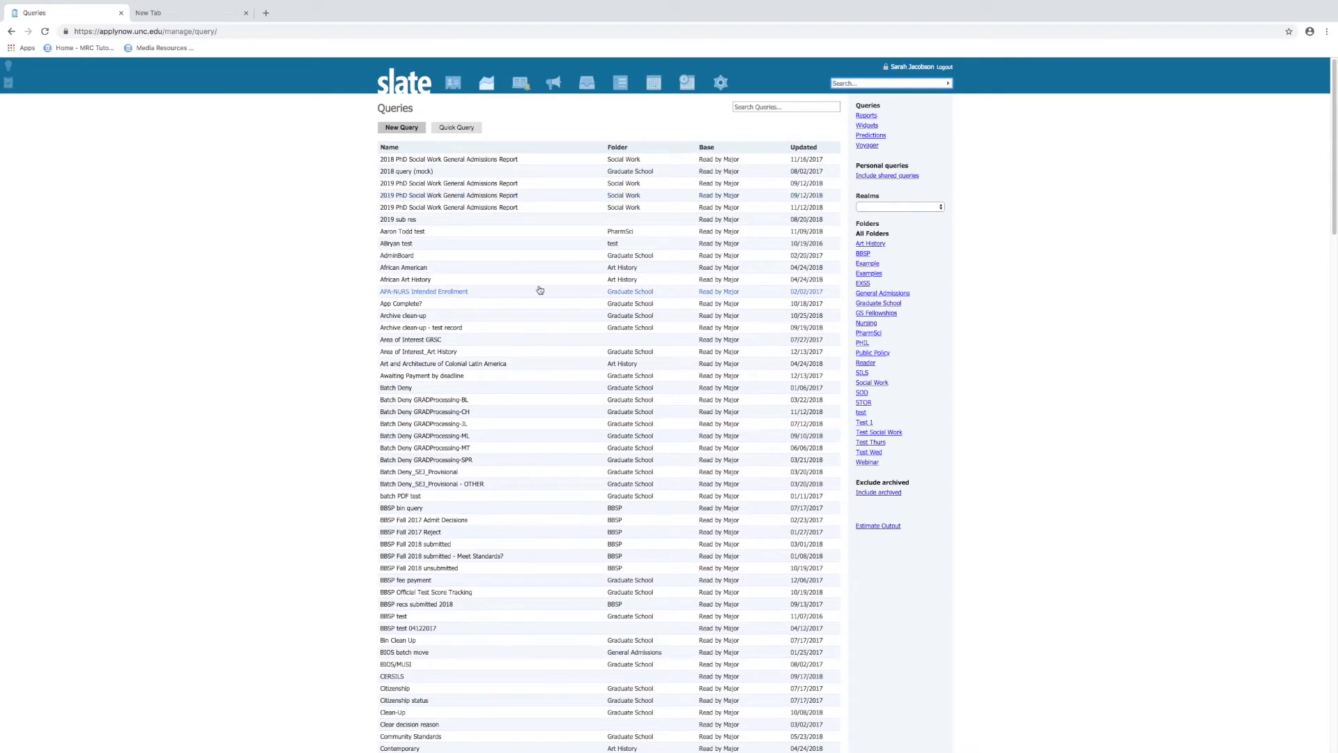
Step: Include shared queries in the list and open the General Admissions Report query
{"action": "scroll", "coordinate": [541, 290], "scroll_direction": "down", "scroll_amount": 20}
{"action": "scroll", "coordinate": [541, 290], "scroll_direction": "up", "scroll_amount": 20}
{"action": "left_click", "coordinate": [872, 177]}
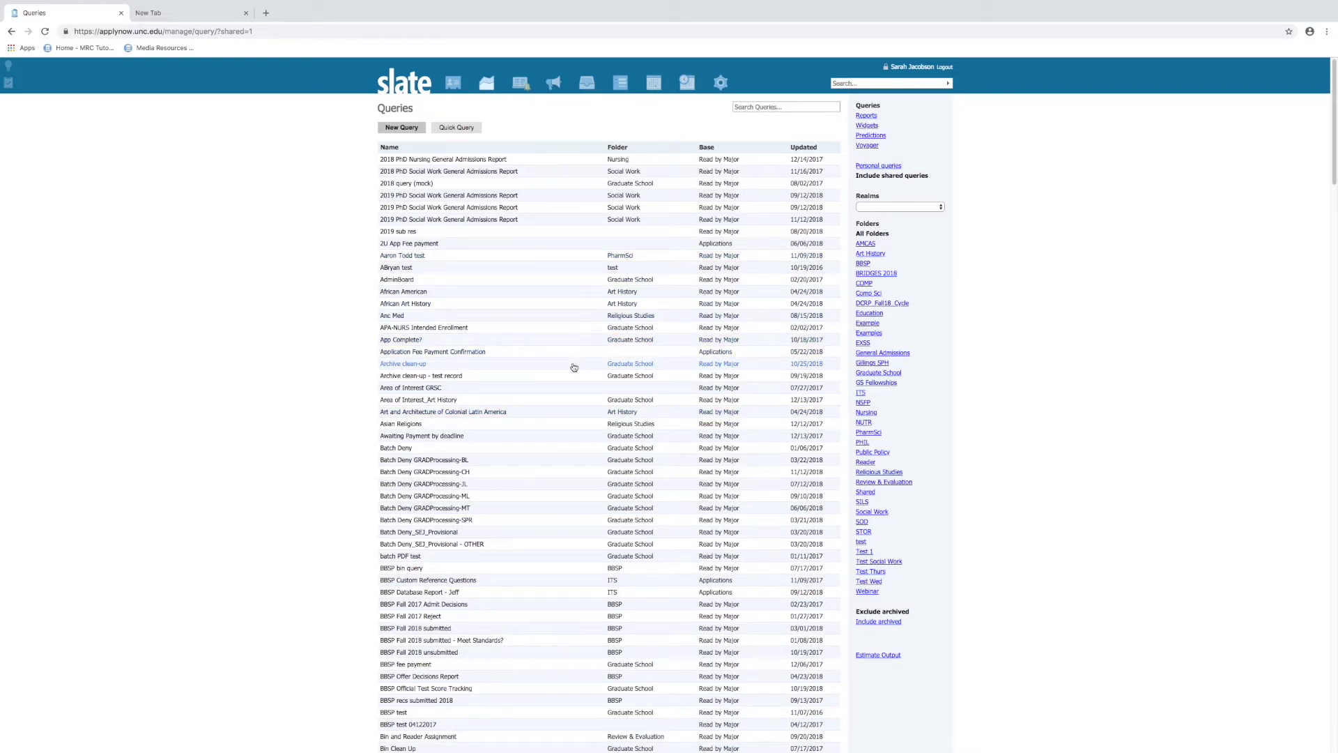
{"action": "scroll", "coordinate": [574, 367], "scroll_direction": "down", "scroll_amount": 8}
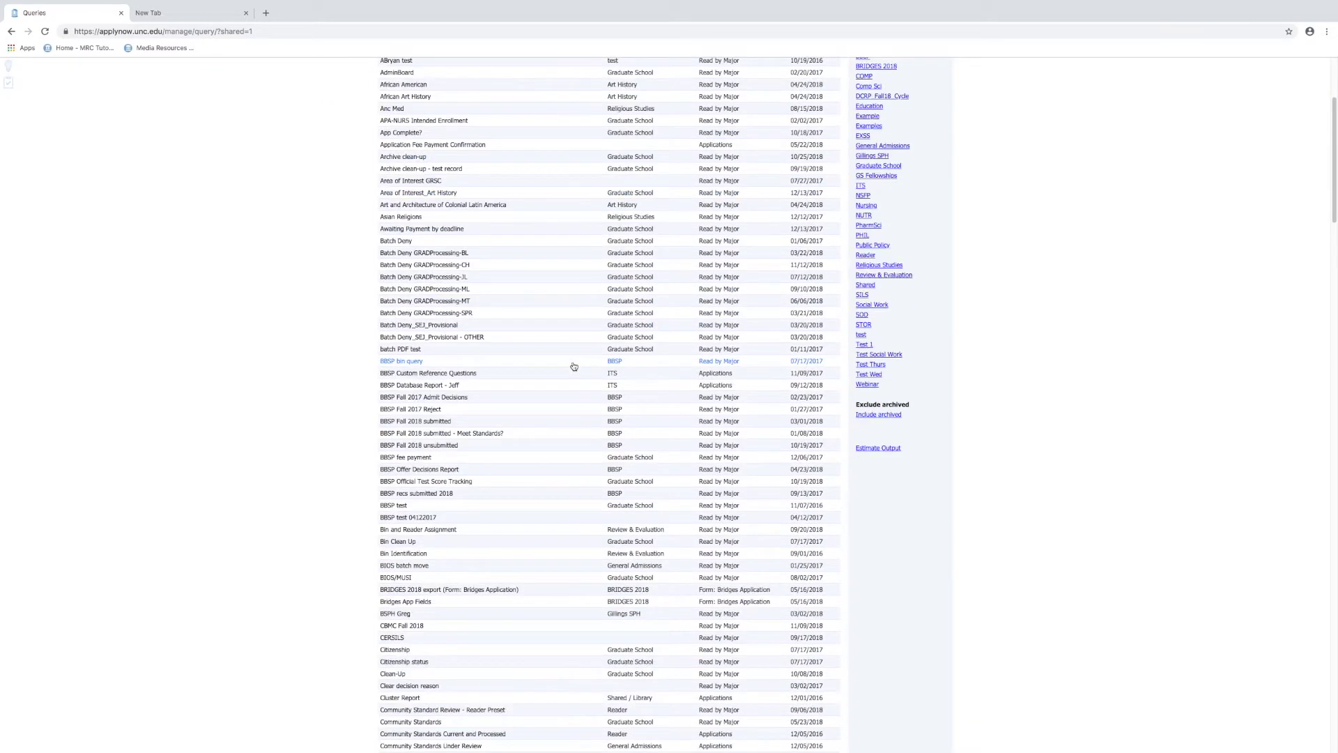
{"action": "scroll", "coordinate": [574, 366], "scroll_direction": "down", "scroll_amount": 4}
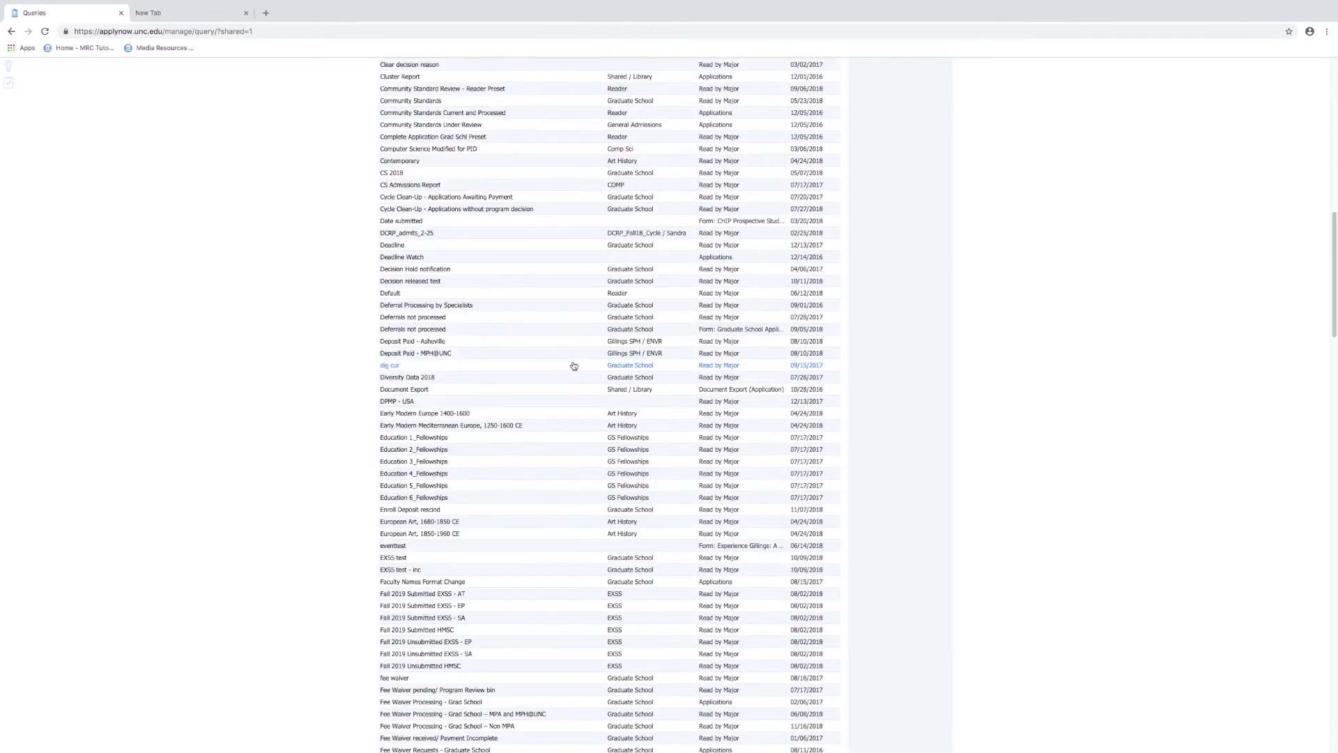
{"action": "scroll", "coordinate": [573, 366], "scroll_direction": "down", "scroll_amount": 6}
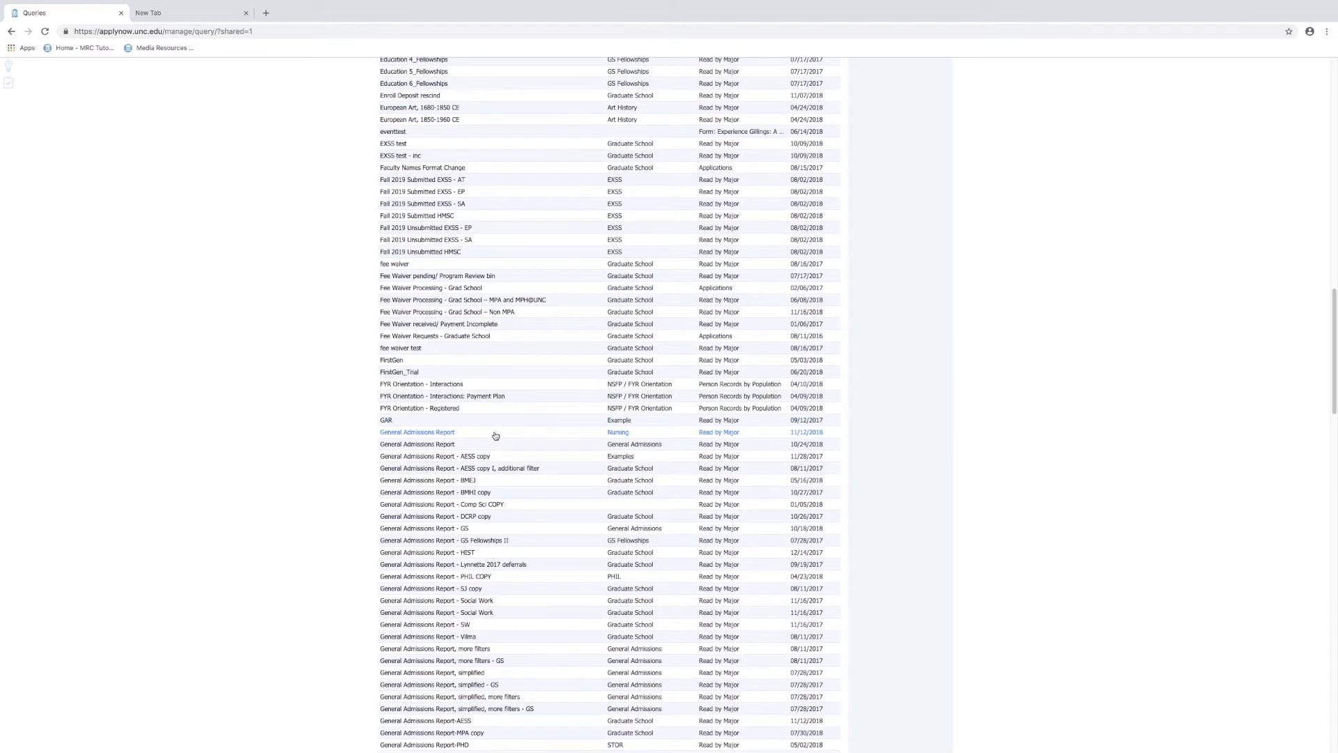
{"action": "left_click", "coordinate": [432, 448]}
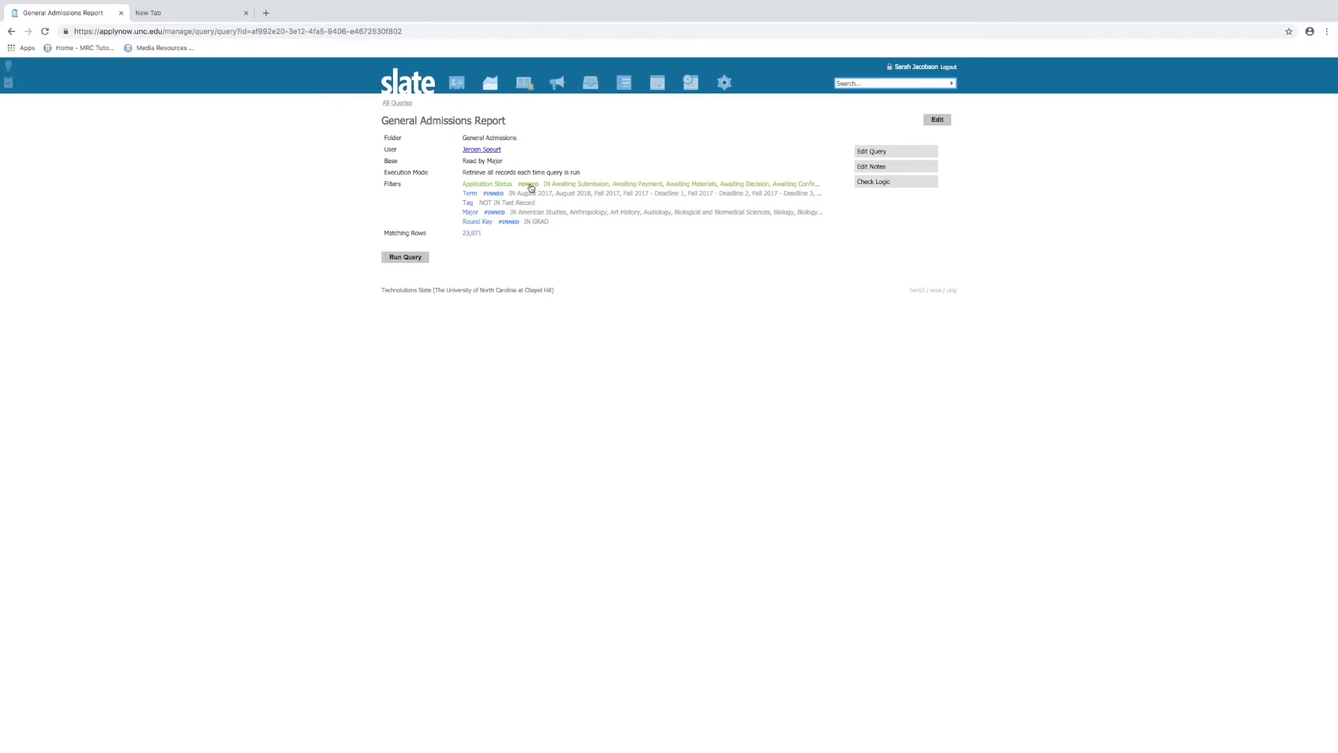
Step: Limit the Application Status filter to Awaiting Submission only
{"action": "left_click", "coordinate": [530, 186]}
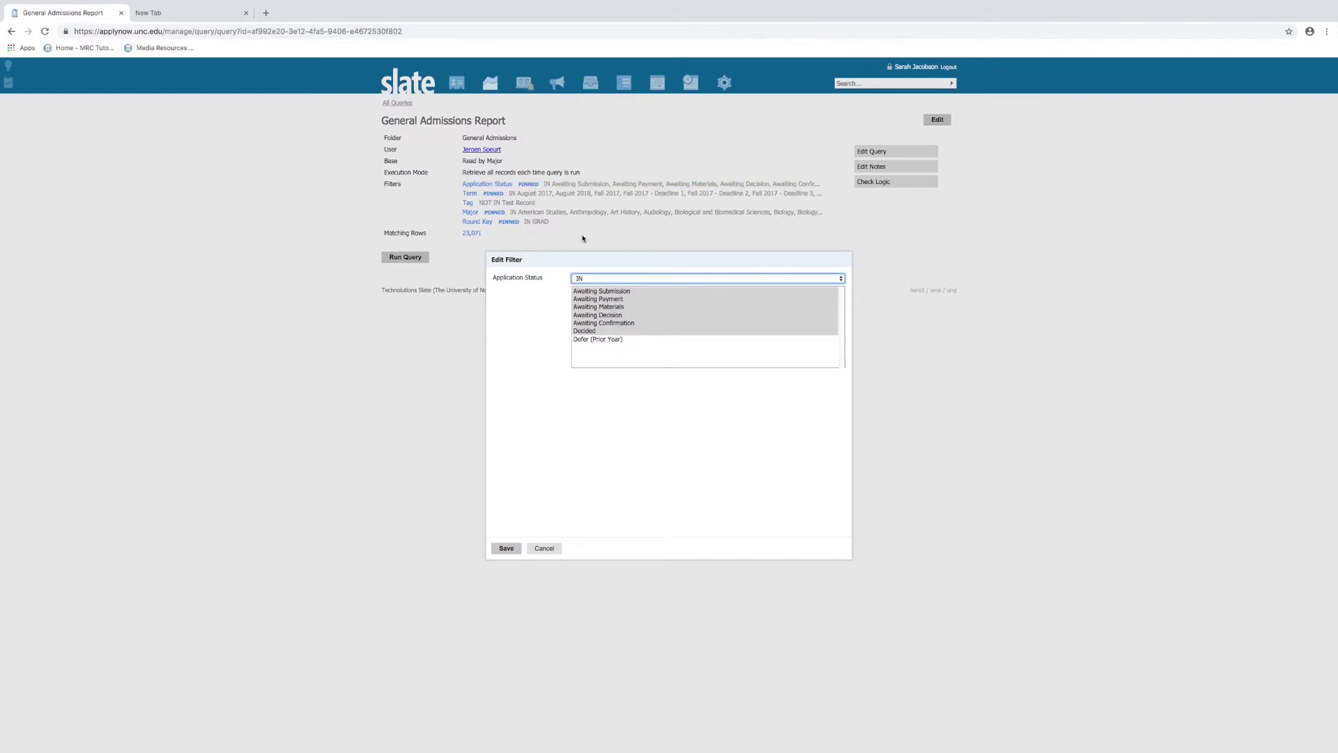
{"action": "left_click", "coordinate": [602, 291]}
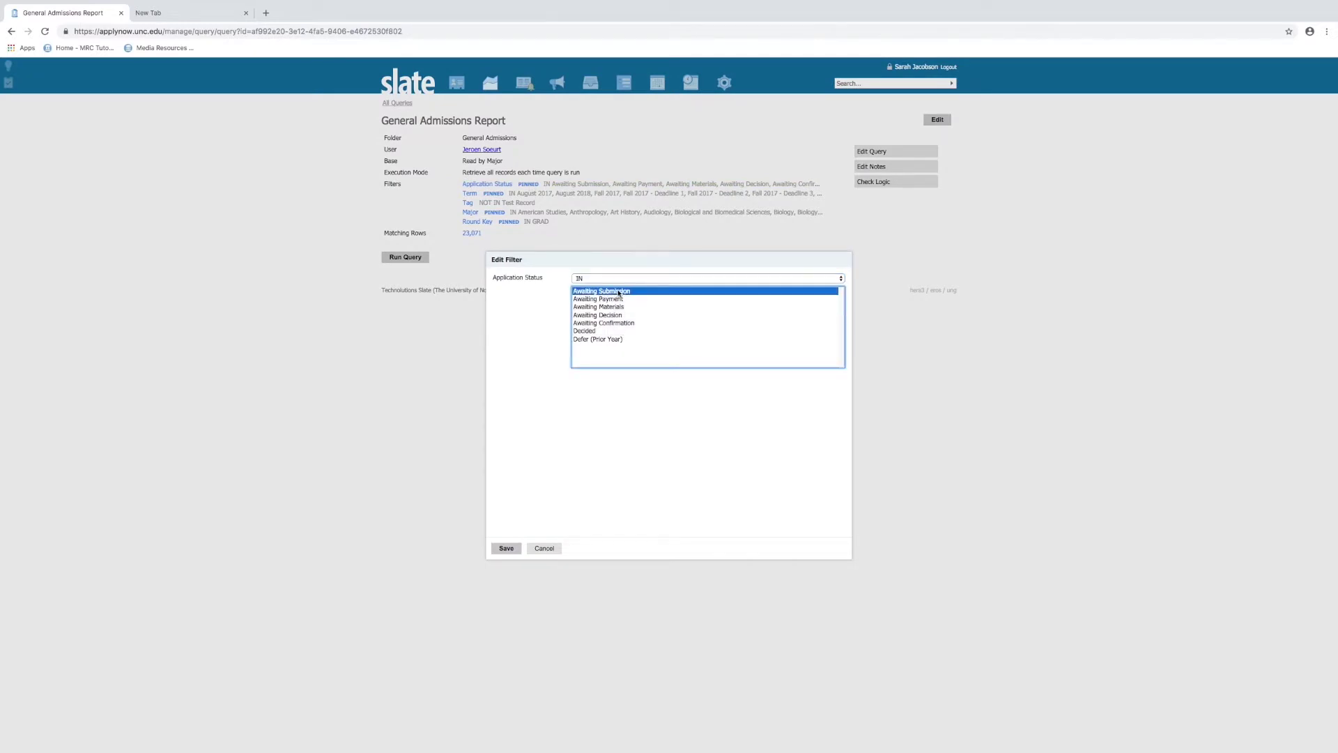
{"action": "left_click", "coordinate": [508, 550]}
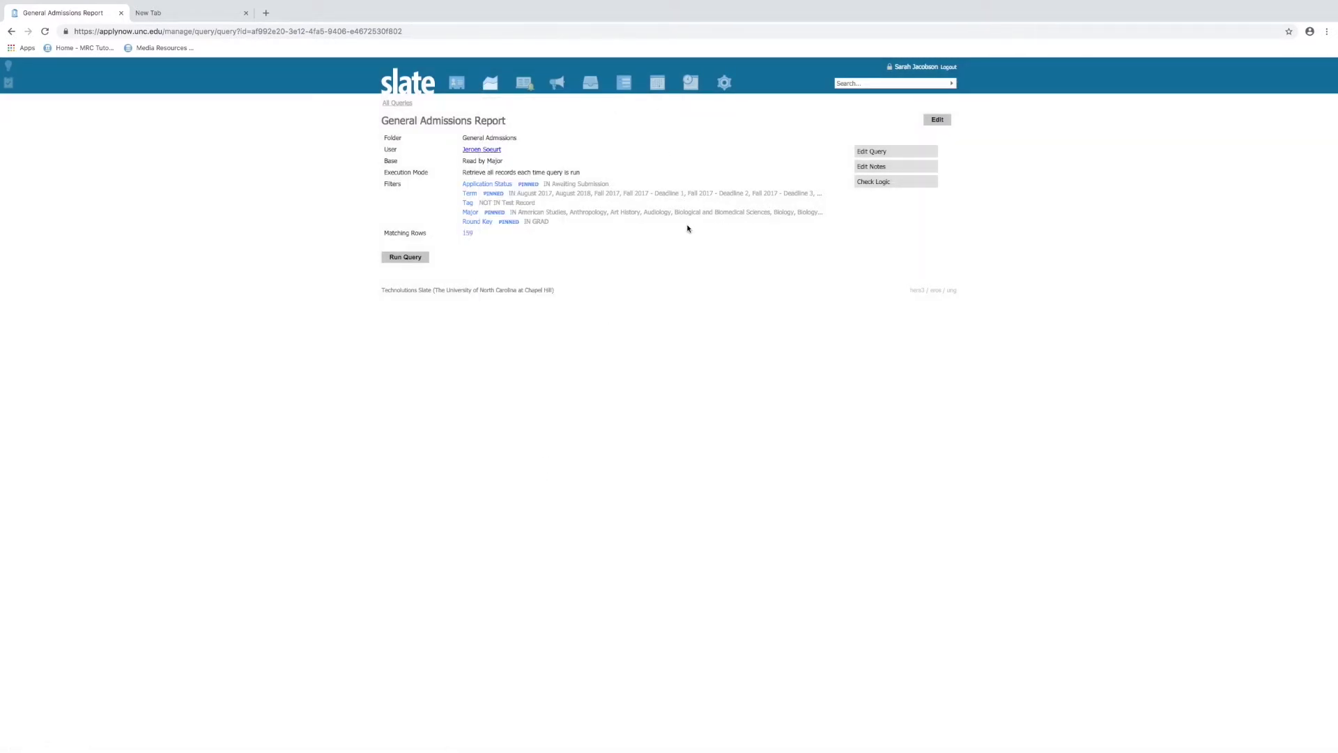
Step: Change the Term filter to Spring 2019 only, leaving 21 matching rows
{"action": "left_click", "coordinate": [499, 197]}
{"action": "scroll", "coordinate": [631, 342], "scroll_direction": "down", "scroll_amount": 10}
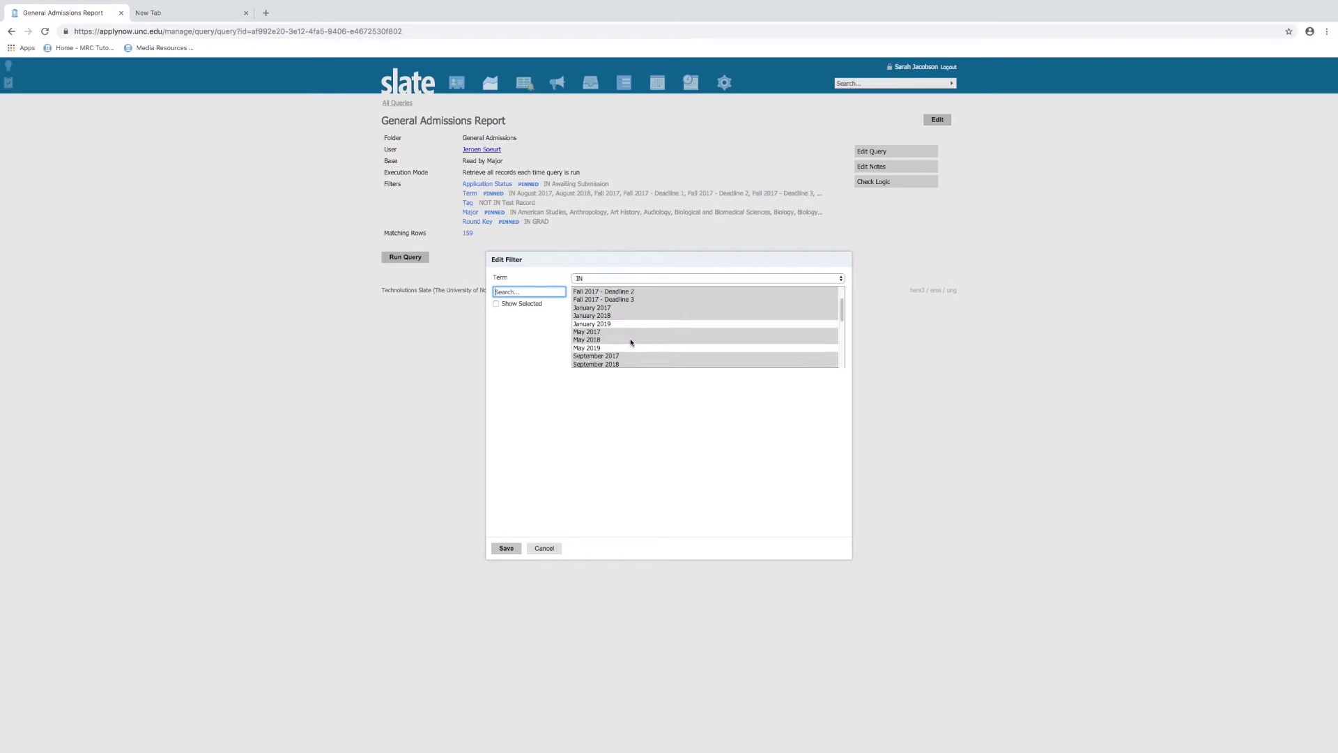
{"action": "left_click", "coordinate": [599, 365]}
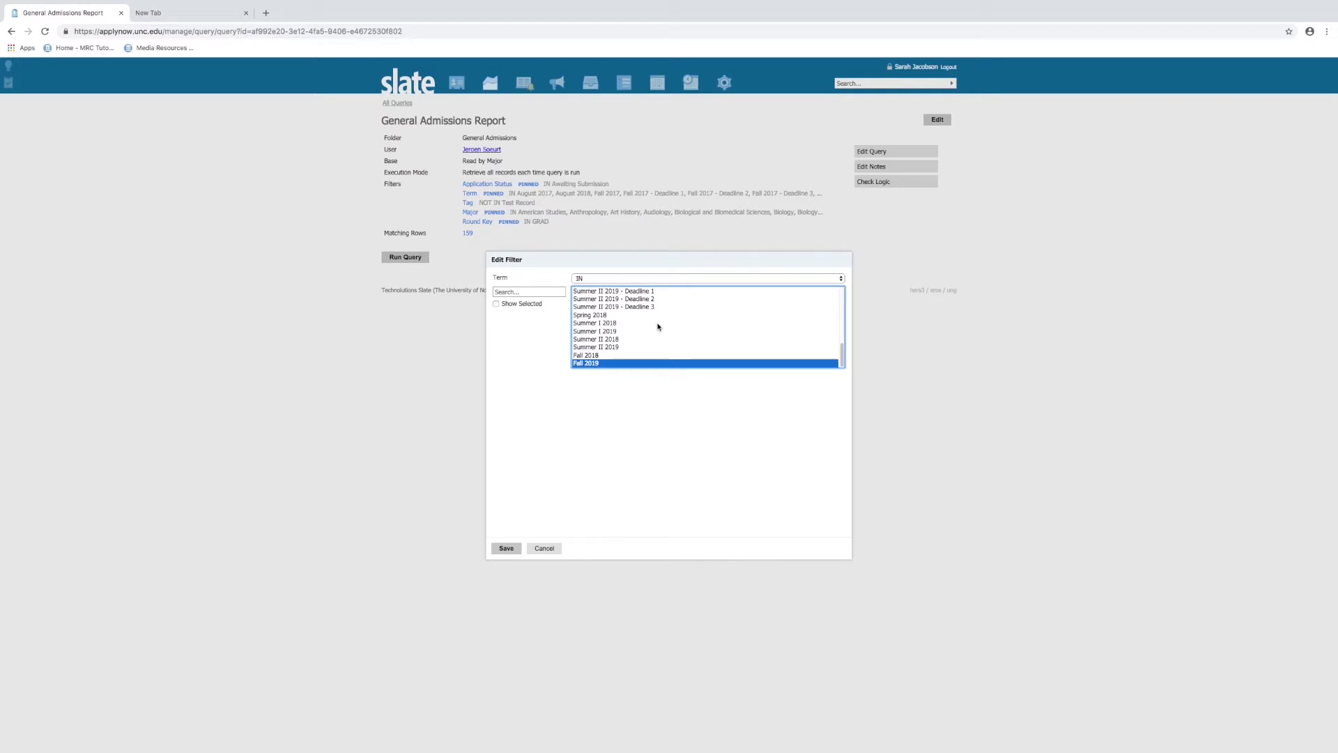
{"action": "scroll", "coordinate": [658, 324], "scroll_direction": "up", "scroll_amount": 1}
{"action": "scroll", "coordinate": [658, 325], "scroll_direction": "up", "scroll_amount": 2}
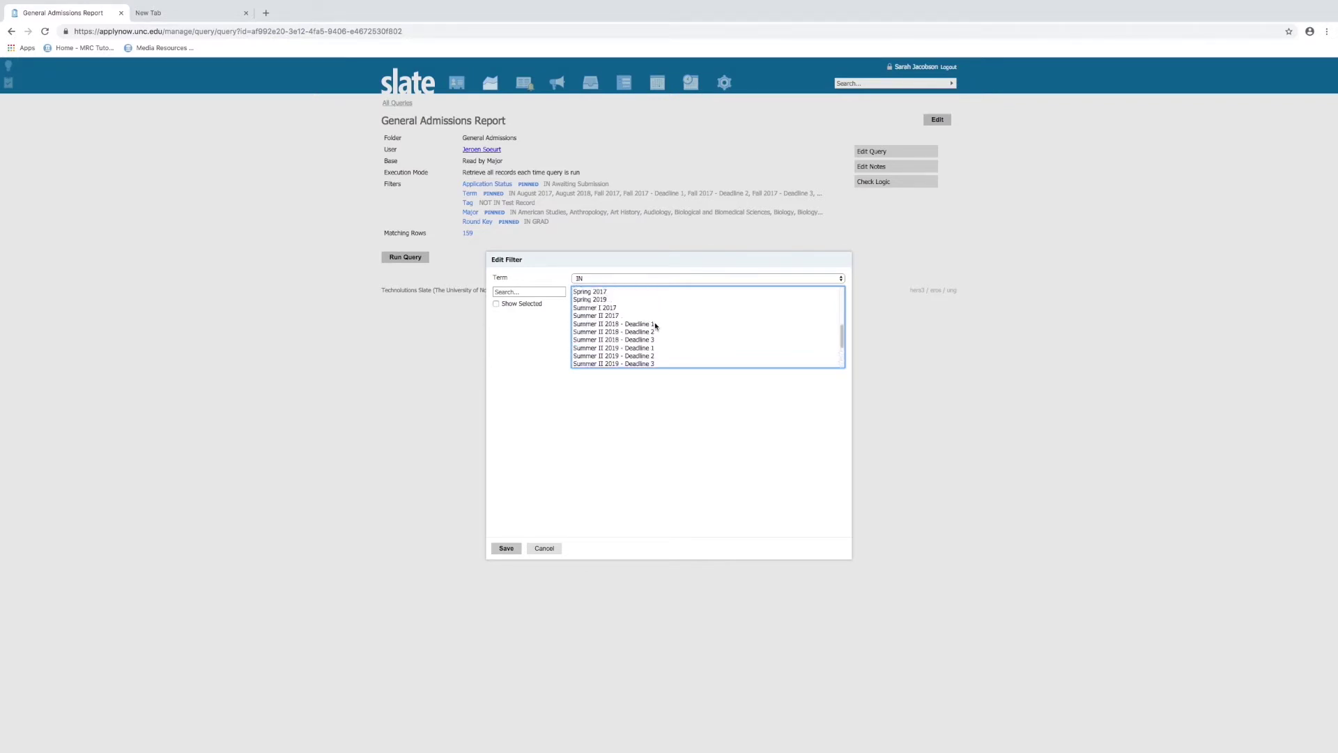
{"action": "right_click", "coordinate": [604, 300]}
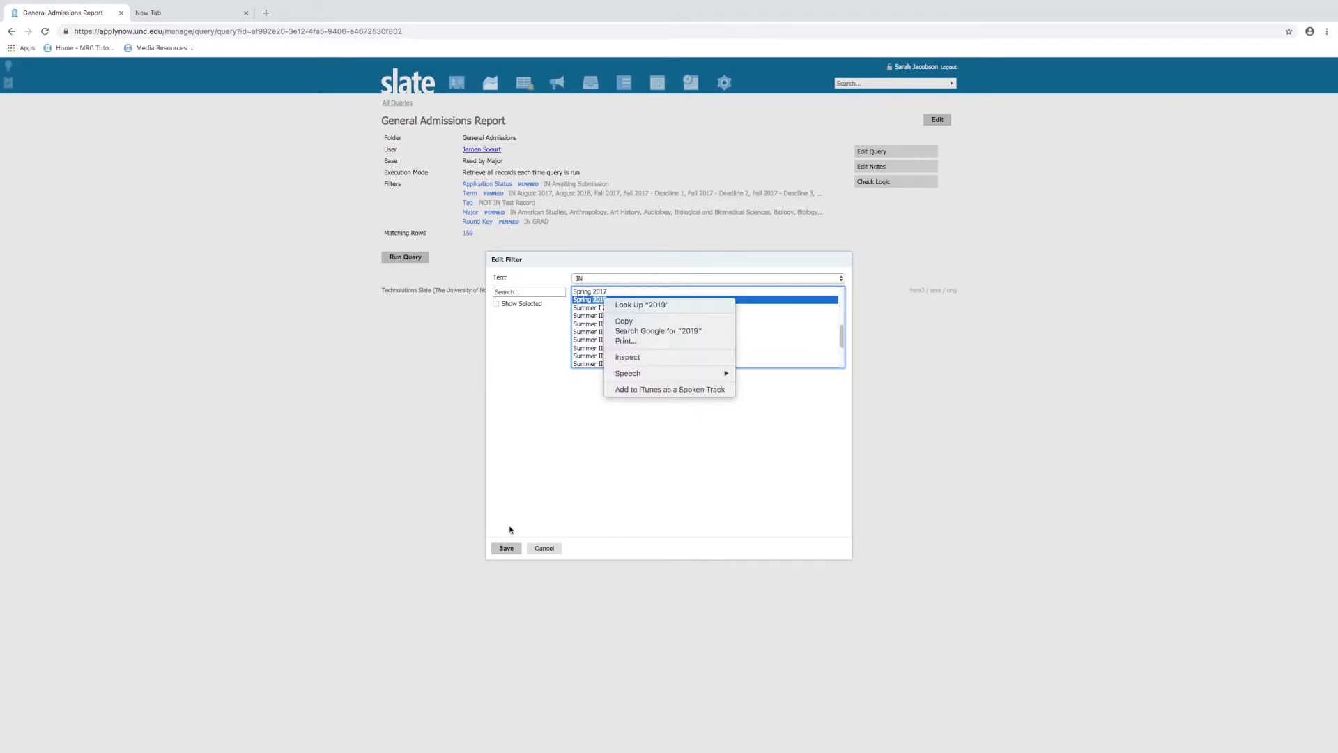
{"action": "left_click", "coordinate": [510, 548]}
{"action": "left_click", "coordinate": [509, 548]}
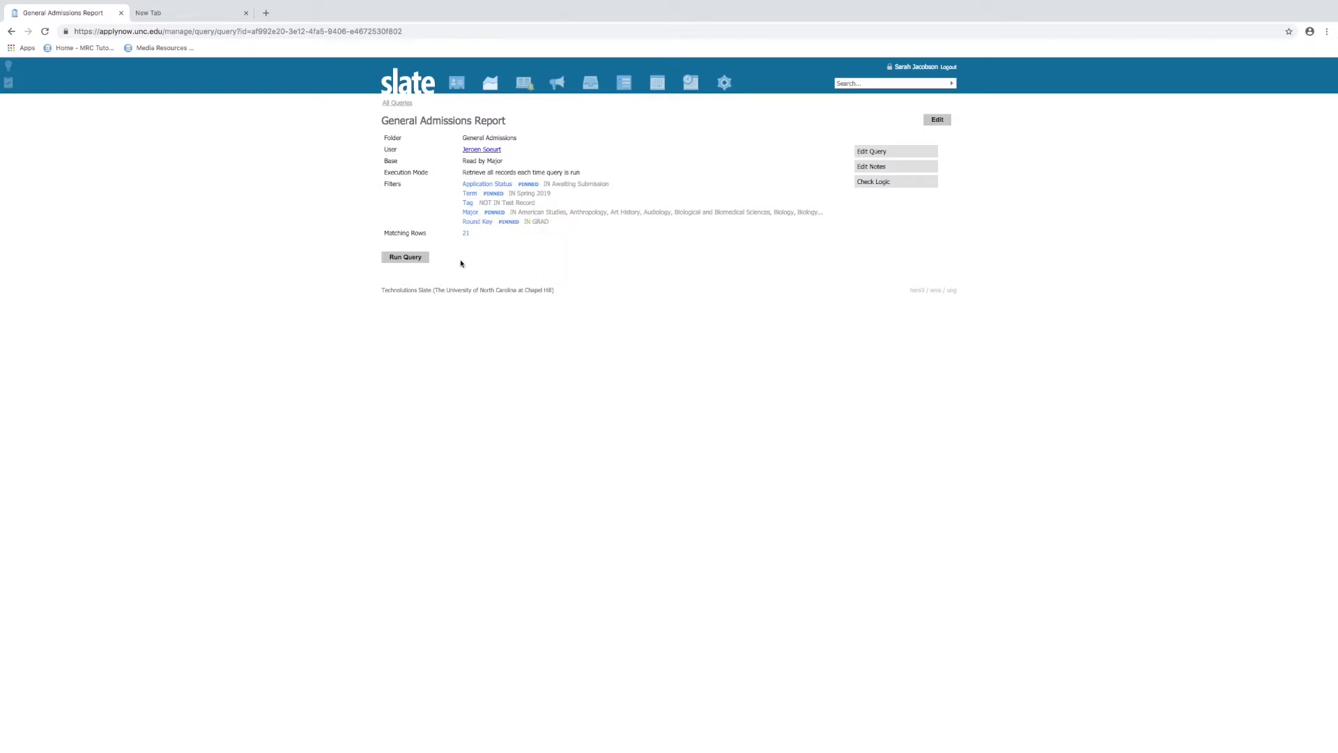
Step: Run the filtered report, review and export its 21 rows, then return to the query details
{"action": "left_click", "coordinate": [394, 258]}
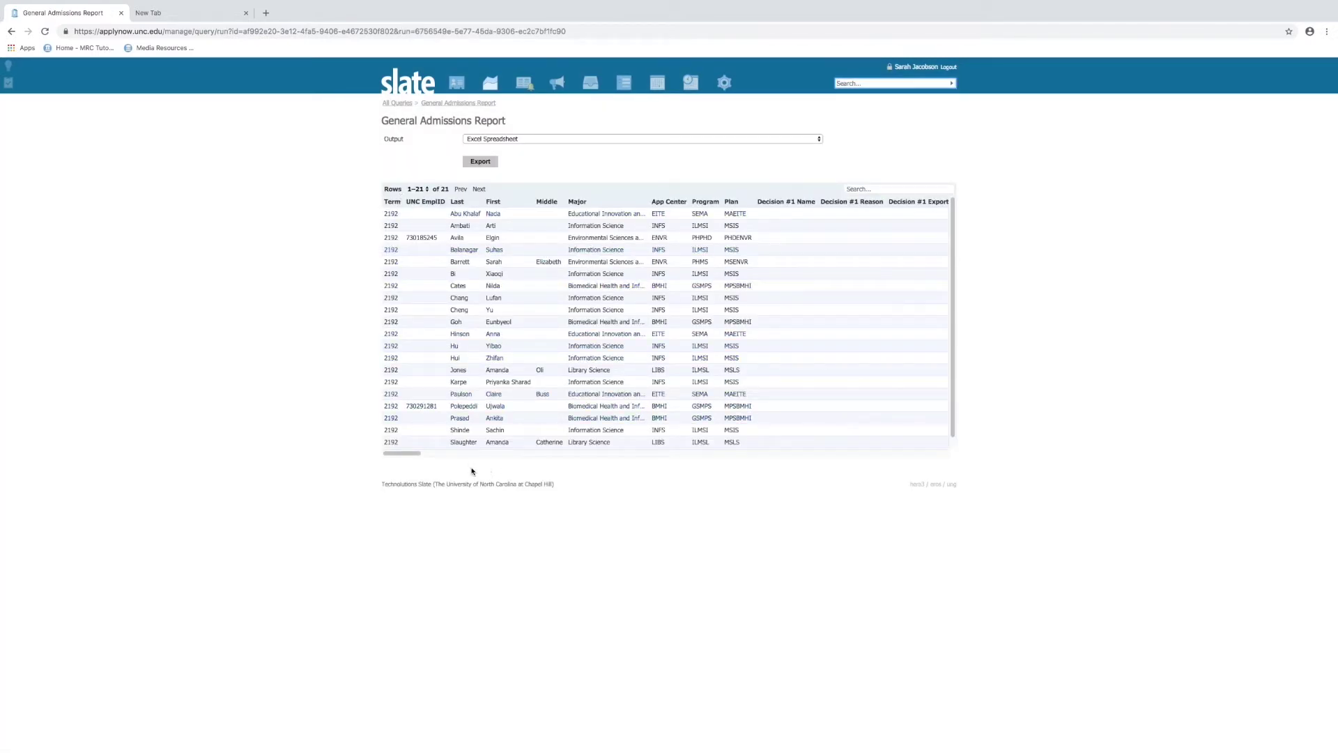
{"action": "left_click_drag", "start_coordinate": [411, 454], "coordinate": [387, 504]}
{"action": "left_click", "coordinate": [477, 162]}
{"action": "left_click", "coordinate": [484, 165]}
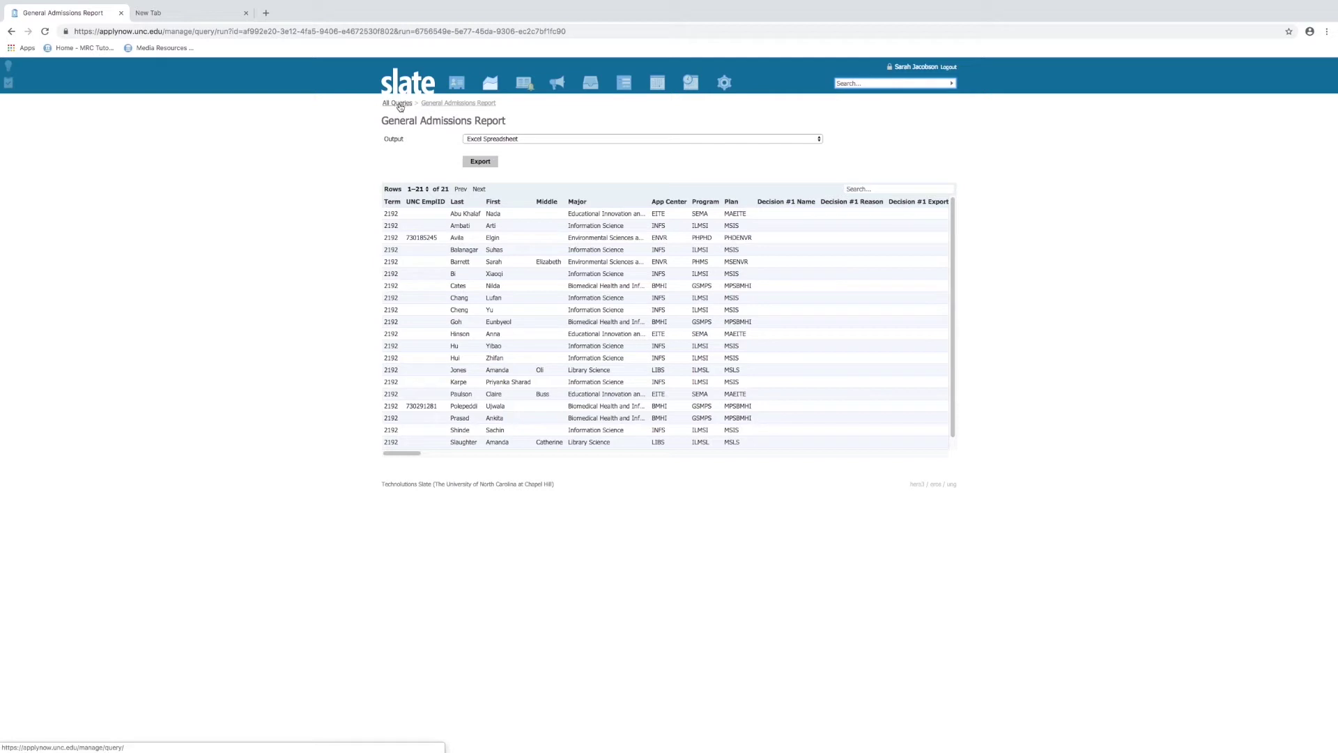
{"action": "left_click", "coordinate": [468, 104]}
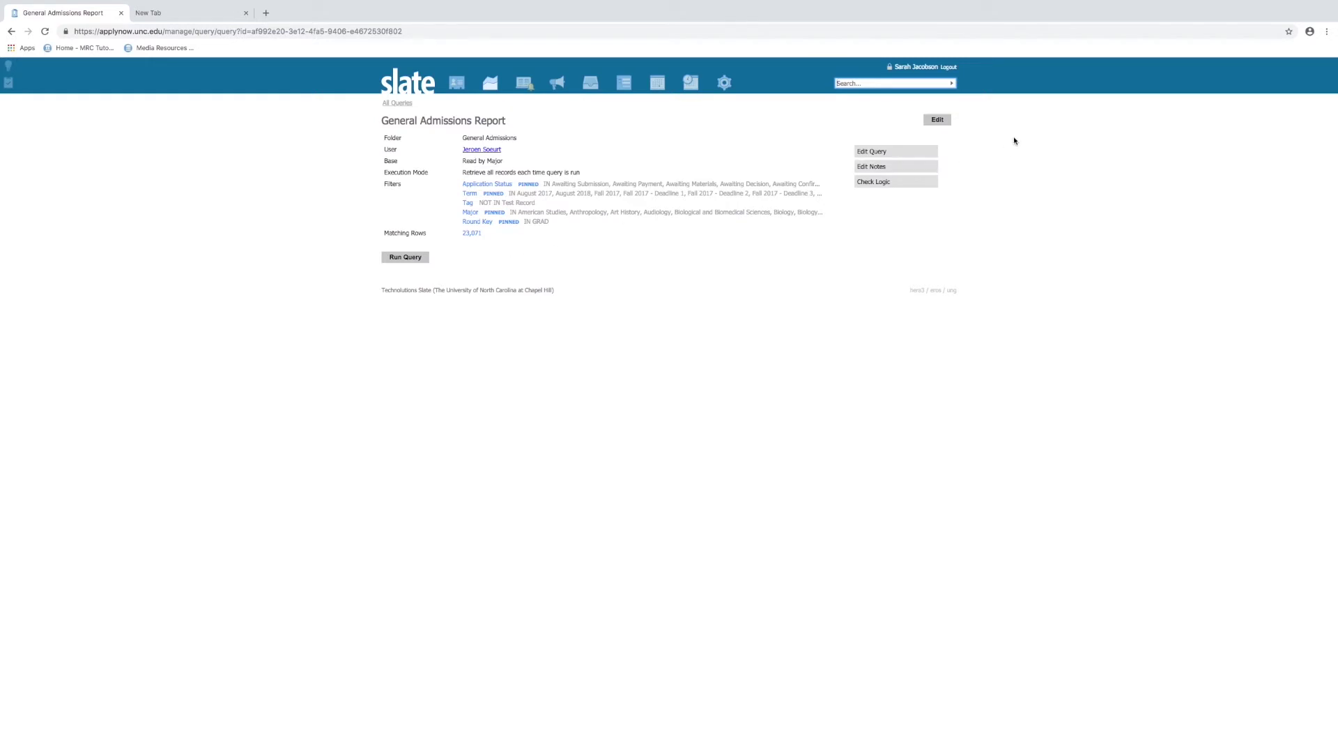
Step: Filter Application Status to Awaiting Submission only and run the query, giving 159 rows
{"action": "left_click", "coordinate": [527, 185]}
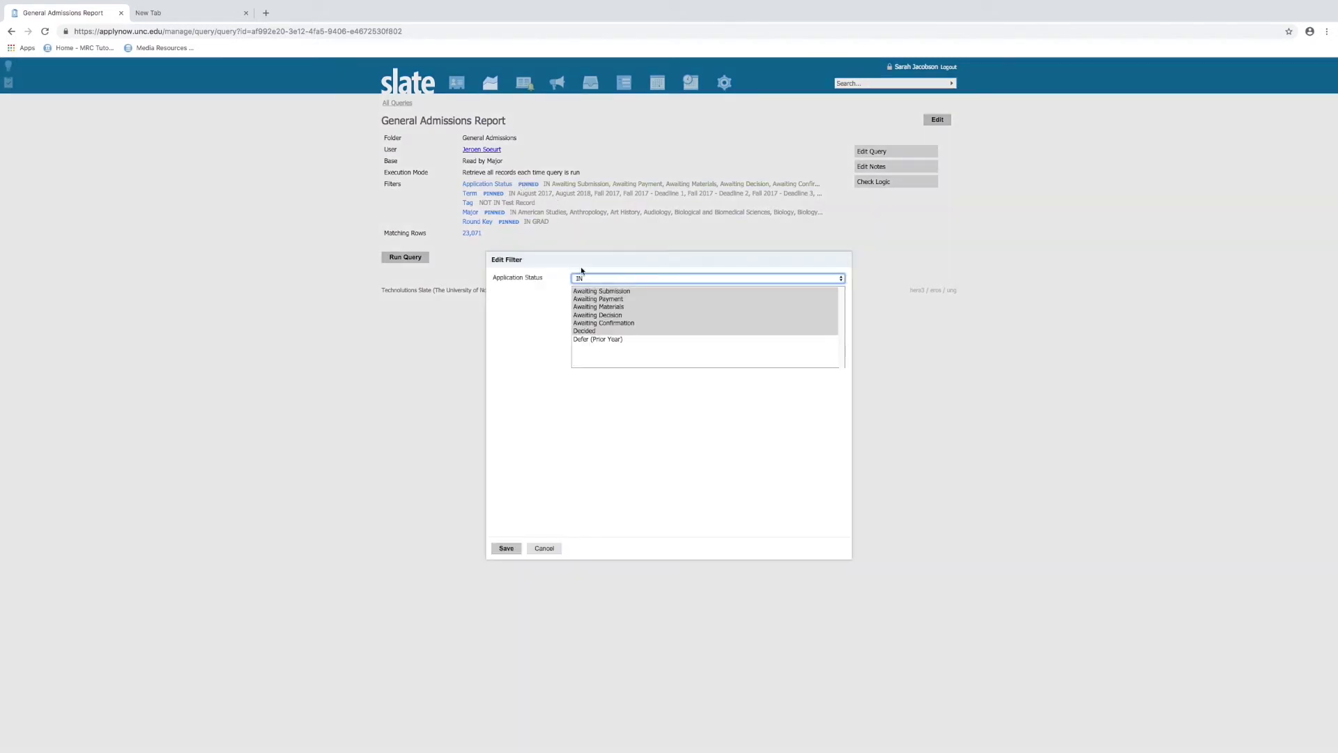
{"action": "left_click", "coordinate": [593, 293]}
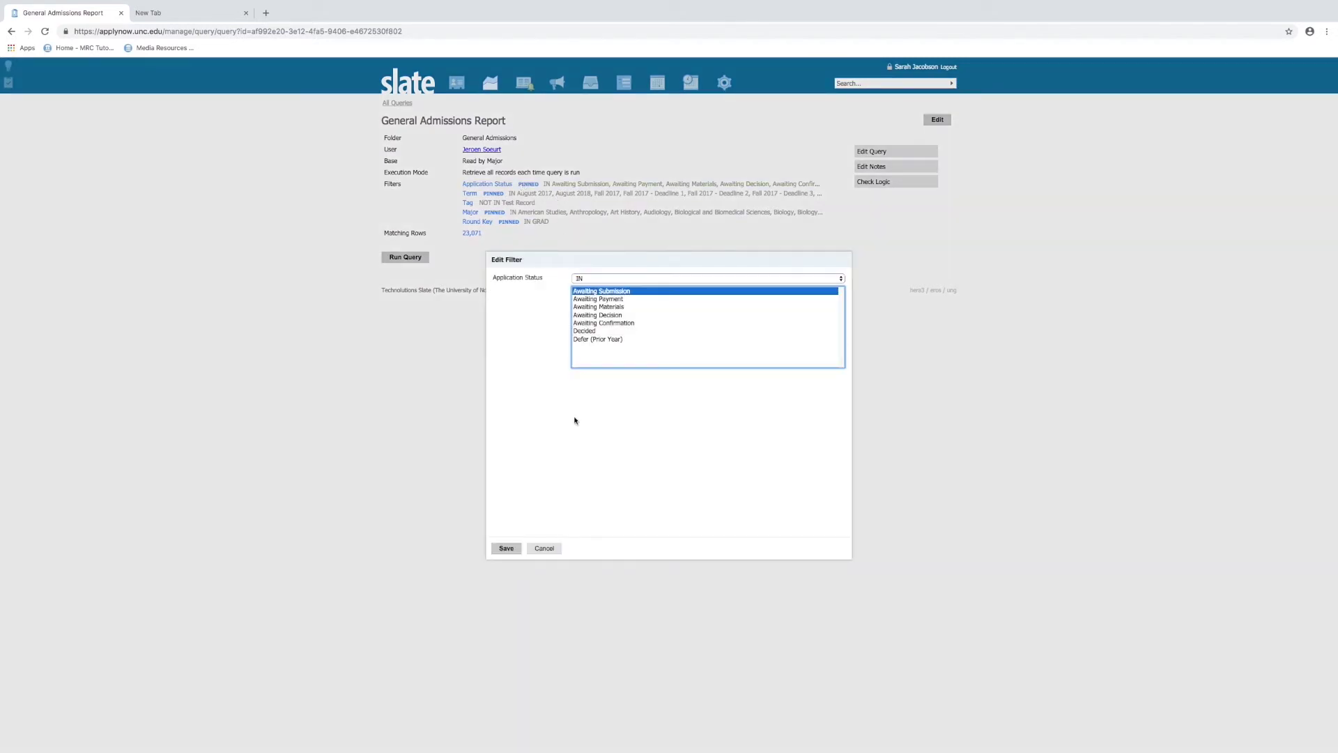
{"action": "left_click", "coordinate": [505, 550]}
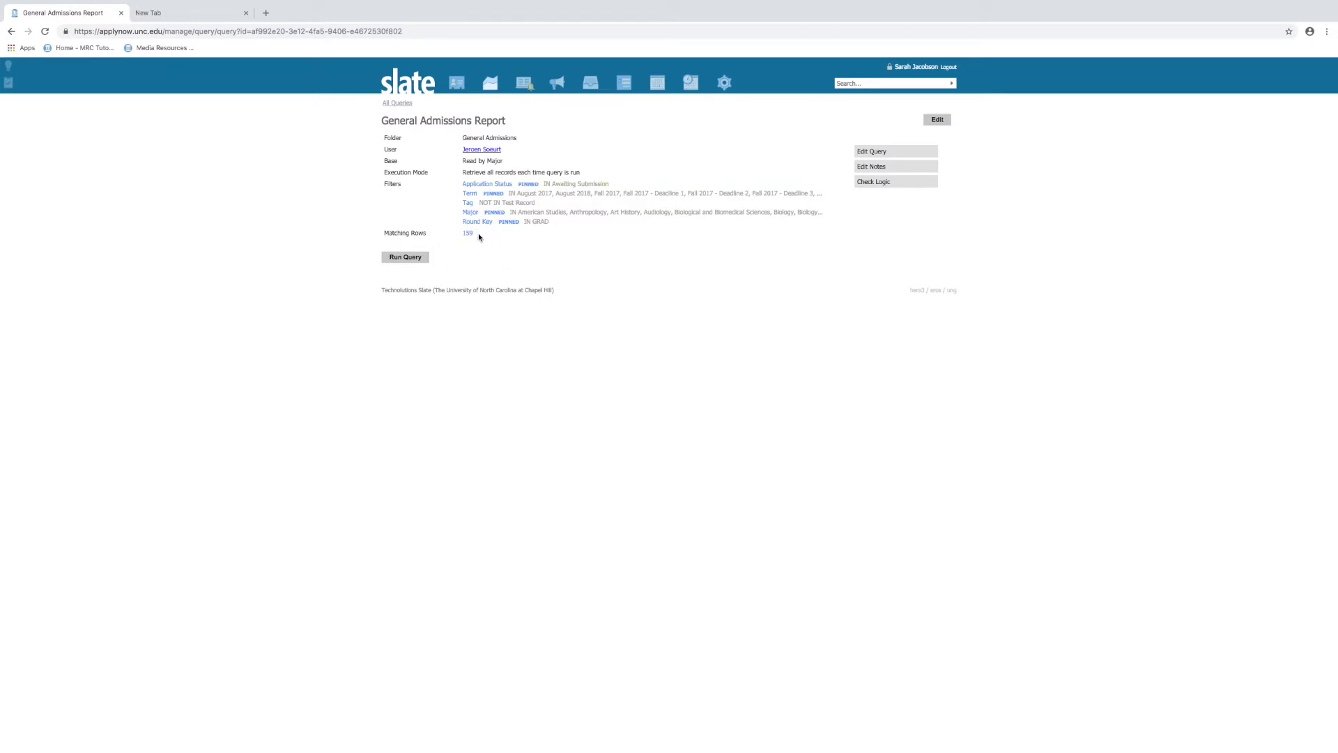
{"action": "left_click", "coordinate": [406, 257]}
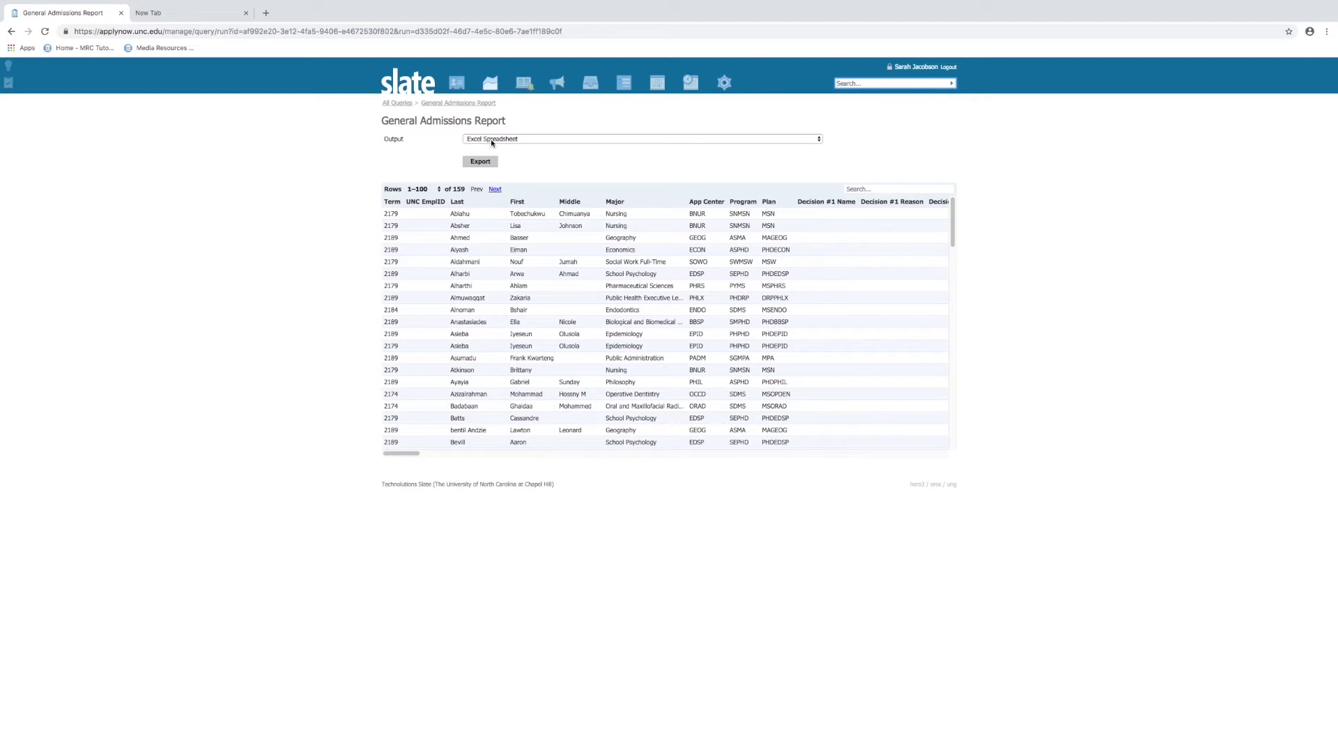
Step: Review the export output destinations, leaving Excel Spreadsheet selected
{"action": "left_click", "coordinate": [820, 139]}
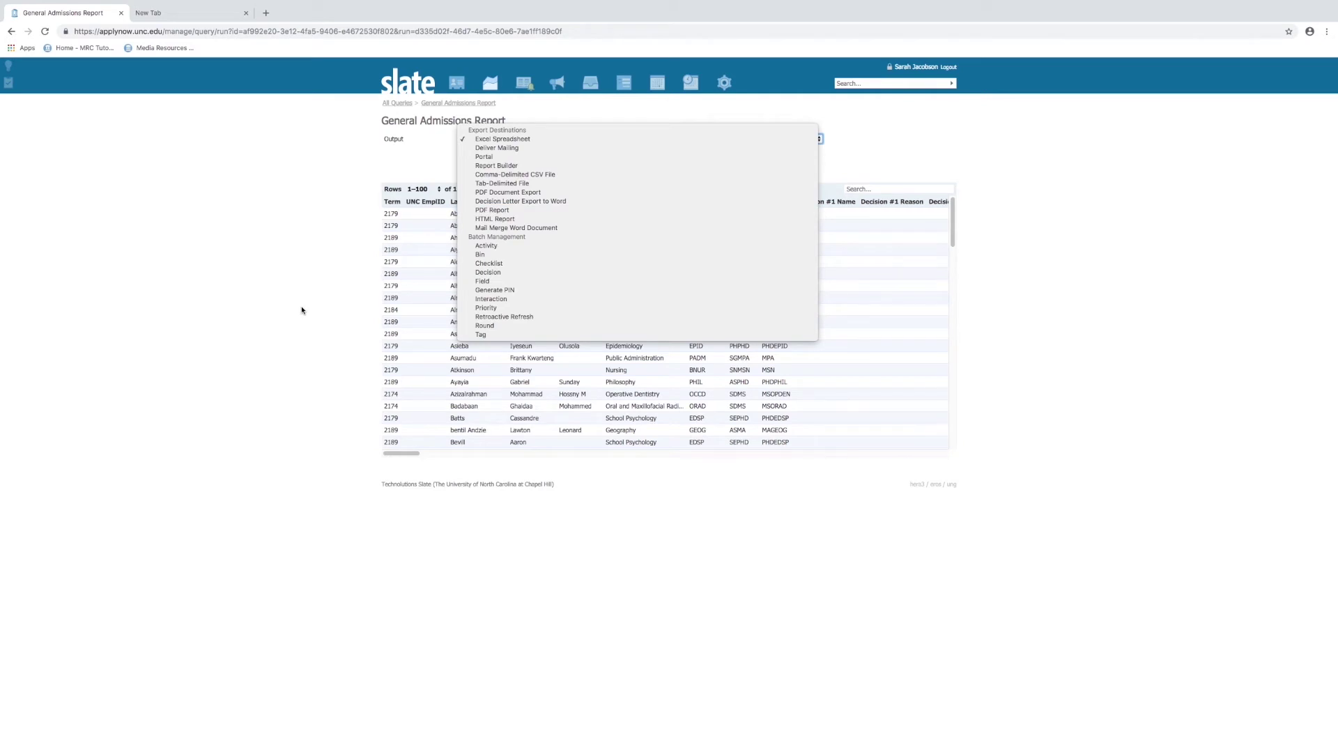
{"action": "left_click", "coordinate": [299, 307]}
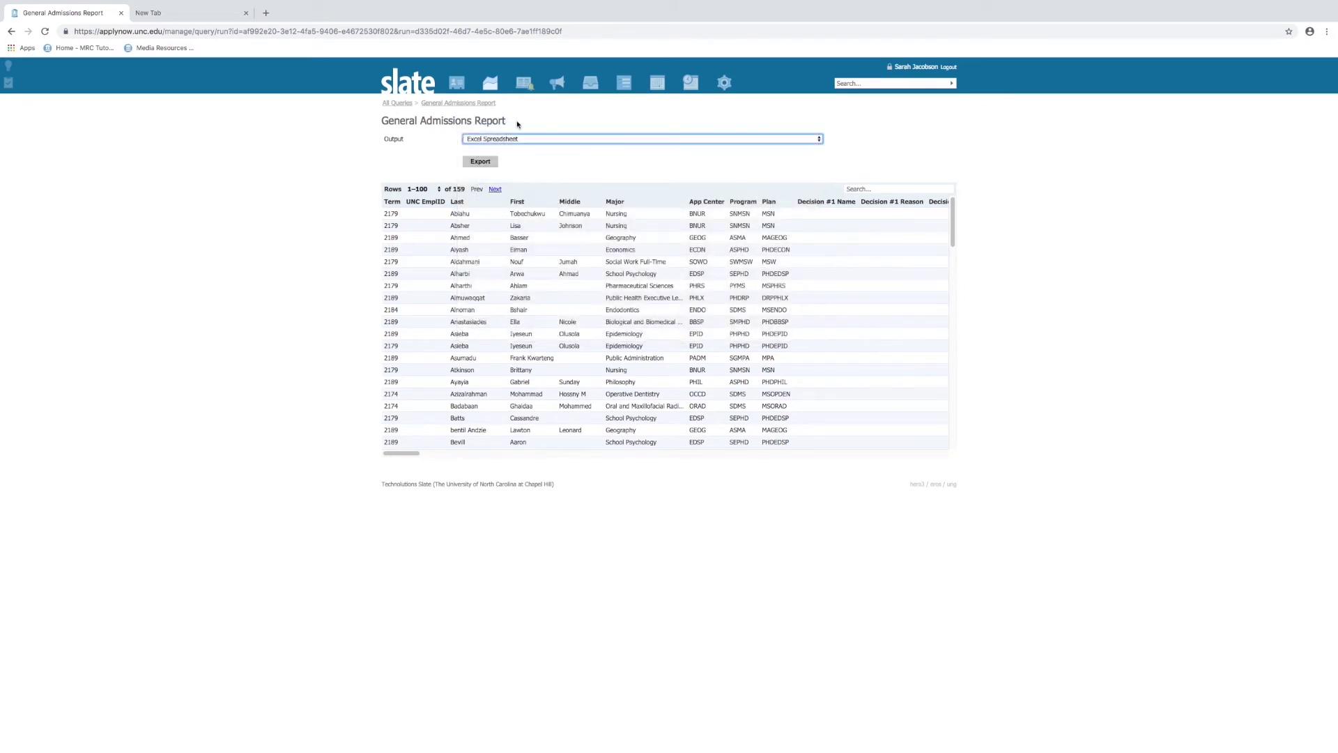
{"action": "mouse_move", "coordinate": [458, 84]}
{"action": "mouse_move", "coordinate": [501, 86]}
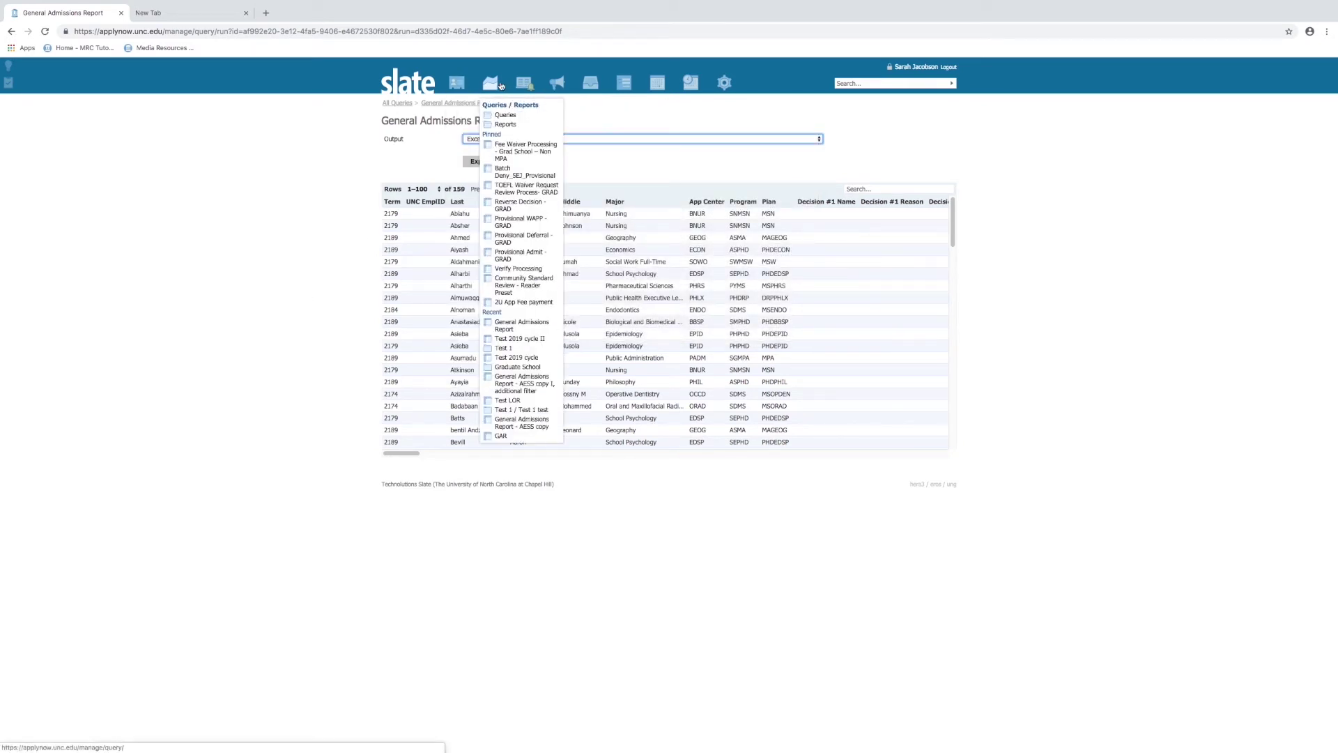
{"action": "left_click", "coordinate": [511, 119]}
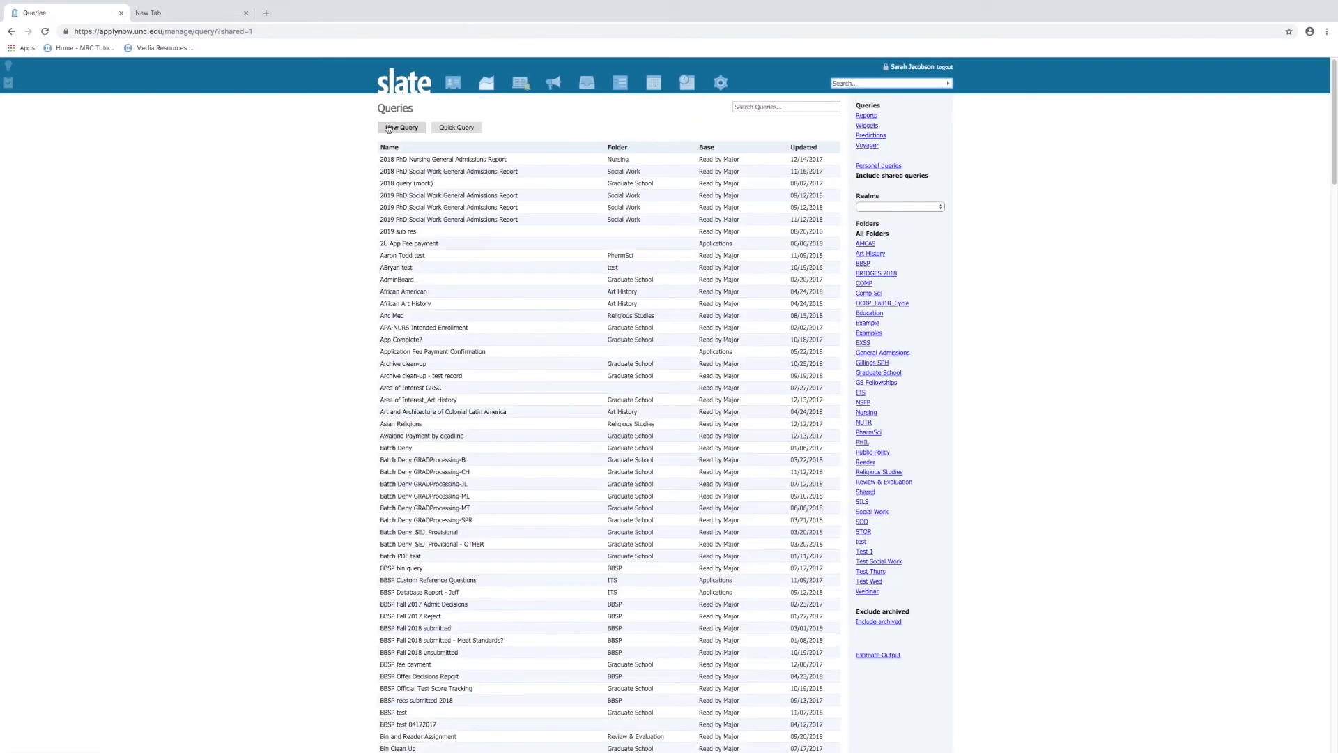
{"action": "left_click", "coordinate": [759, 106]}
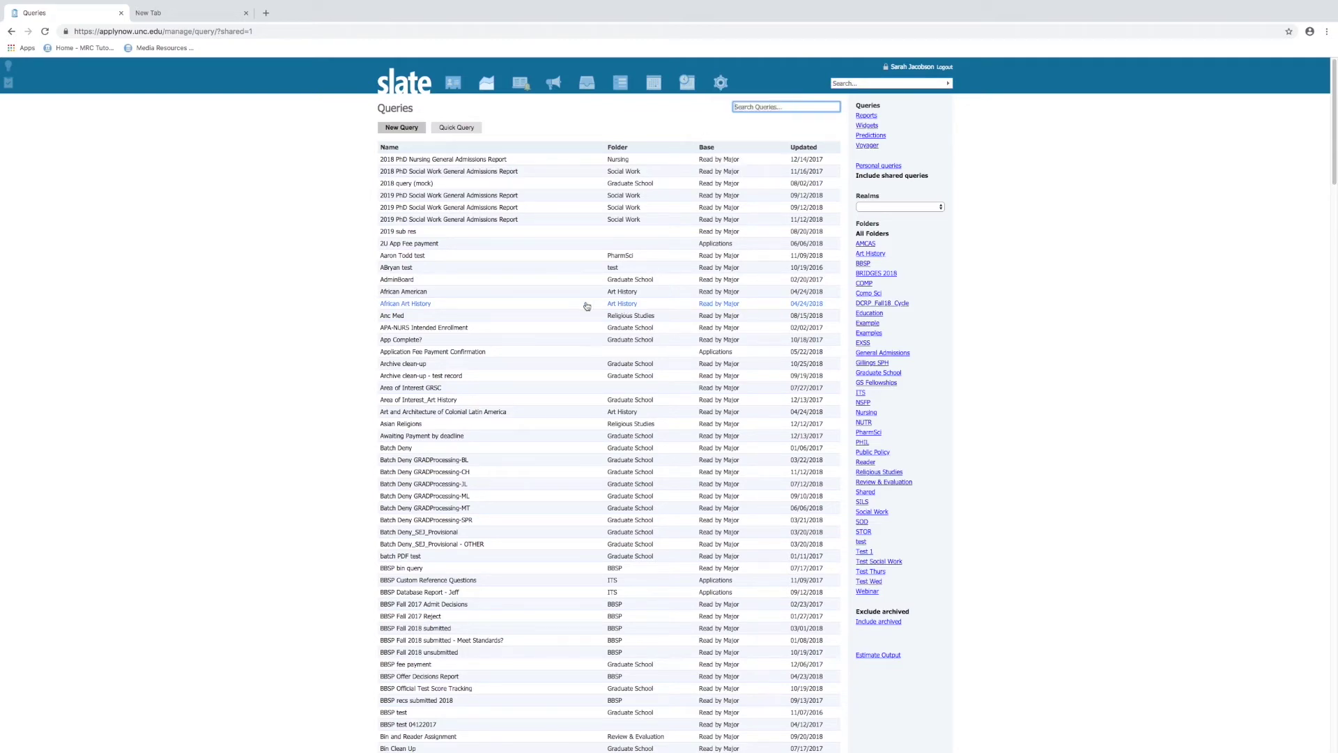
{"action": "scroll", "coordinate": [586, 307], "scroll_direction": "down", "scroll_amount": 10}
{"action": "scroll", "coordinate": [541, 350], "scroll_direction": "up", "scroll_amount": 10}
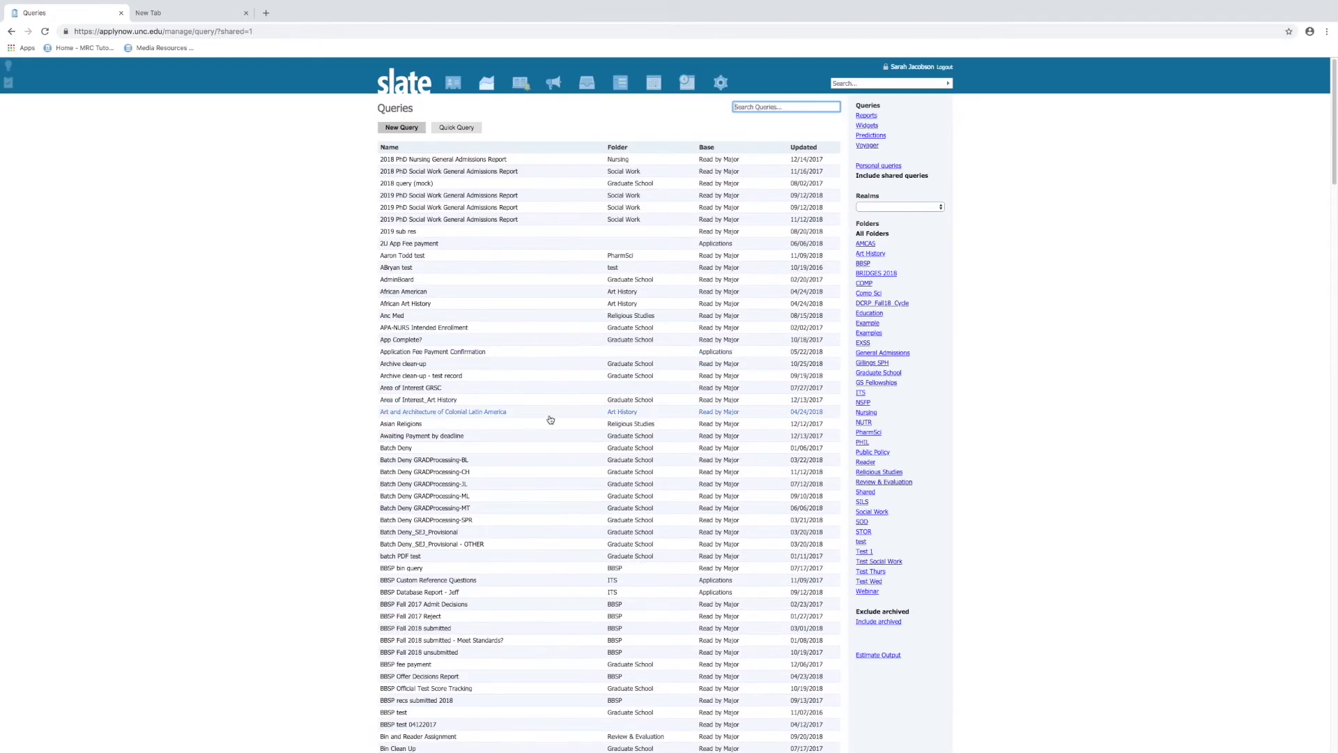
{"action": "type", "text": "Test"}
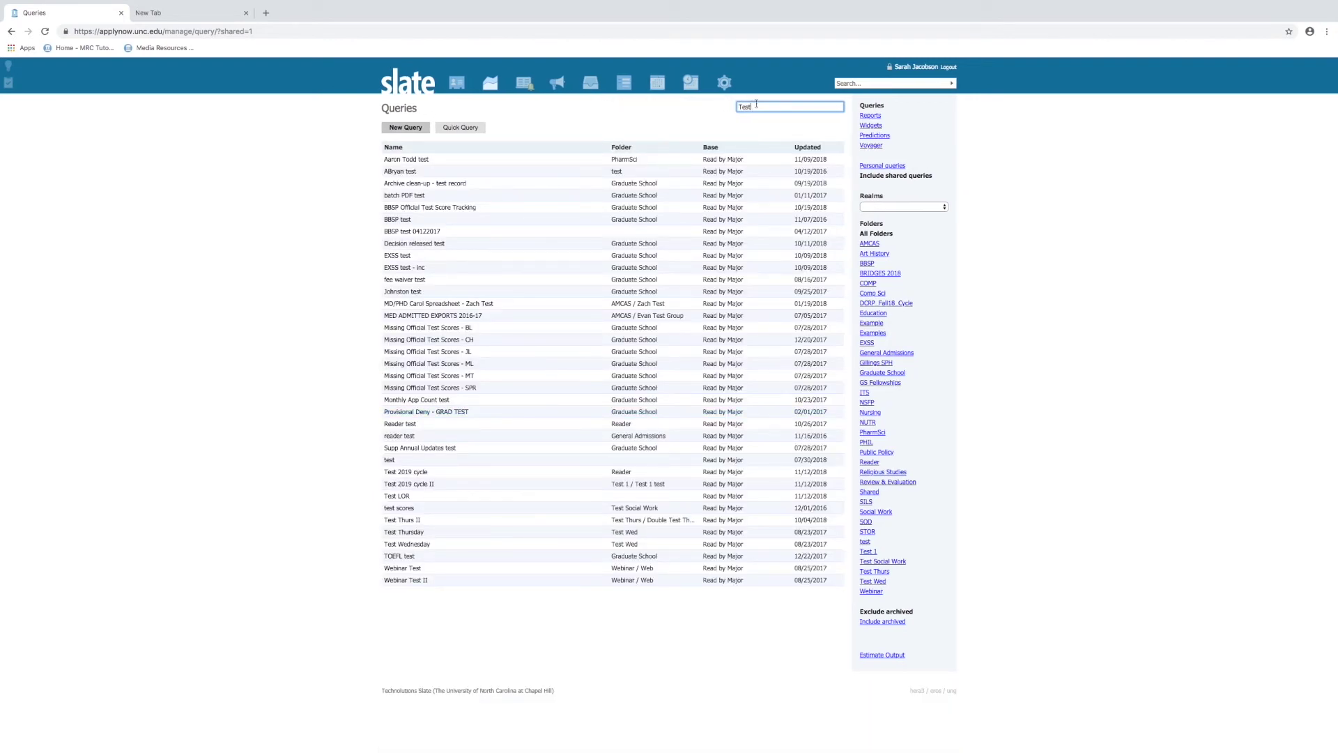
{"action": "left_click_drag", "start_coordinate": [757, 107], "coordinate": [715, 106]}
{"action": "key", "text": "BackSpace"}
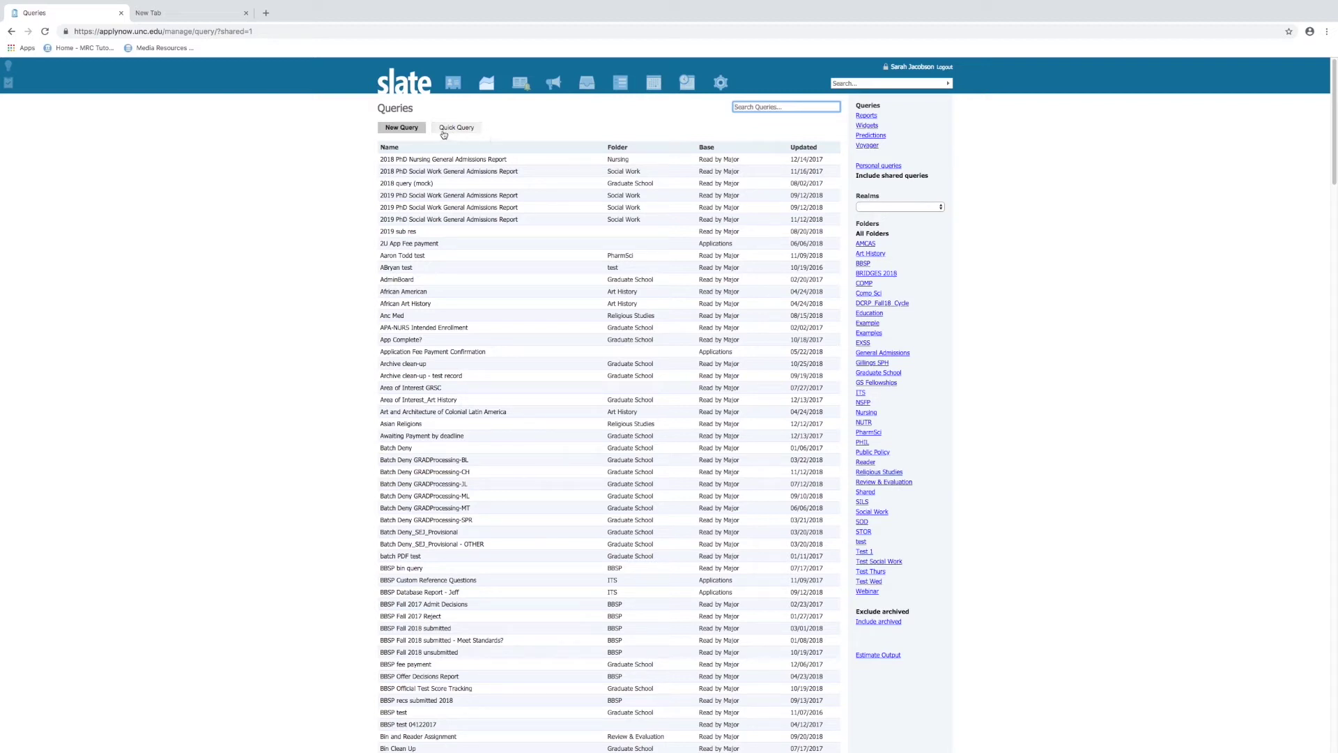
Step: Create query 'Test Friday' in new folder 'Test Friday' with subfolder 'Test Friday Webinar'
{"action": "left_click", "coordinate": [401, 131]}
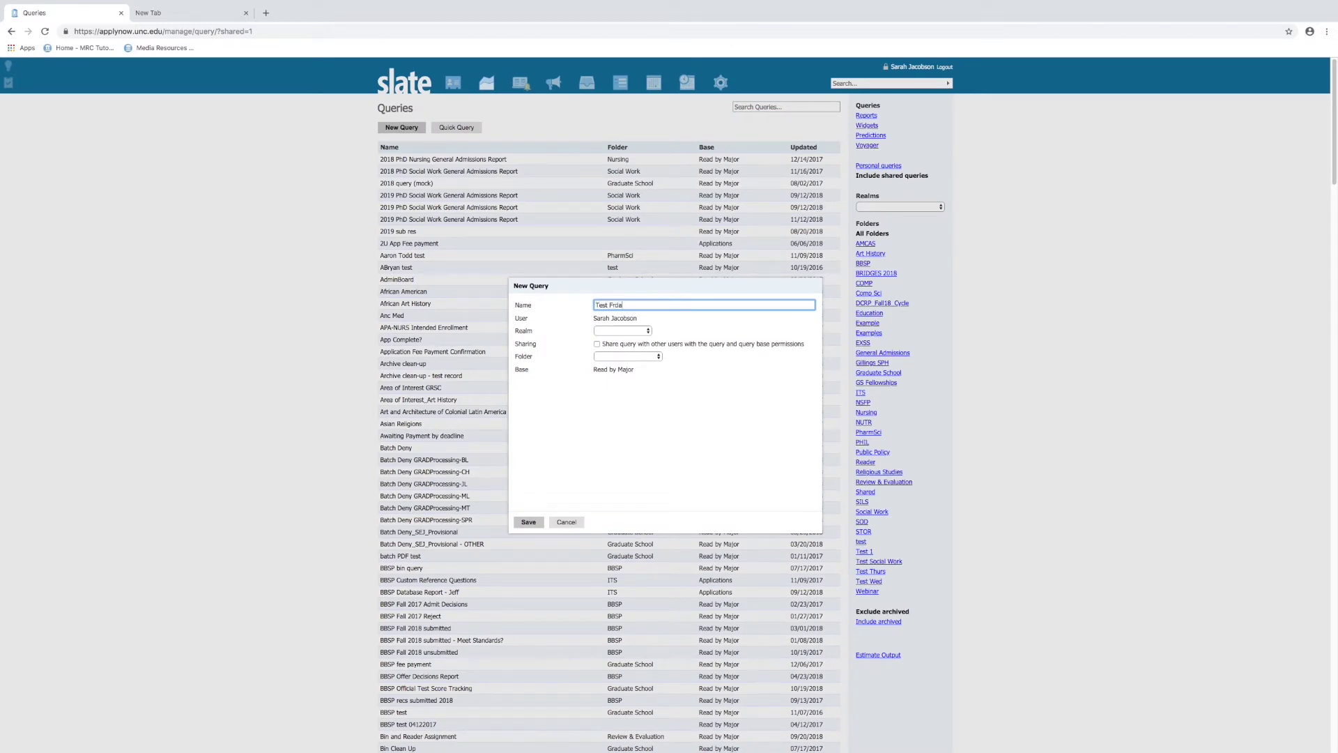
{"action": "type", "text": "Test Friday"}
{"action": "left_click", "coordinate": [612, 360]}
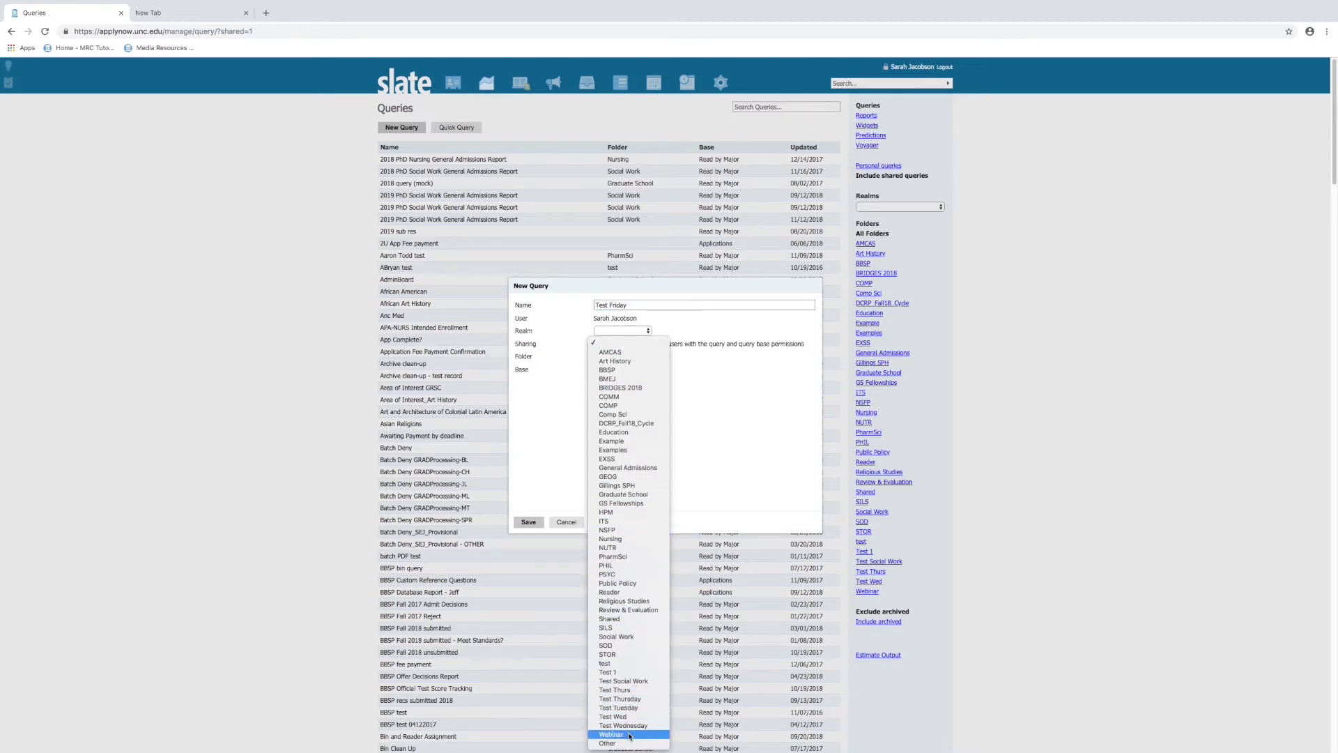
{"action": "left_click", "coordinate": [626, 744]}
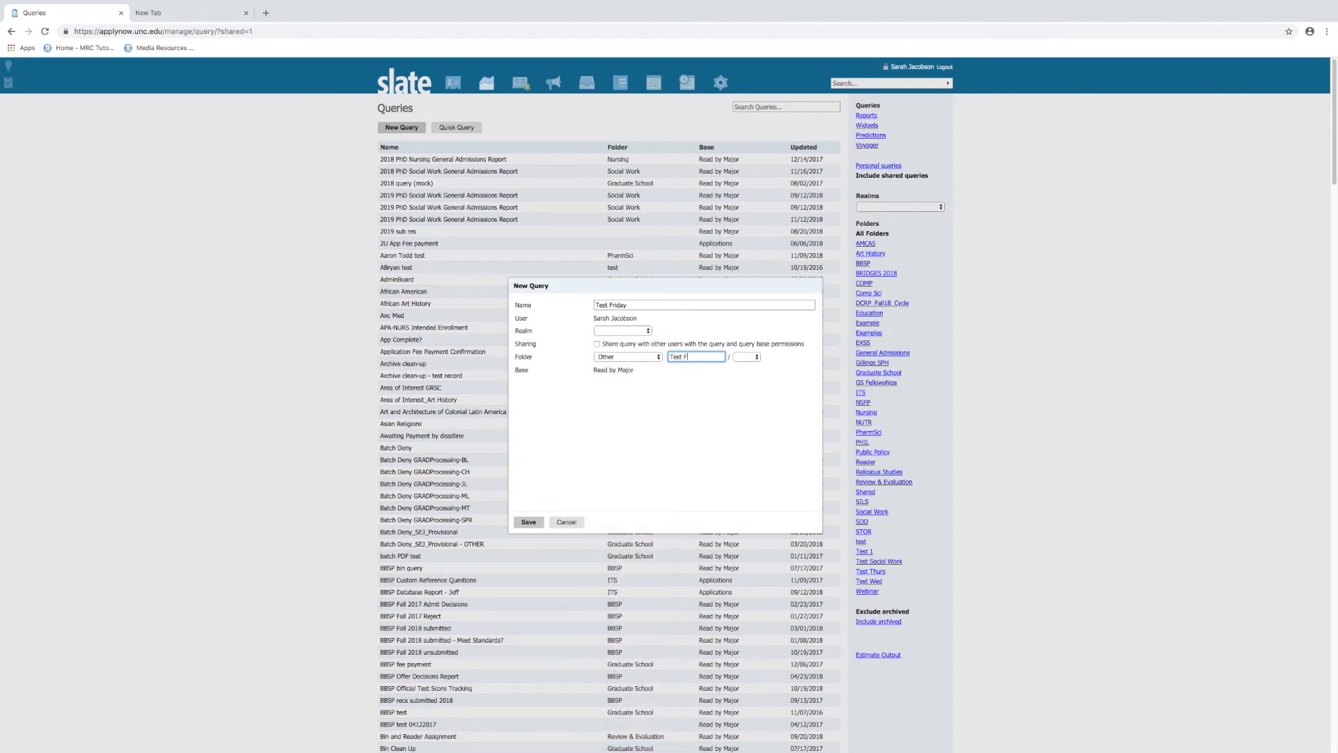
{"action": "type", "text": "Test Friday"}
{"action": "left_click", "coordinate": [741, 356]}
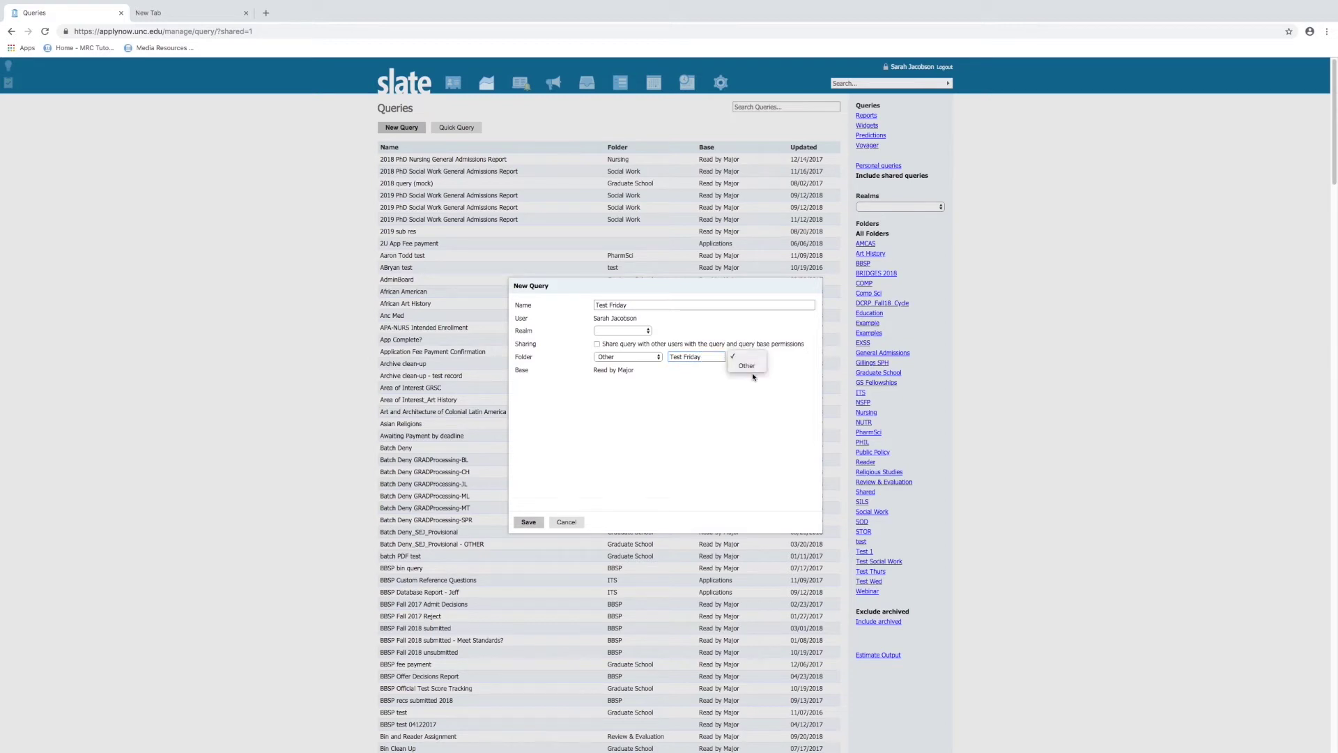
{"action": "left_click", "coordinate": [751, 367]}
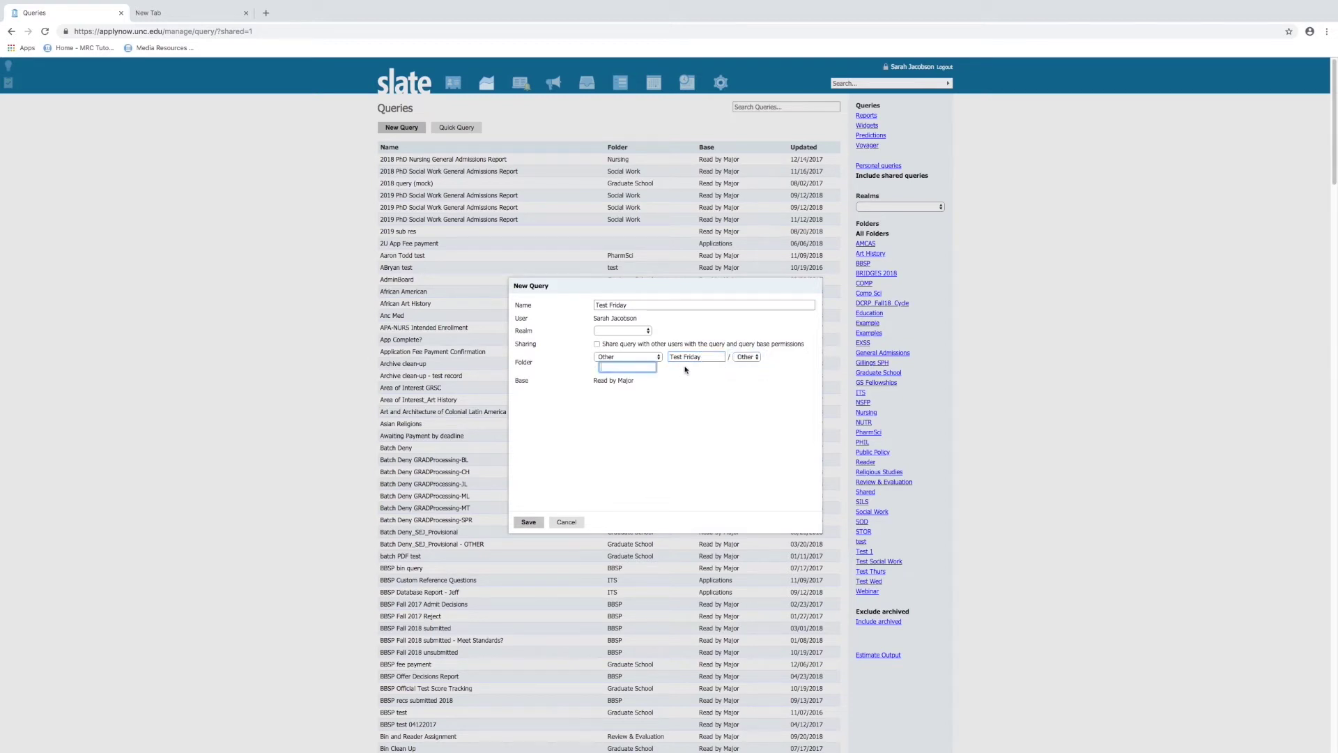
{"action": "type", "text": "Test Friday Webinar"}
{"action": "left_click", "coordinate": [528, 523]}
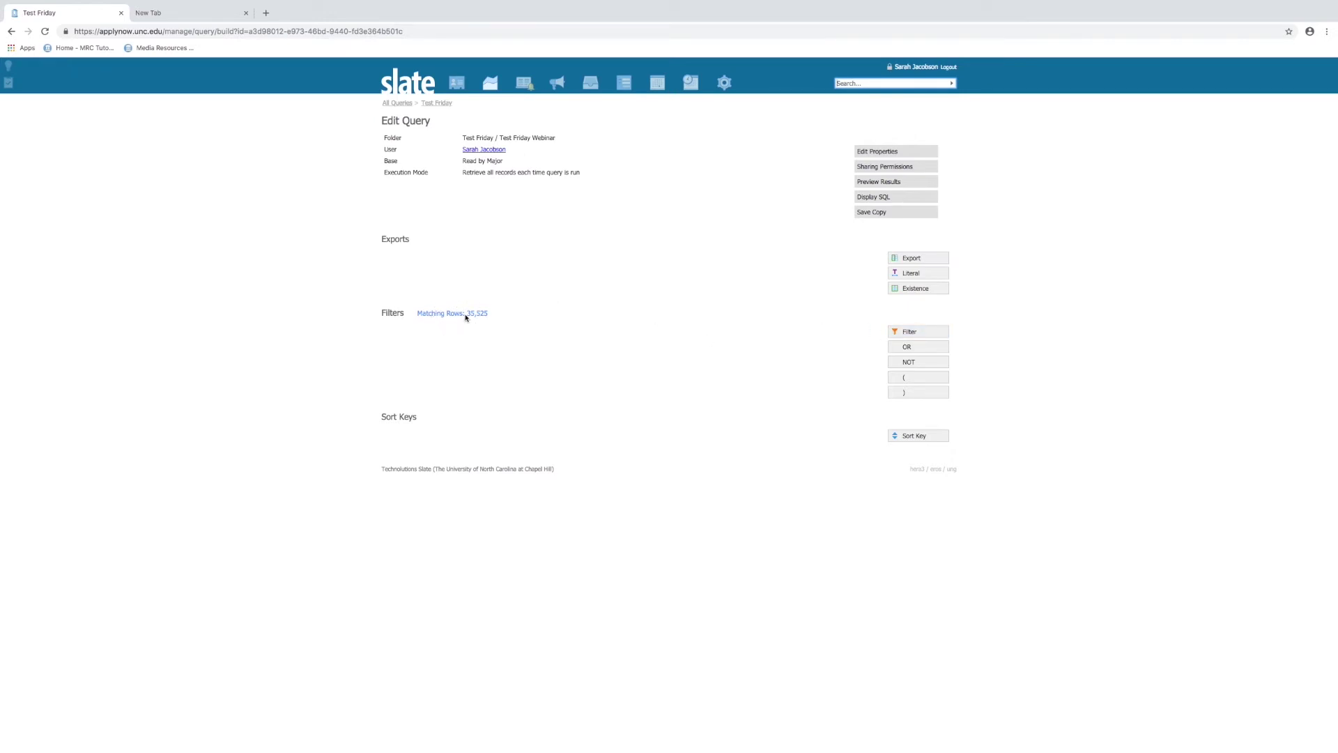
Step: Add a Degree filter set to IN Master of Science
{"action": "left_click", "coordinate": [906, 332]}
{"action": "scroll", "coordinate": [703, 348], "scroll_direction": "down", "scroll_amount": 5}
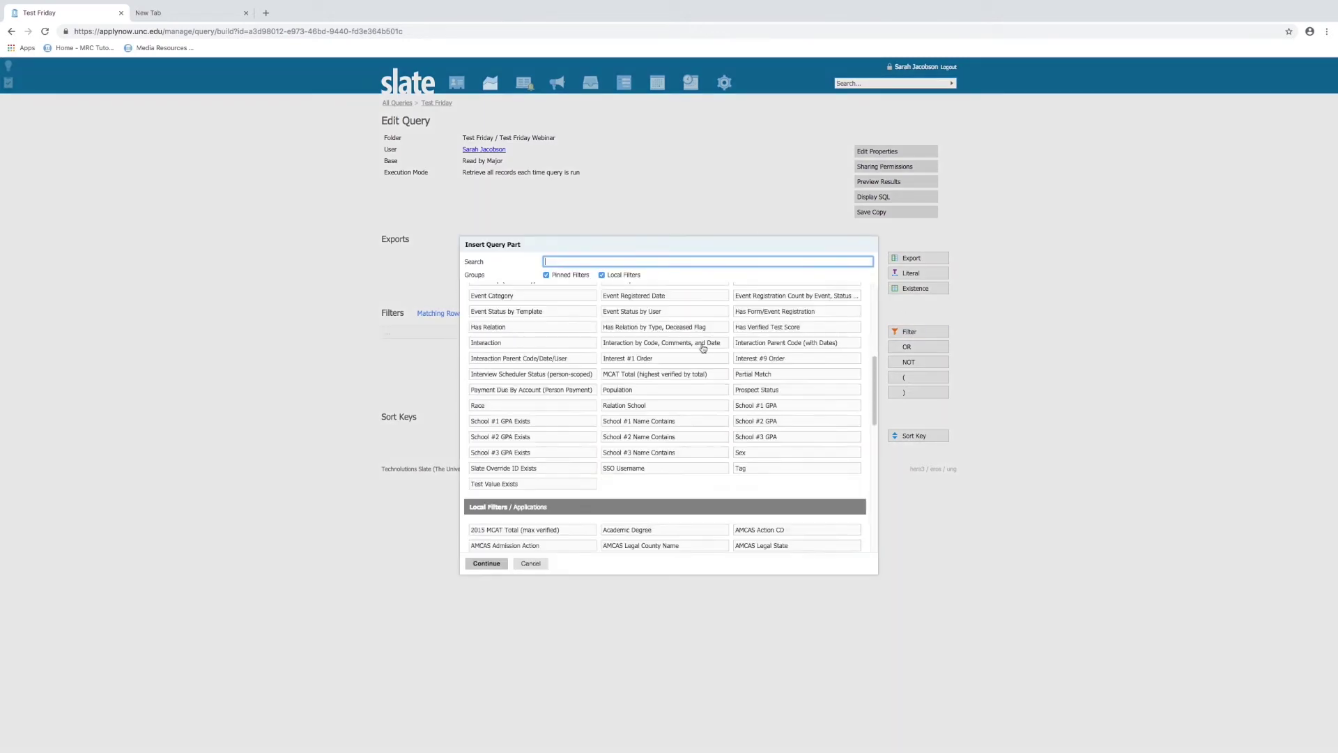
{"action": "scroll", "coordinate": [703, 352], "scroll_direction": "up", "scroll_amount": 5}
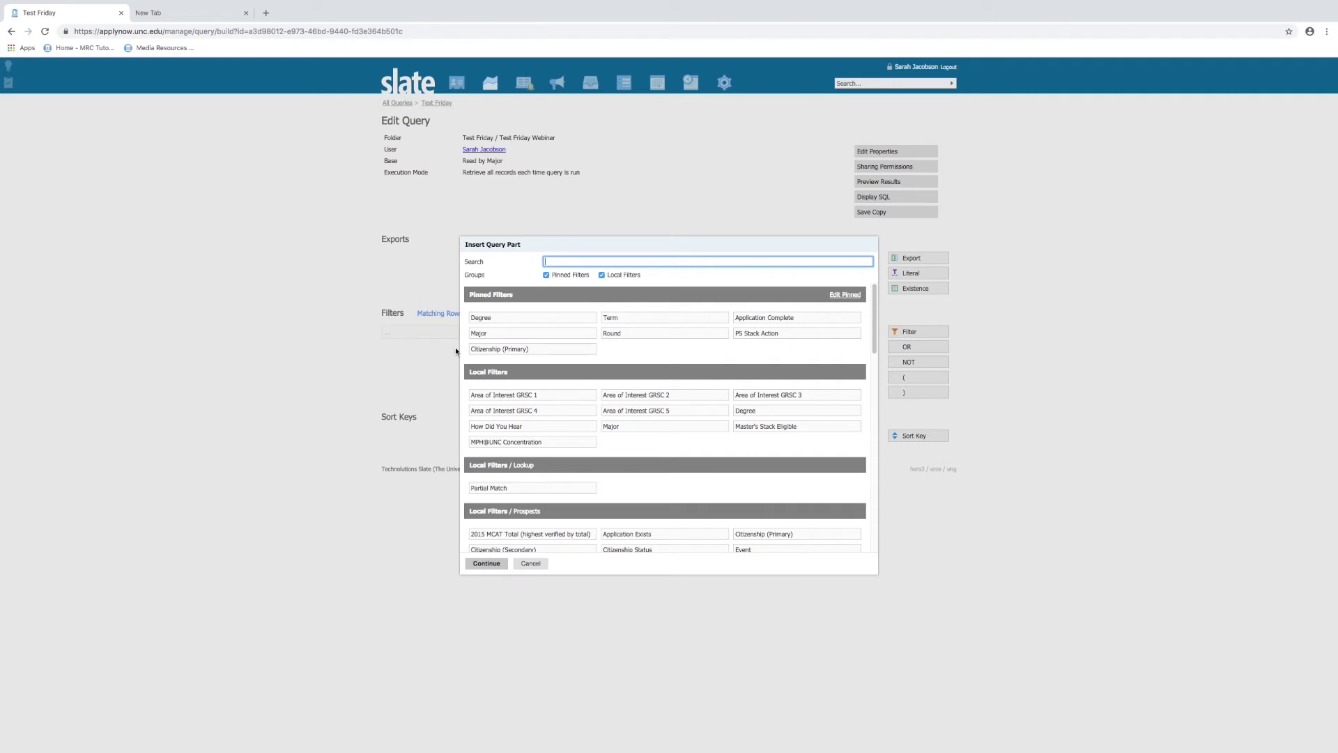
{"action": "left_click", "coordinate": [499, 319]}
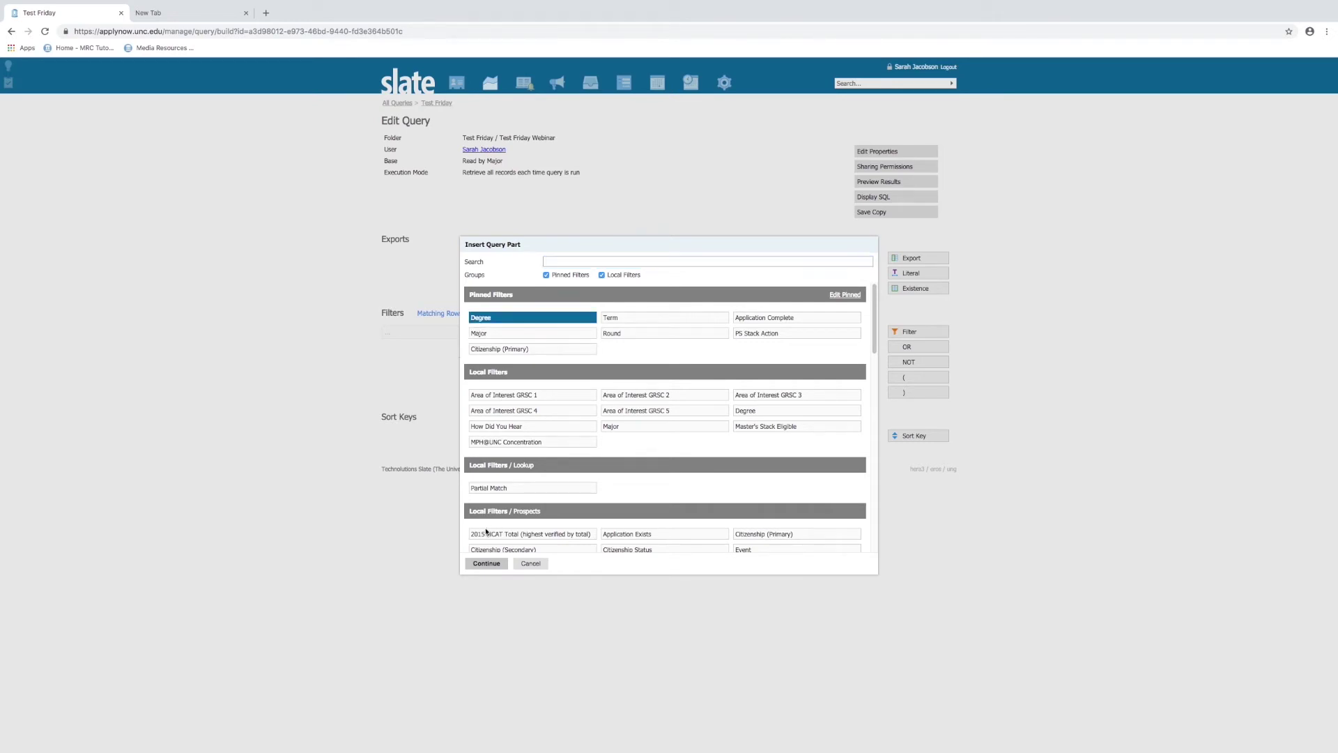
{"action": "left_click", "coordinate": [496, 571]}
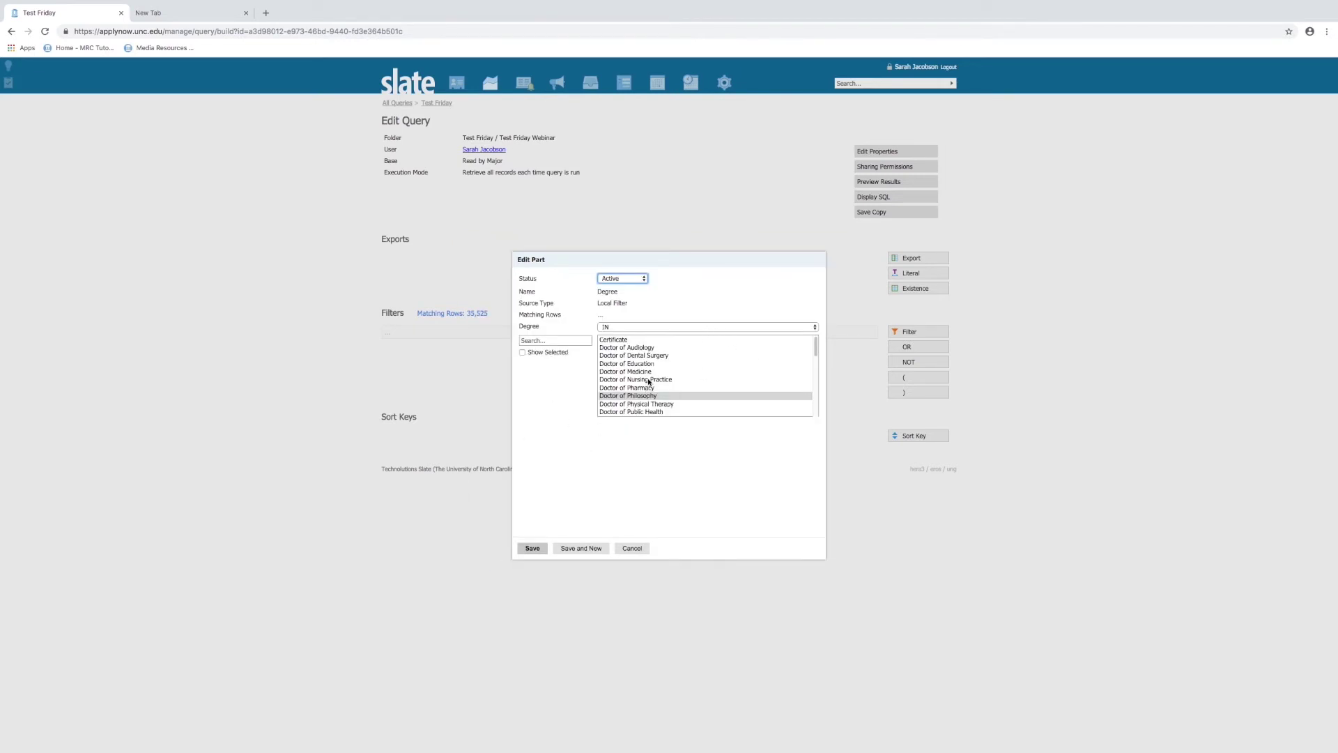
{"action": "scroll", "coordinate": [638, 373], "scroll_direction": "down", "scroll_amount": 10}
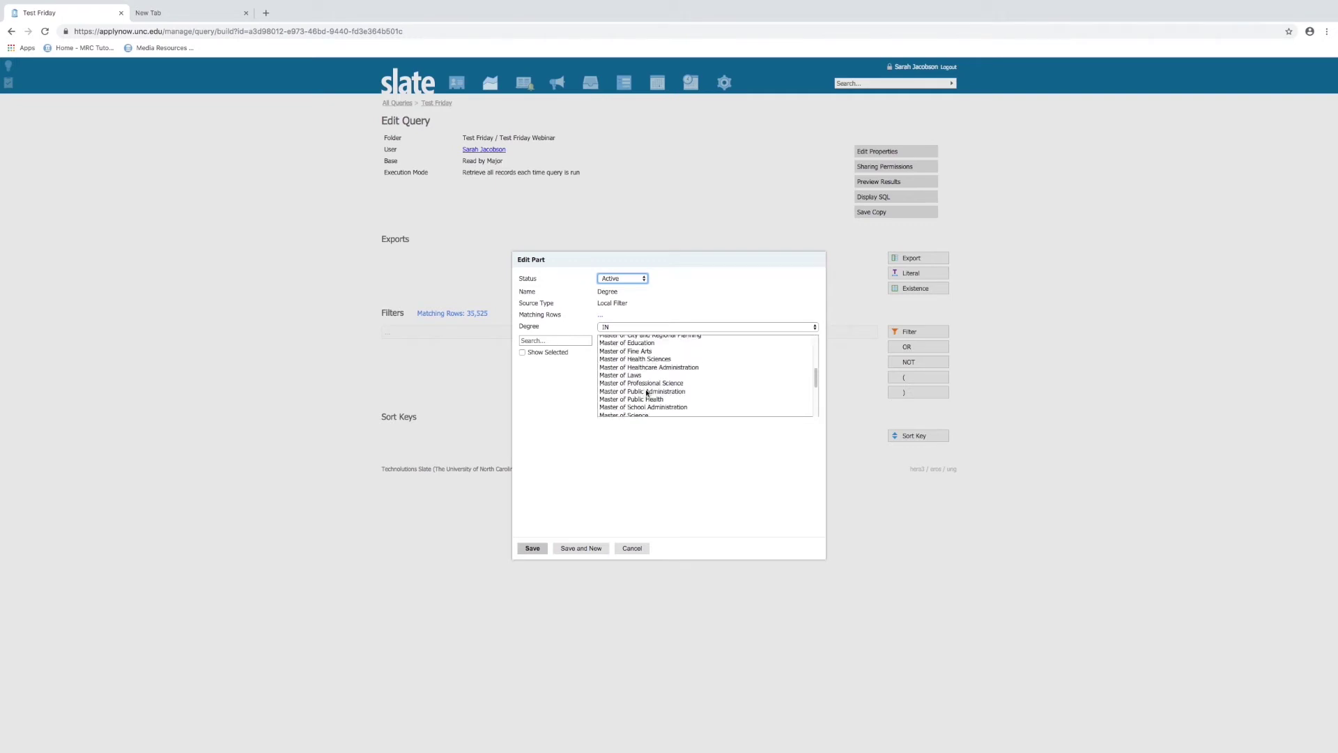
{"action": "scroll", "coordinate": [646, 394], "scroll_direction": "down", "scroll_amount": 2}
{"action": "scroll", "coordinate": [647, 400], "scroll_direction": "down", "scroll_amount": 2}
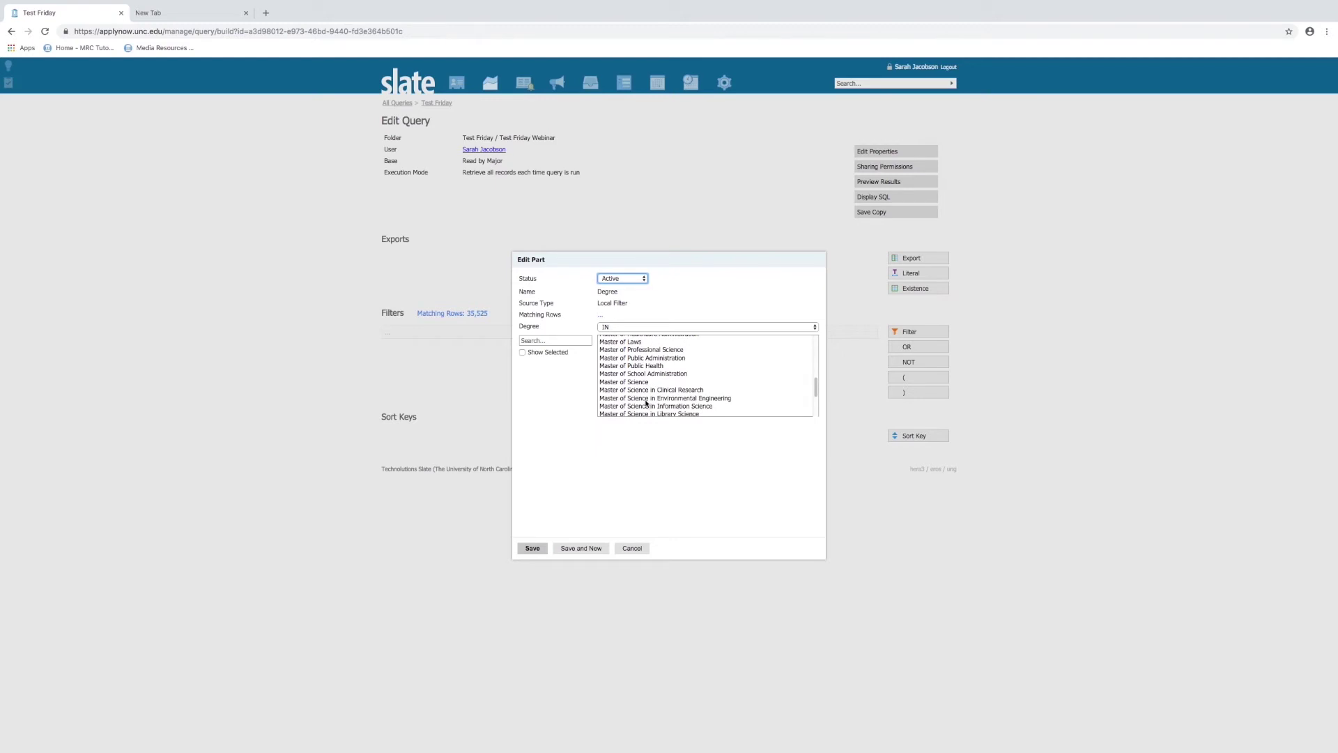
{"action": "left_click", "coordinate": [645, 382]}
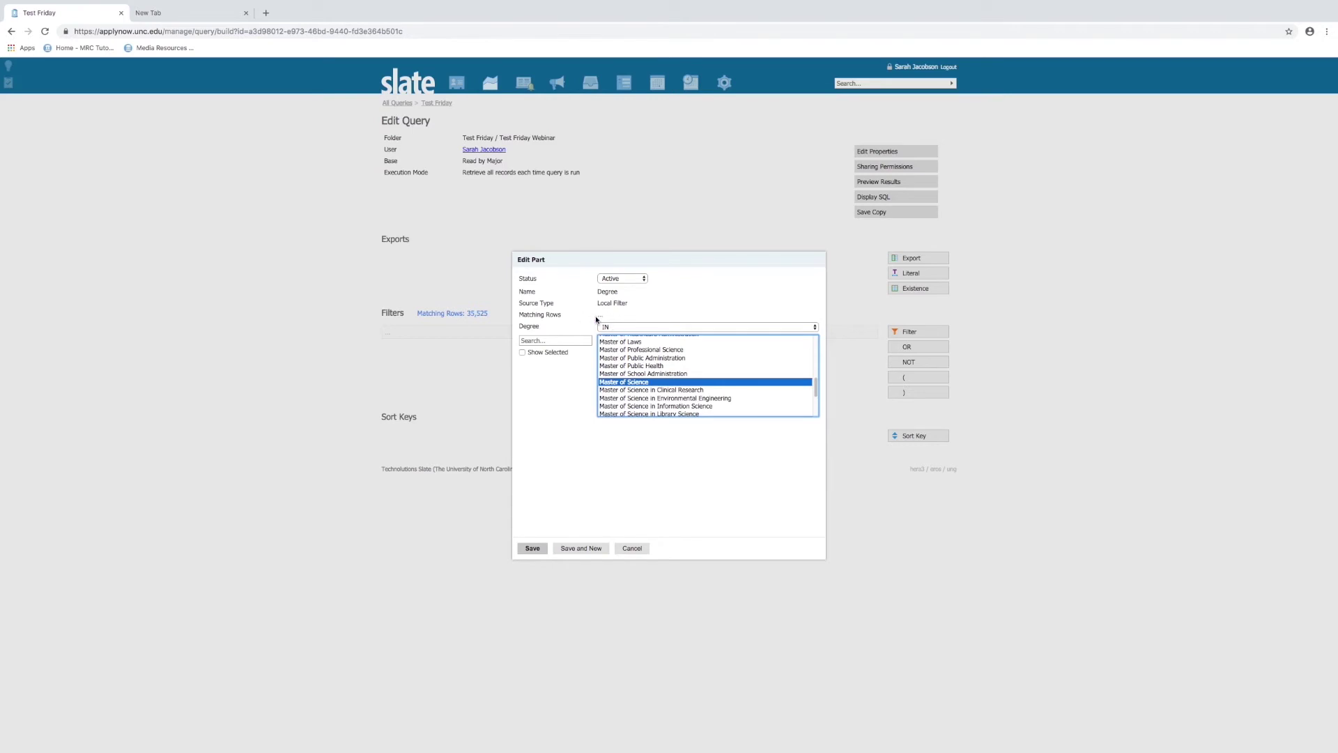
{"action": "left_click", "coordinate": [533, 550]}
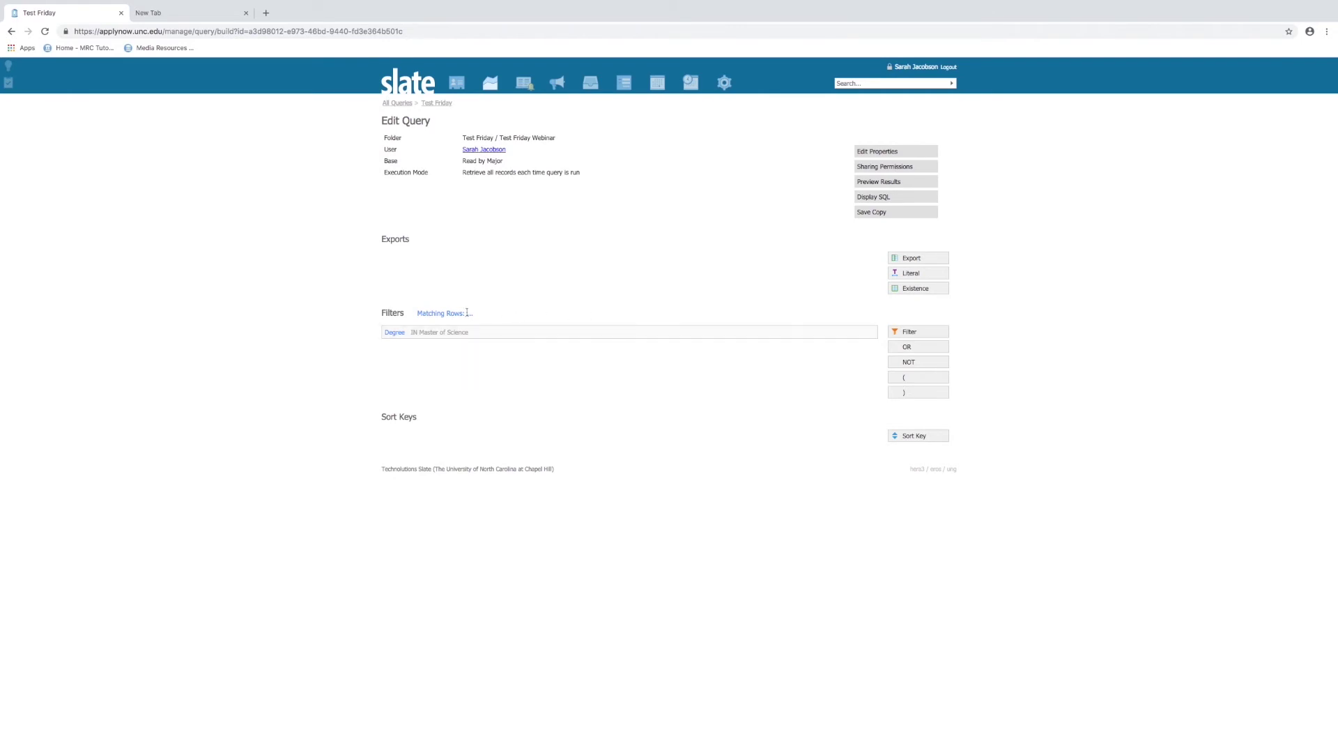
Step: Add a Term filter set to IN Fall 2019 alongside the Degree filter
{"action": "left_click", "coordinate": [908, 332]}
{"action": "left_click", "coordinate": [636, 322]}
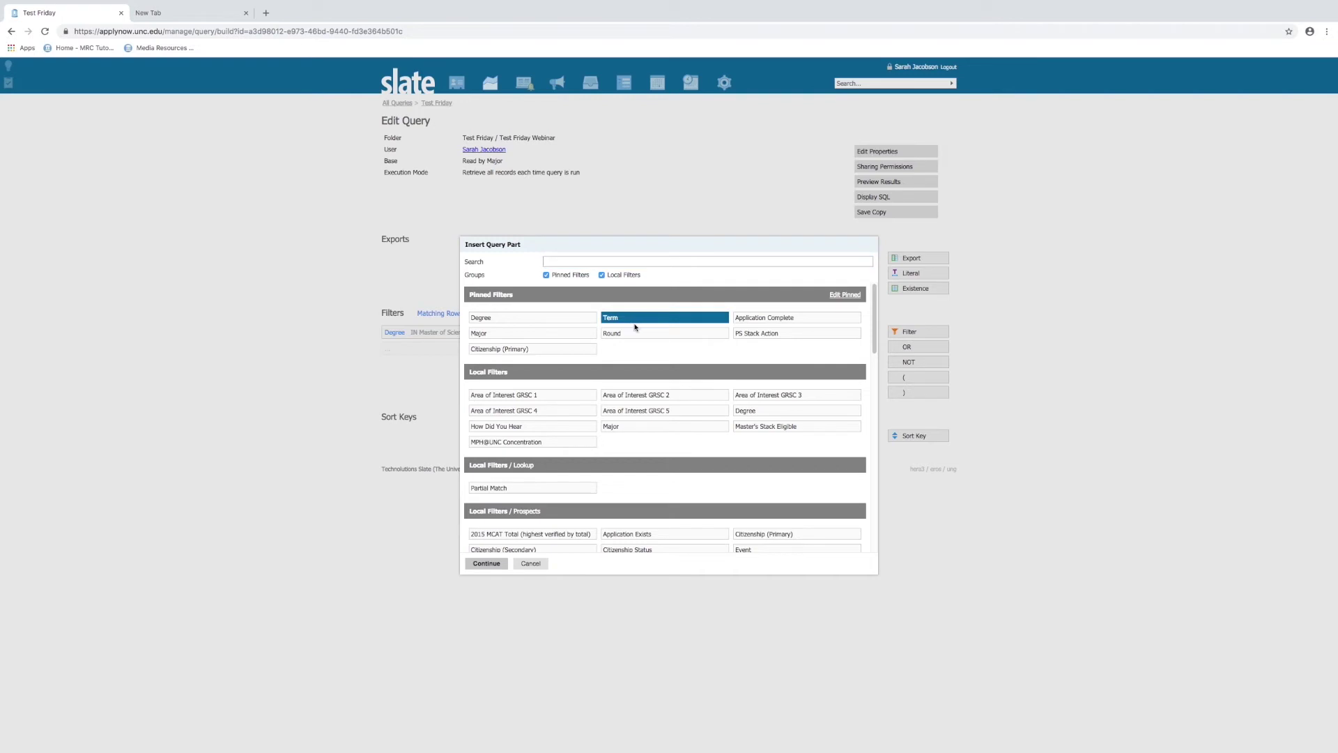
{"action": "left_click", "coordinate": [483, 564]}
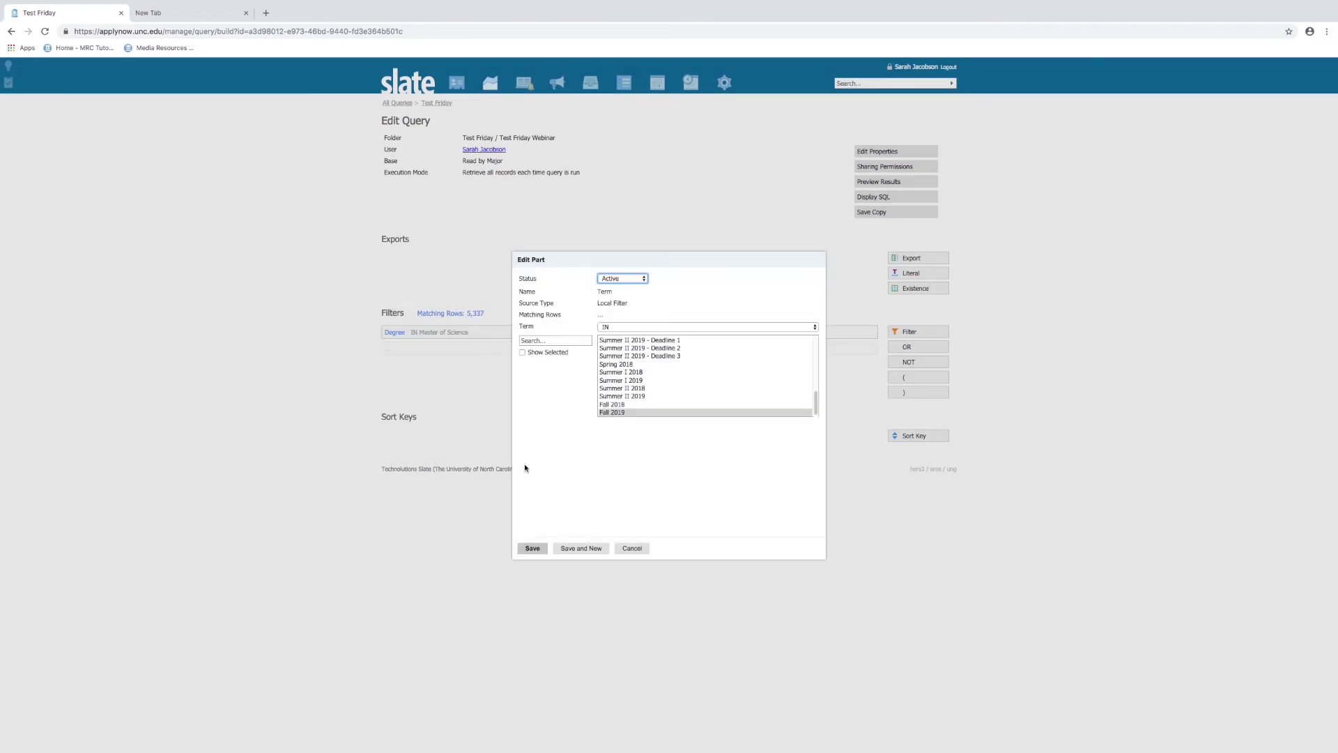
{"action": "left_click", "coordinate": [623, 412]}
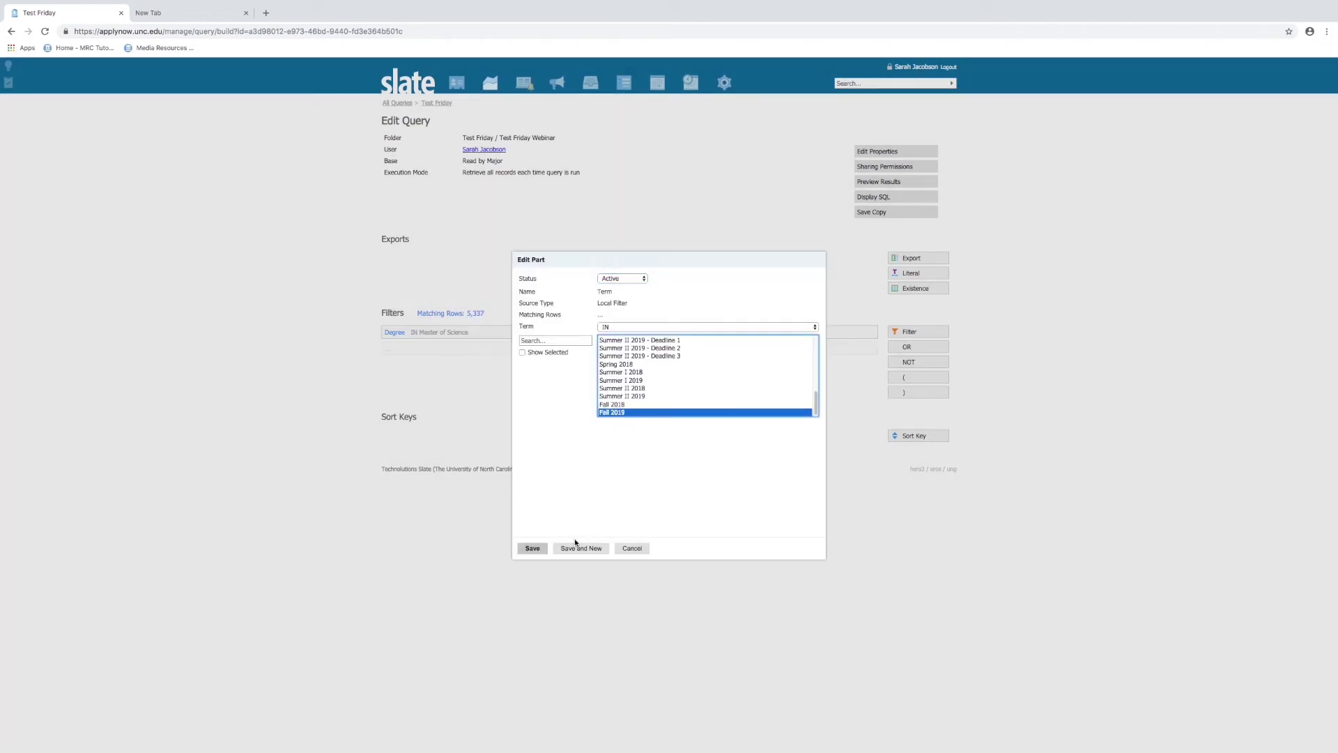
{"action": "left_click", "coordinate": [614, 328]}
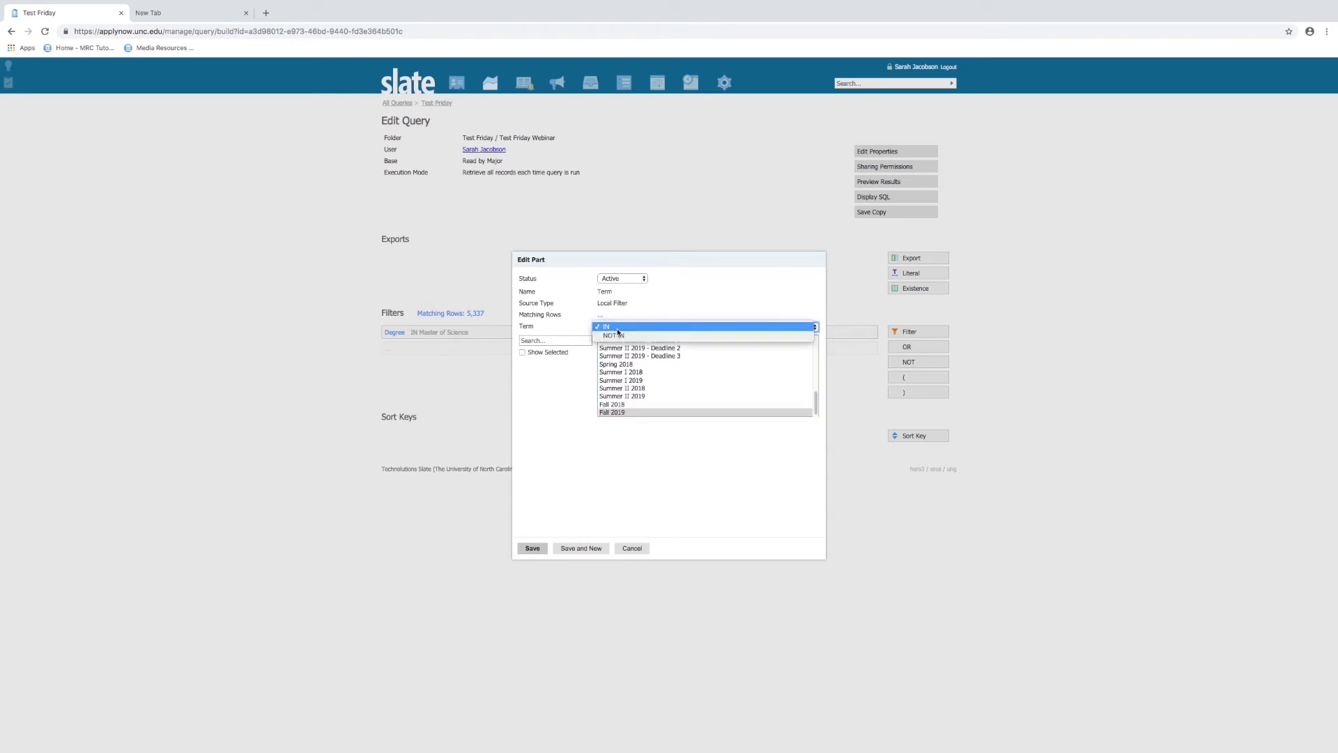
{"action": "left_click", "coordinate": [618, 337]}
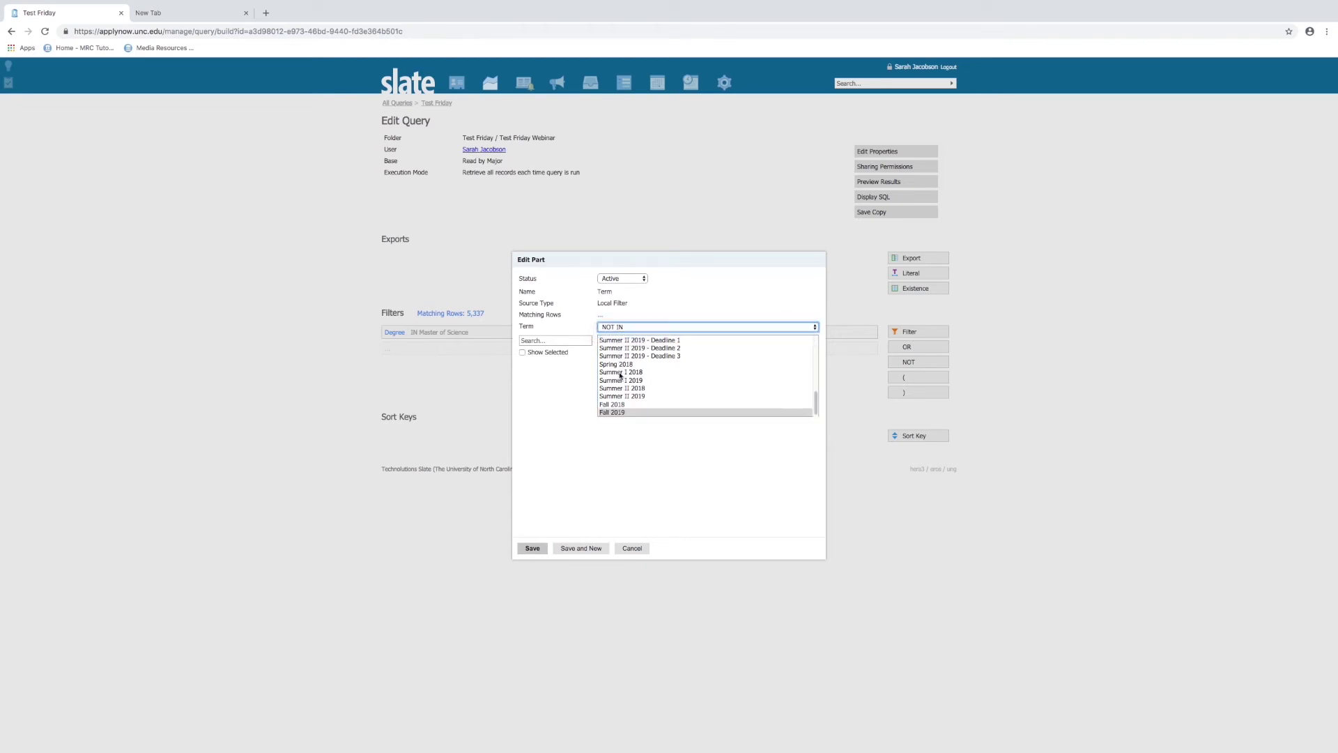
{"action": "left_click", "coordinate": [617, 330]}
{"action": "left_click", "coordinate": [616, 318]}
{"action": "left_click", "coordinate": [533, 548]}
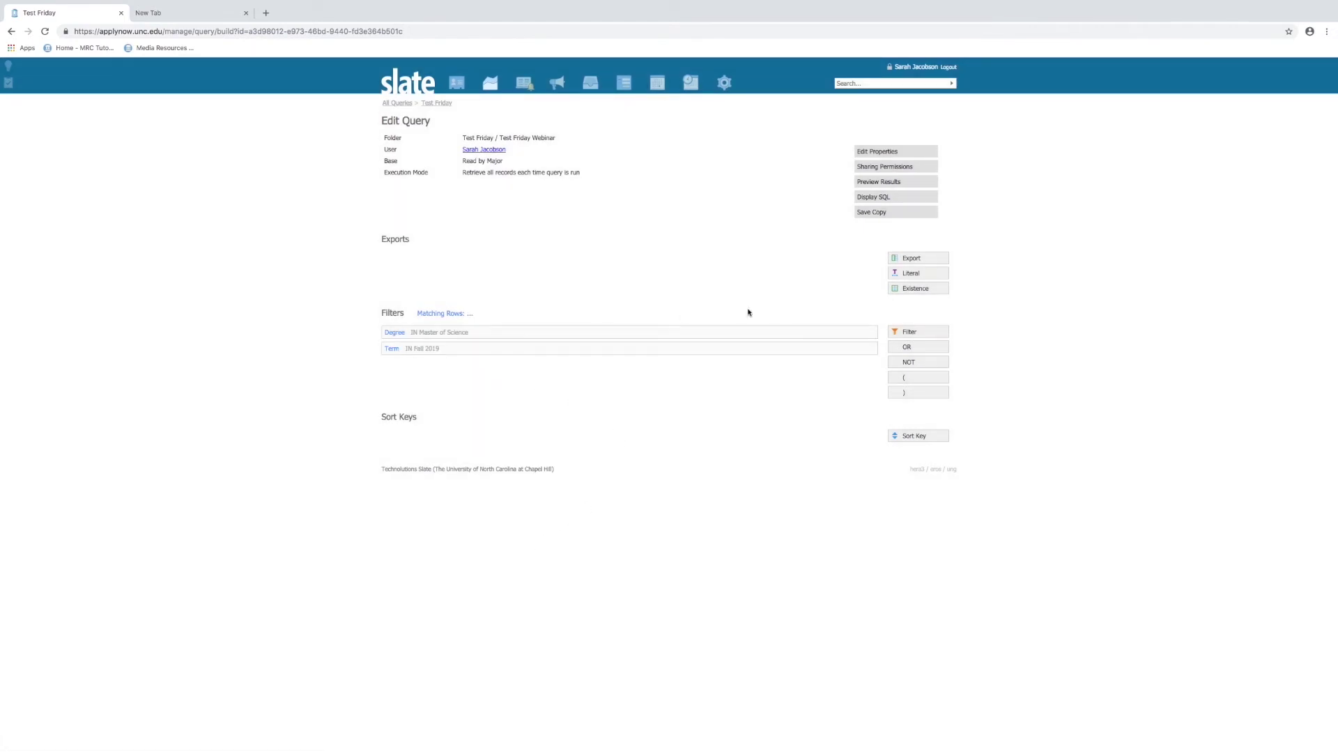
{"action": "left_click", "coordinate": [899, 331]}
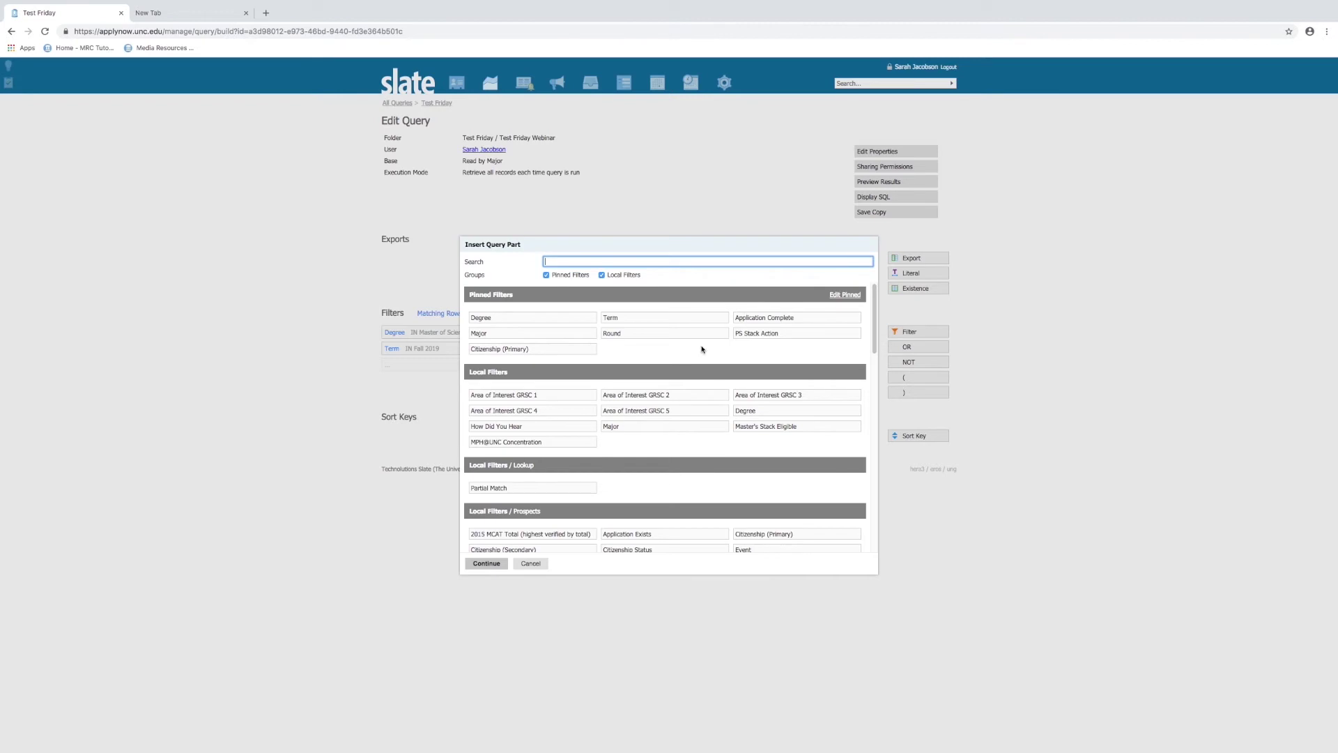
Step: Add an Application Complete filter set to IN Yes, narrowing the query to 64 rows
{"action": "left_click", "coordinate": [764, 319]}
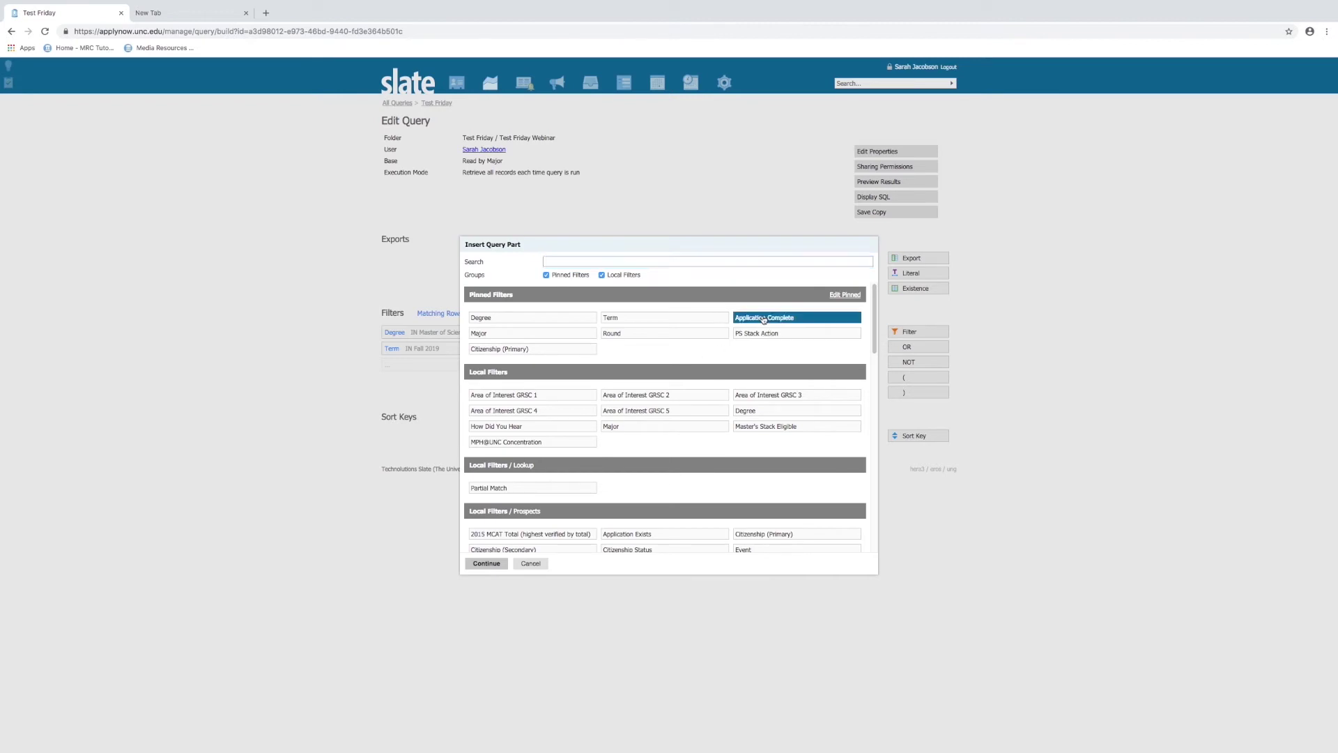
{"action": "left_click", "coordinate": [495, 564]}
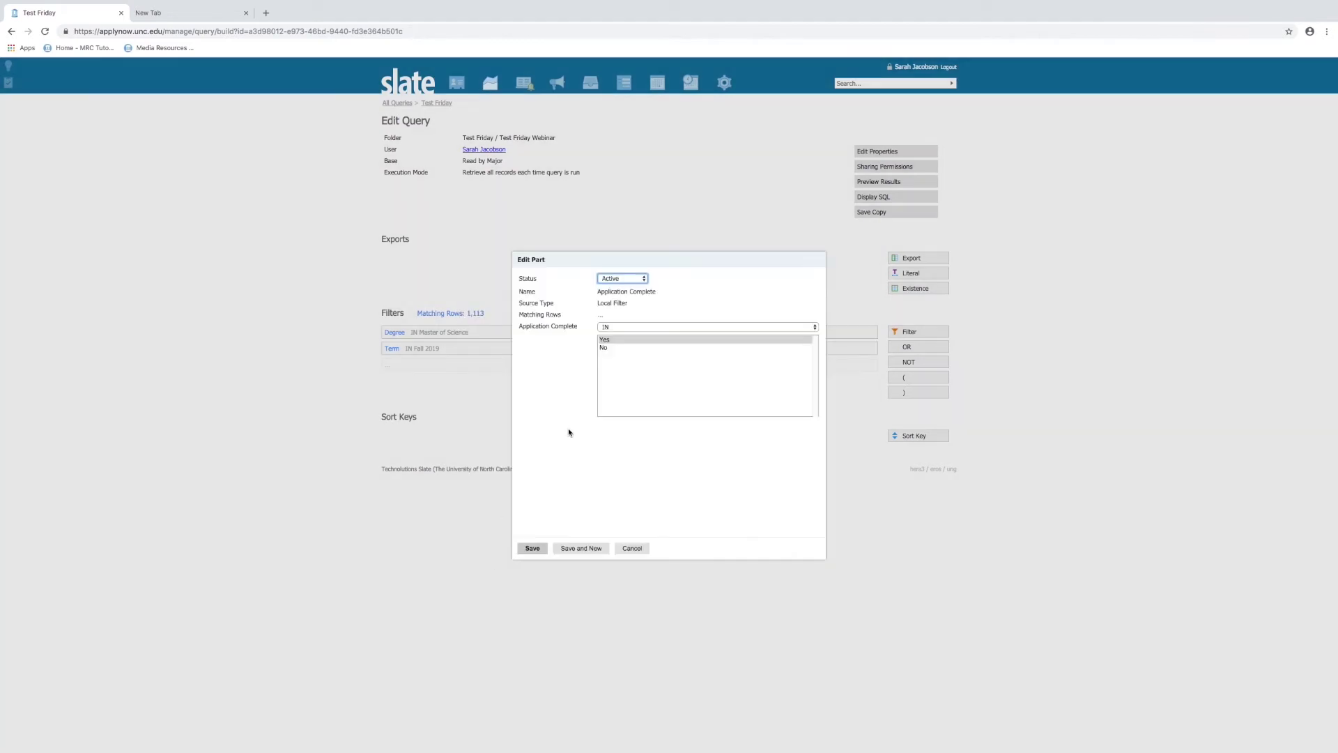
{"action": "left_click", "coordinate": [602, 342]}
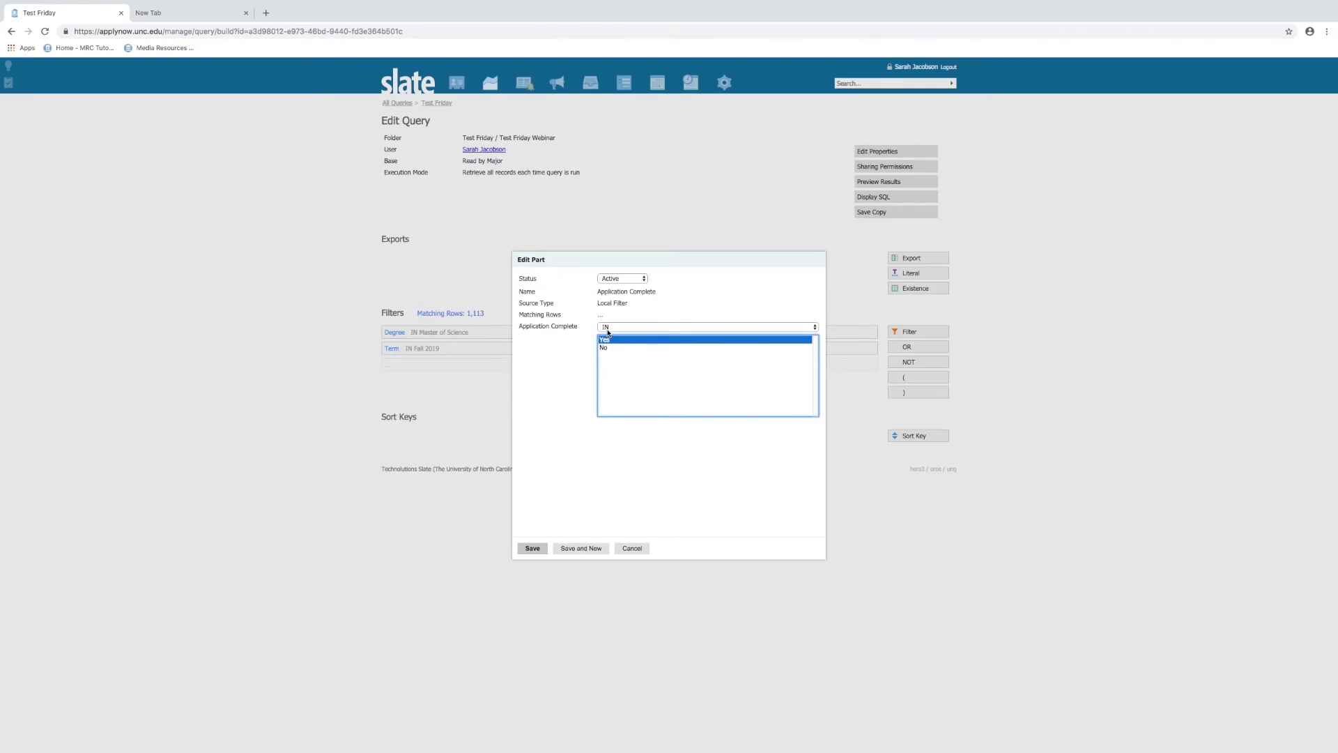
{"action": "left_click", "coordinate": [606, 328]}
{"action": "left_click", "coordinate": [608, 336]}
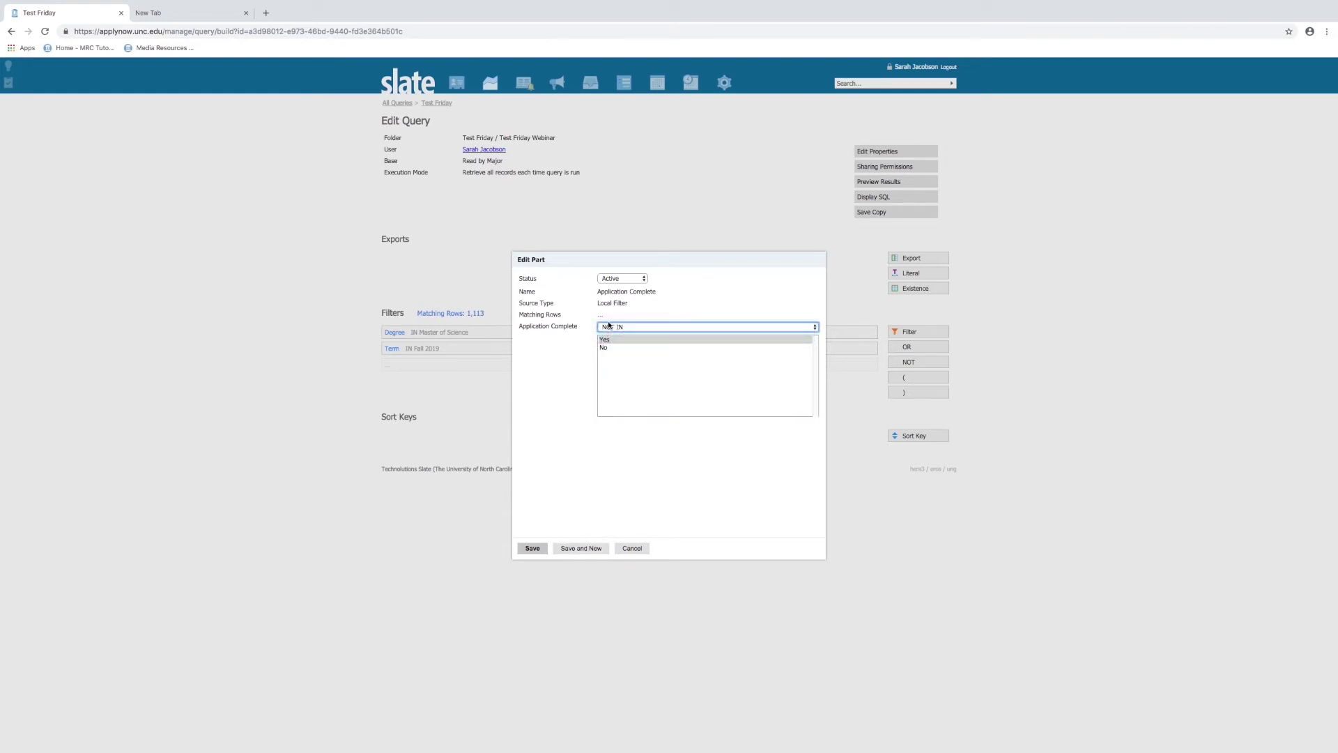
{"action": "left_click", "coordinate": [624, 327]}
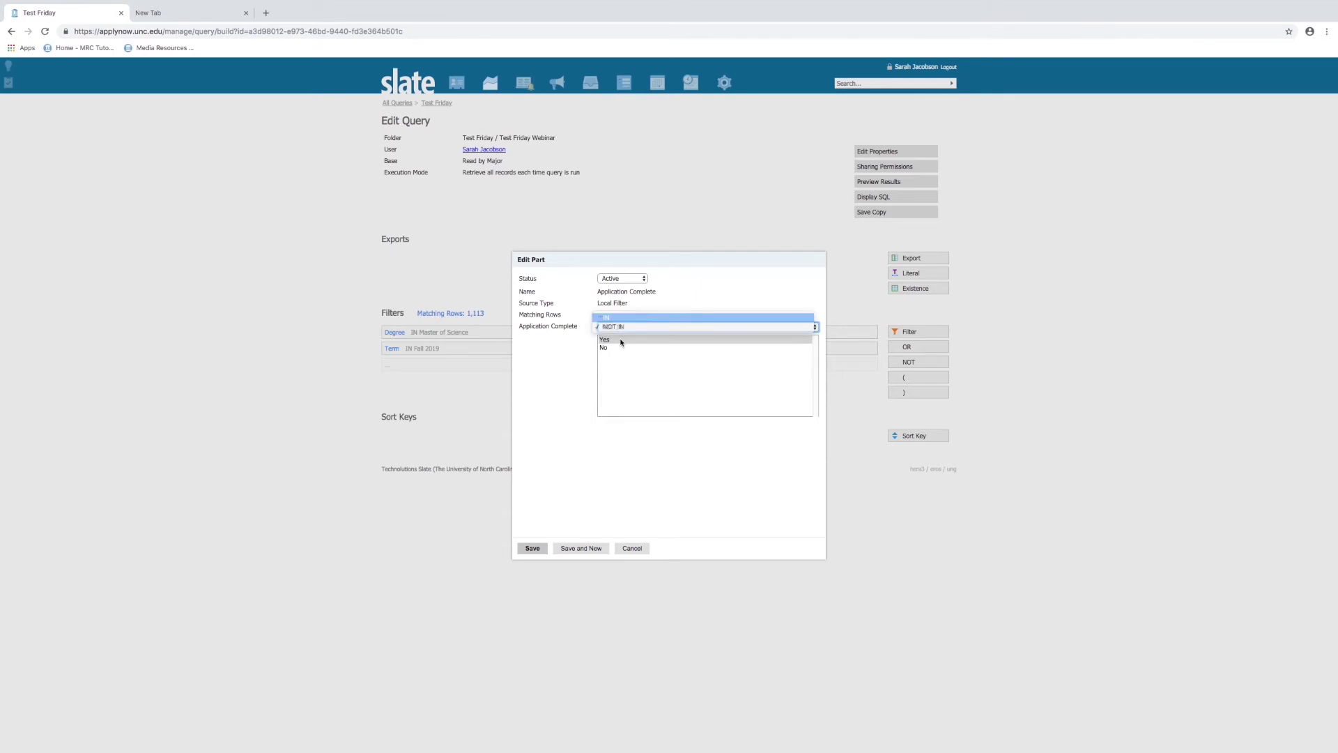
{"action": "left_click", "coordinate": [532, 548]}
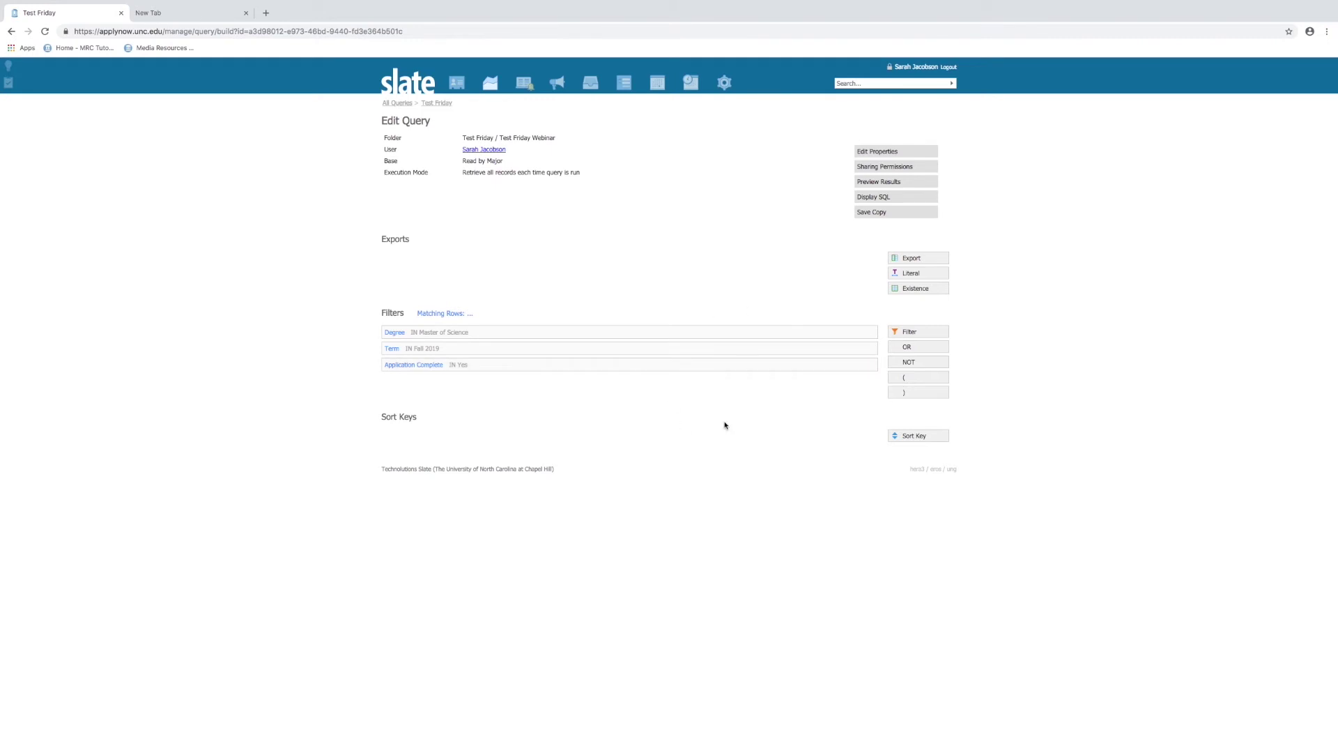
{"action": "mouse_move", "coordinate": [847, 333]}
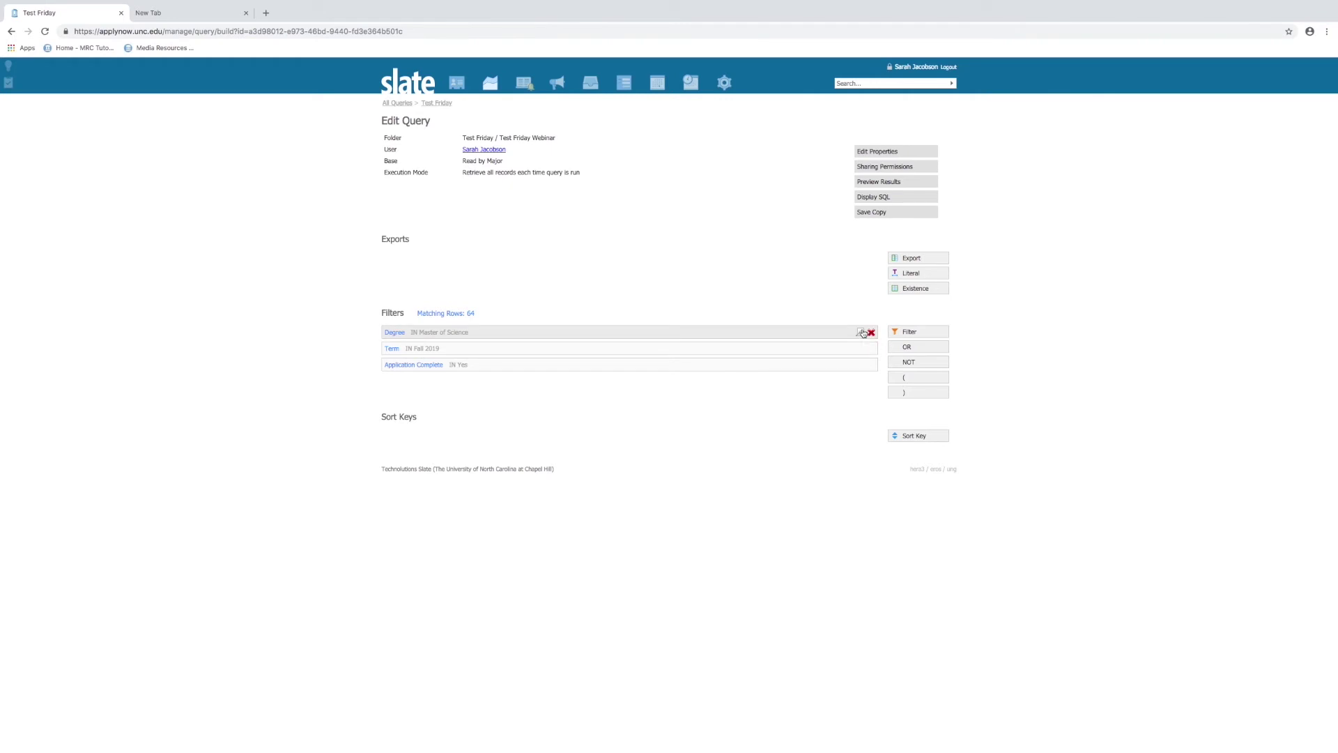
Step: Switch the Degree filter to Doctor of Philosophy, giving 207 matching rows
{"action": "left_click", "coordinate": [862, 333]}
{"action": "scroll", "coordinate": [686, 397], "scroll_direction": "up", "scroll_amount": 5}
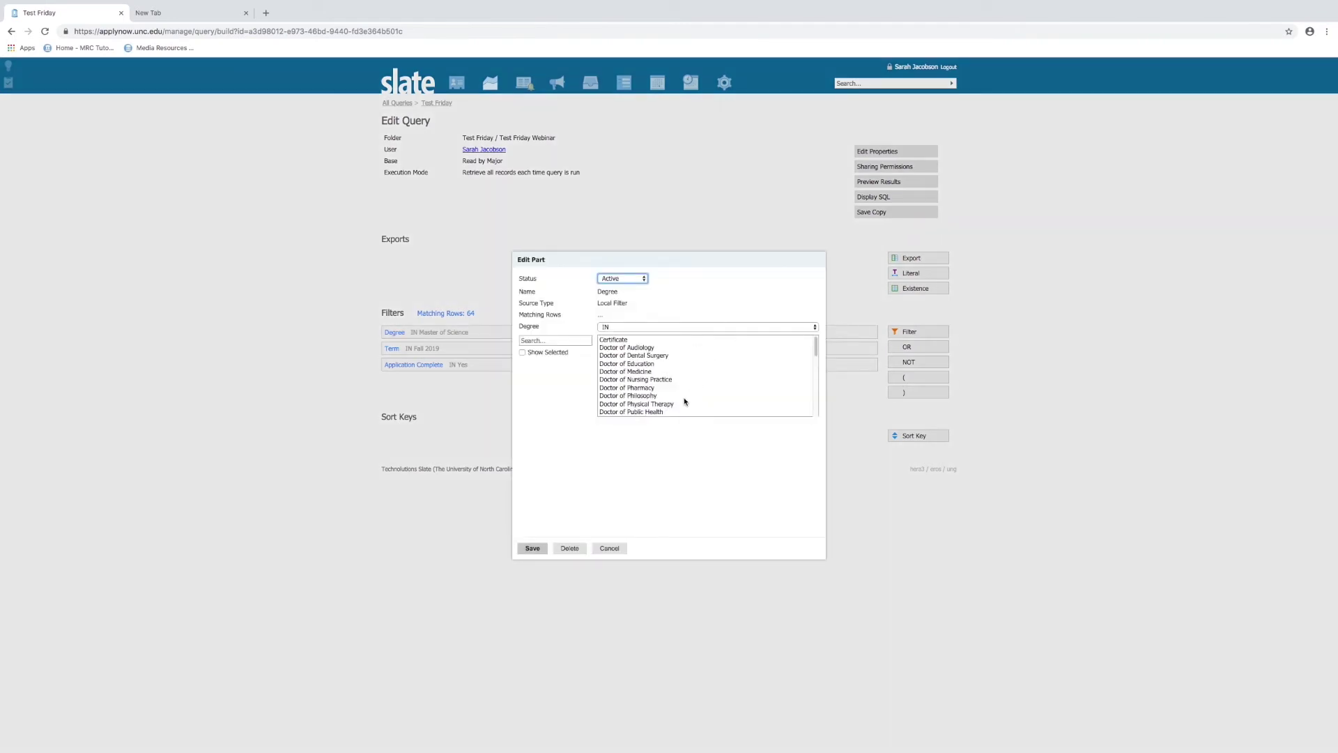
{"action": "left_click", "coordinate": [646, 396]}
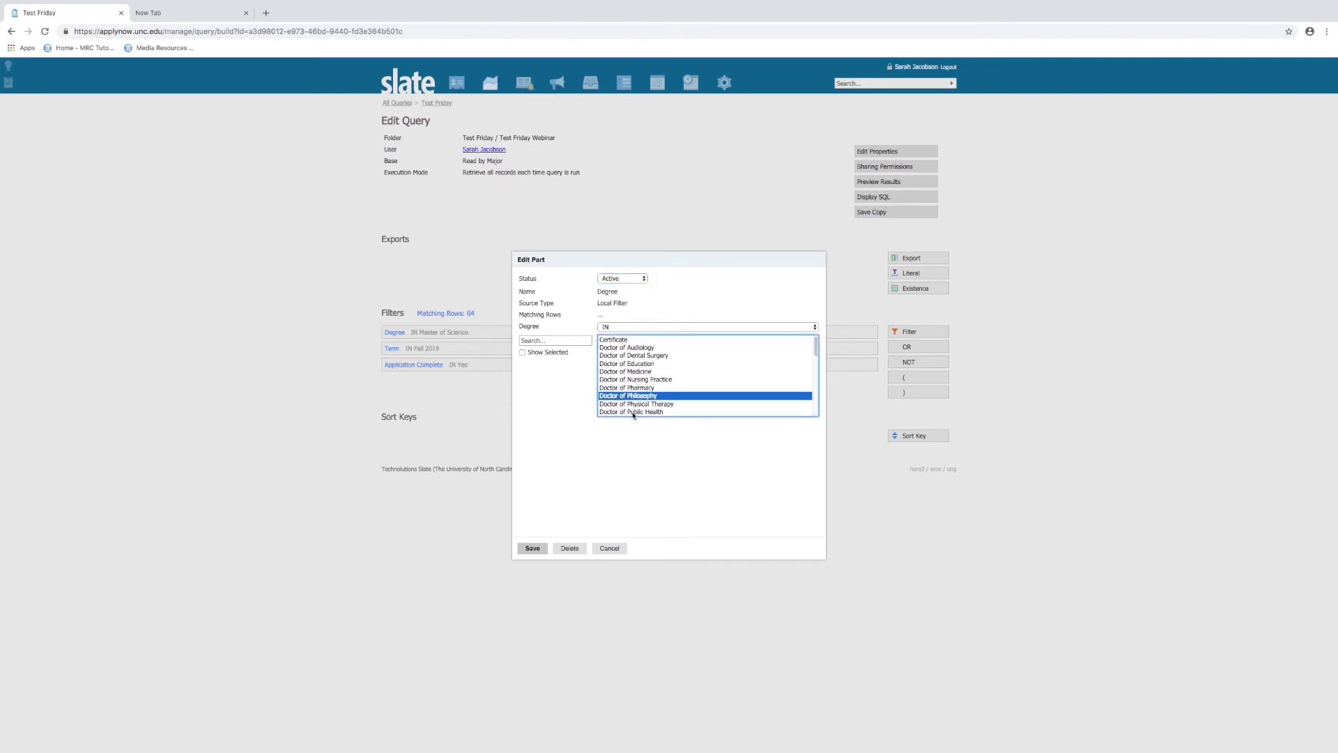
{"action": "left_click", "coordinate": [534, 549]}
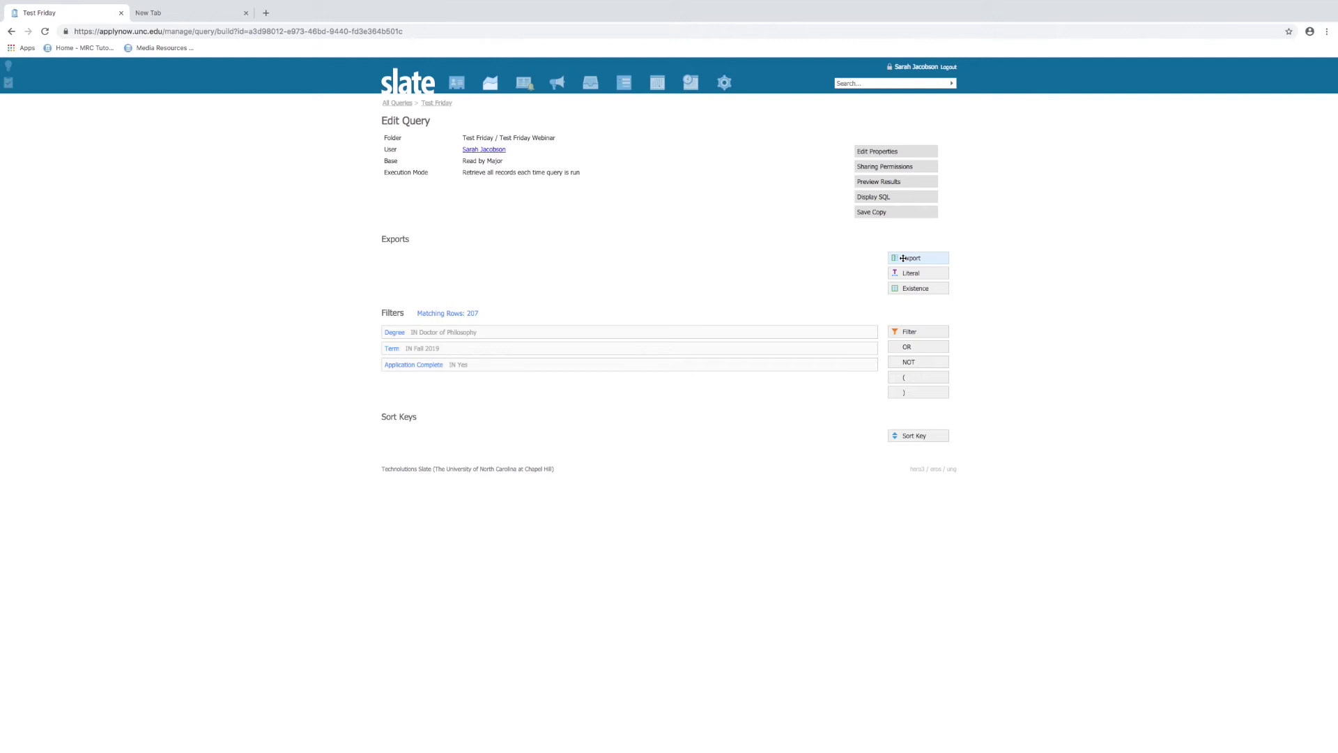
Step: Add the Lookup Name and Citizenship Status exports to the query
{"action": "left_click", "coordinate": [903, 259]}
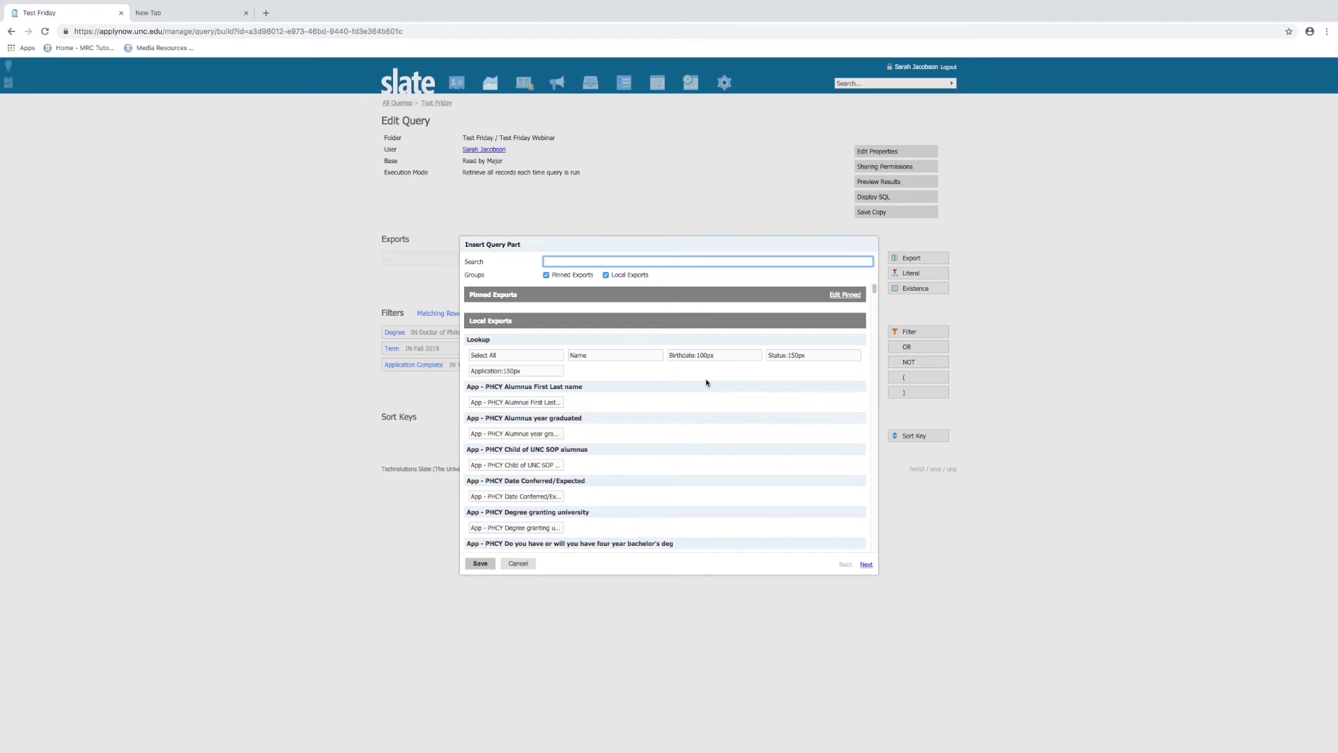
{"action": "type", "text": "Nam"}
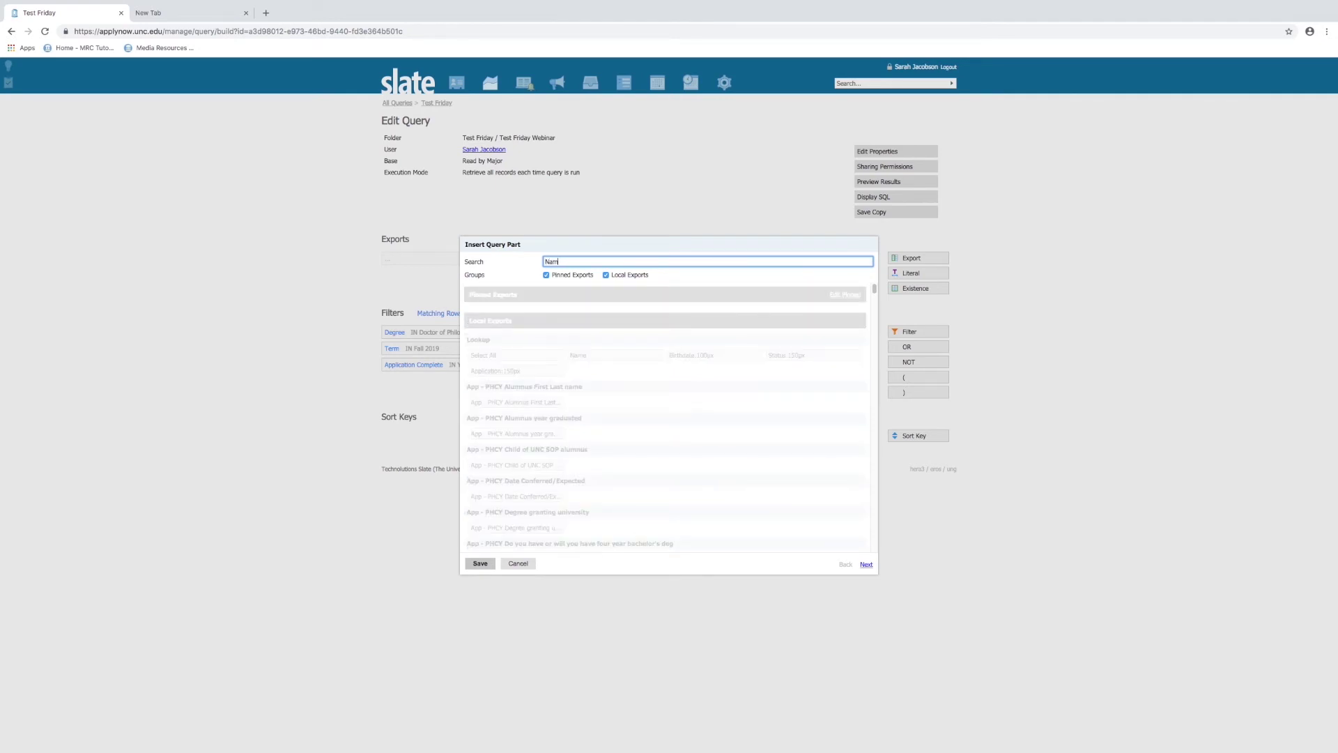
{"action": "type", "text": "e"}
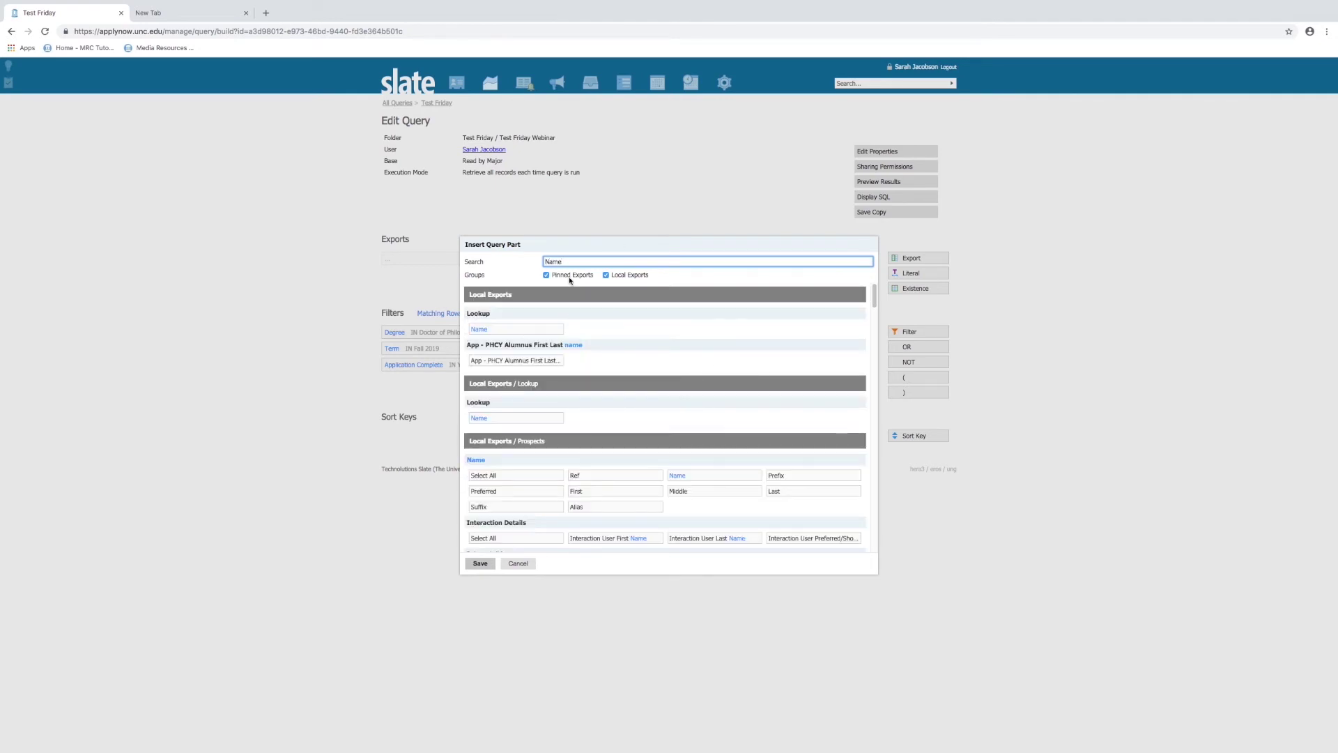
{"action": "left_click", "coordinate": [507, 330]}
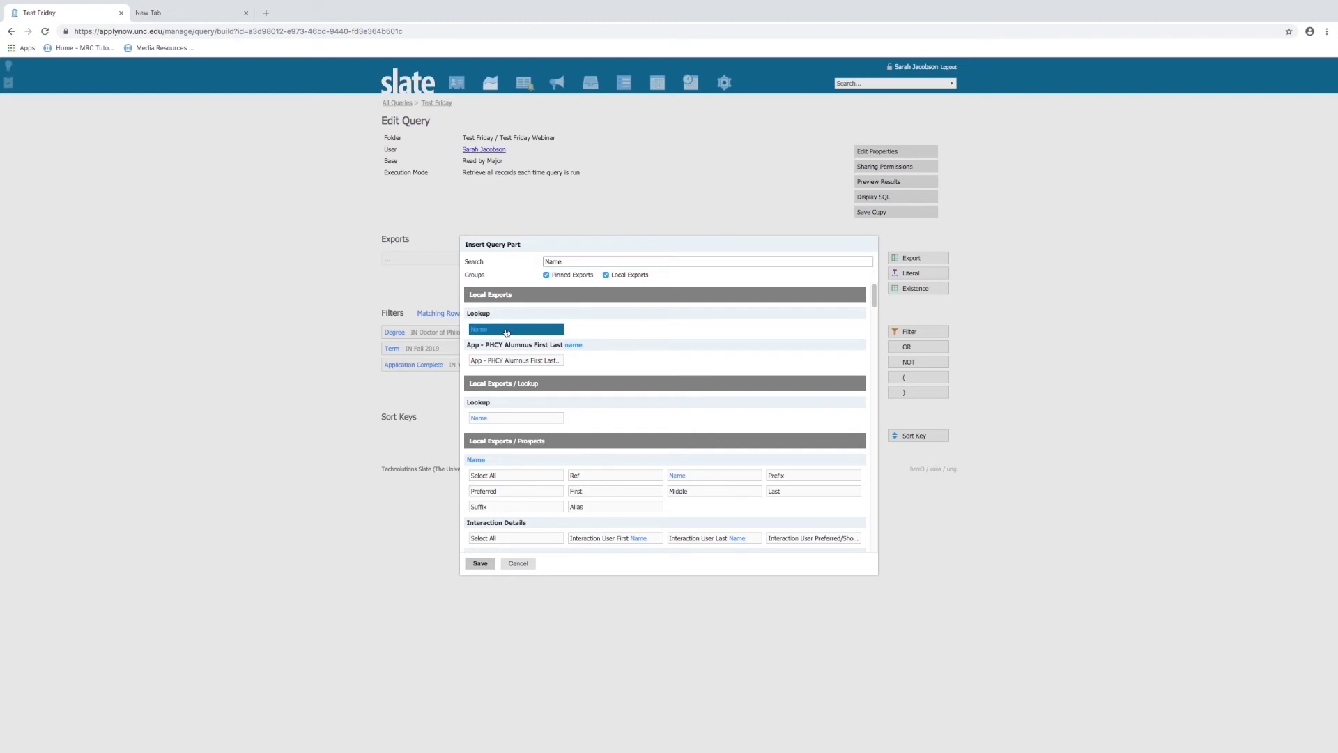
{"action": "left_click", "coordinate": [550, 262]}
{"action": "double_click", "coordinate": [546, 261]}
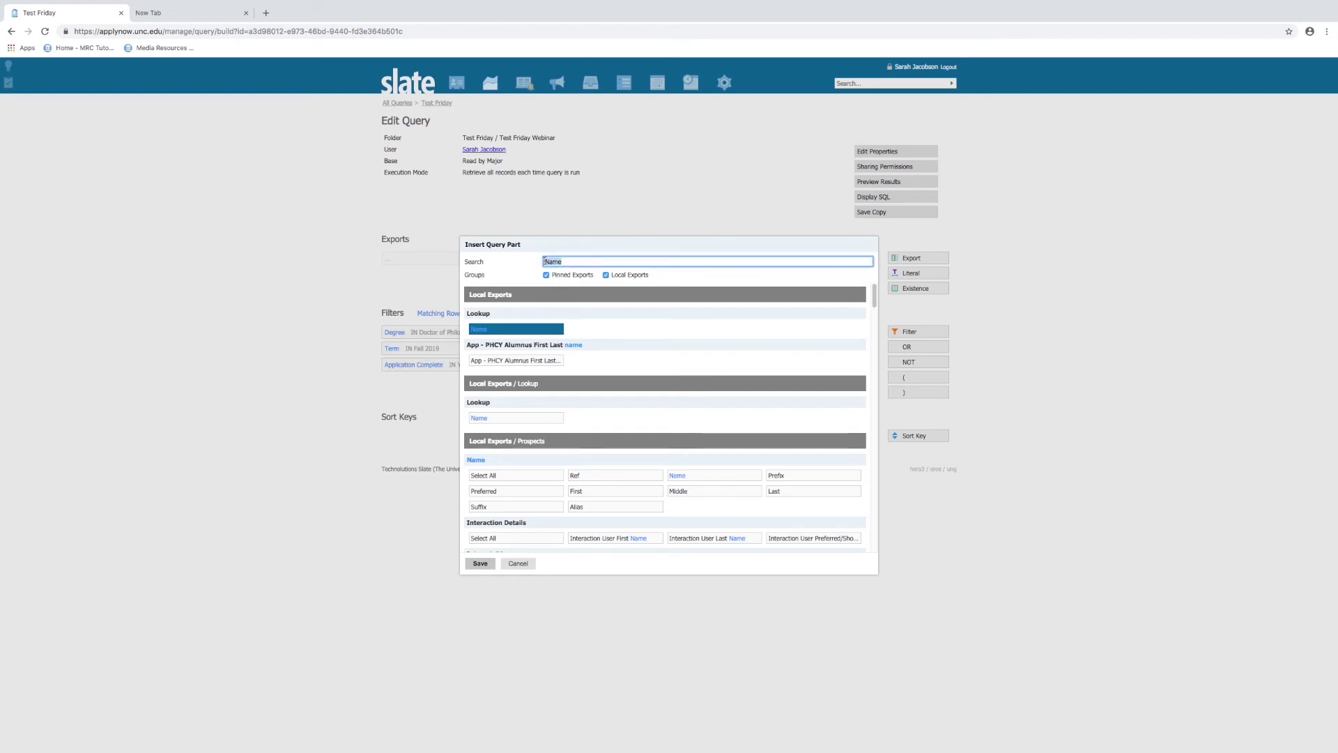
{"action": "type", "text": "Citiz"}
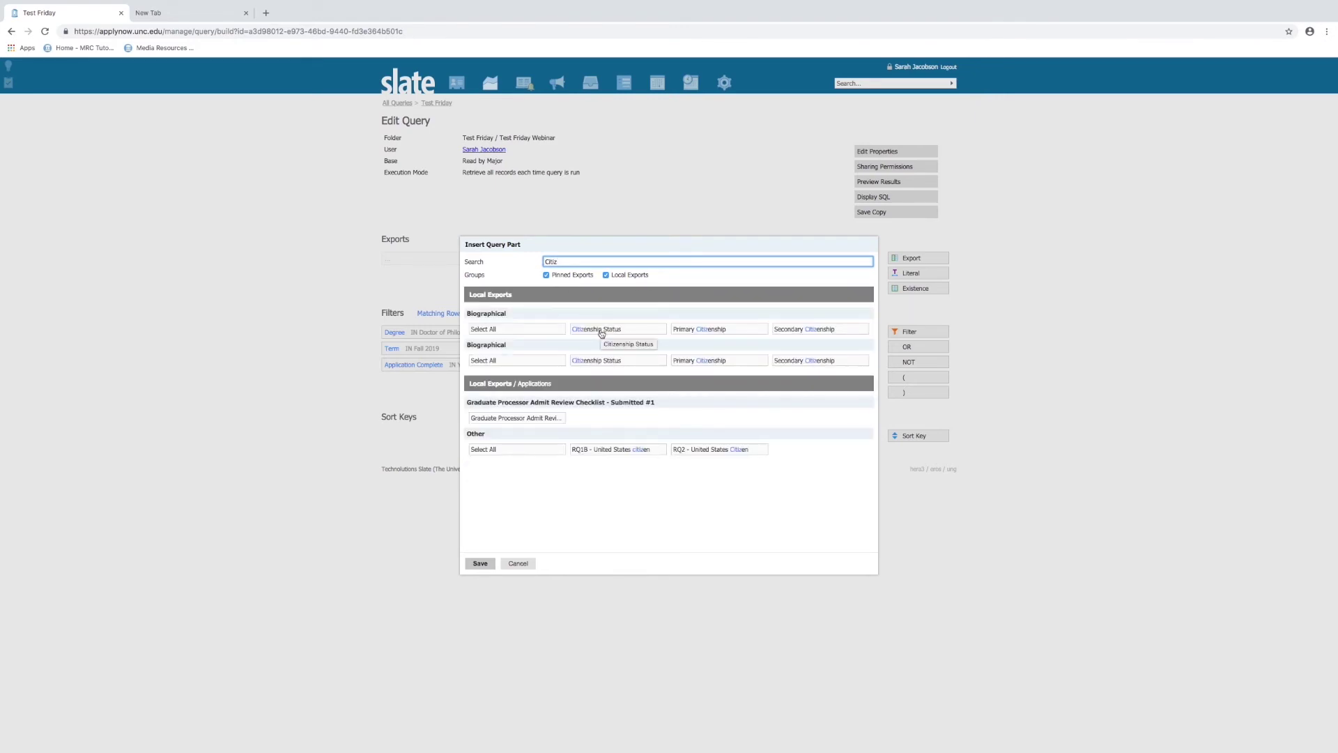
{"action": "left_click", "coordinate": [600, 333]}
Step: Add the Biographical Race and Term exports and save the four output columns
{"action": "left_click_drag", "start_coordinate": [572, 262], "coordinate": [543, 262]}
{"action": "type", "text": "Race"}
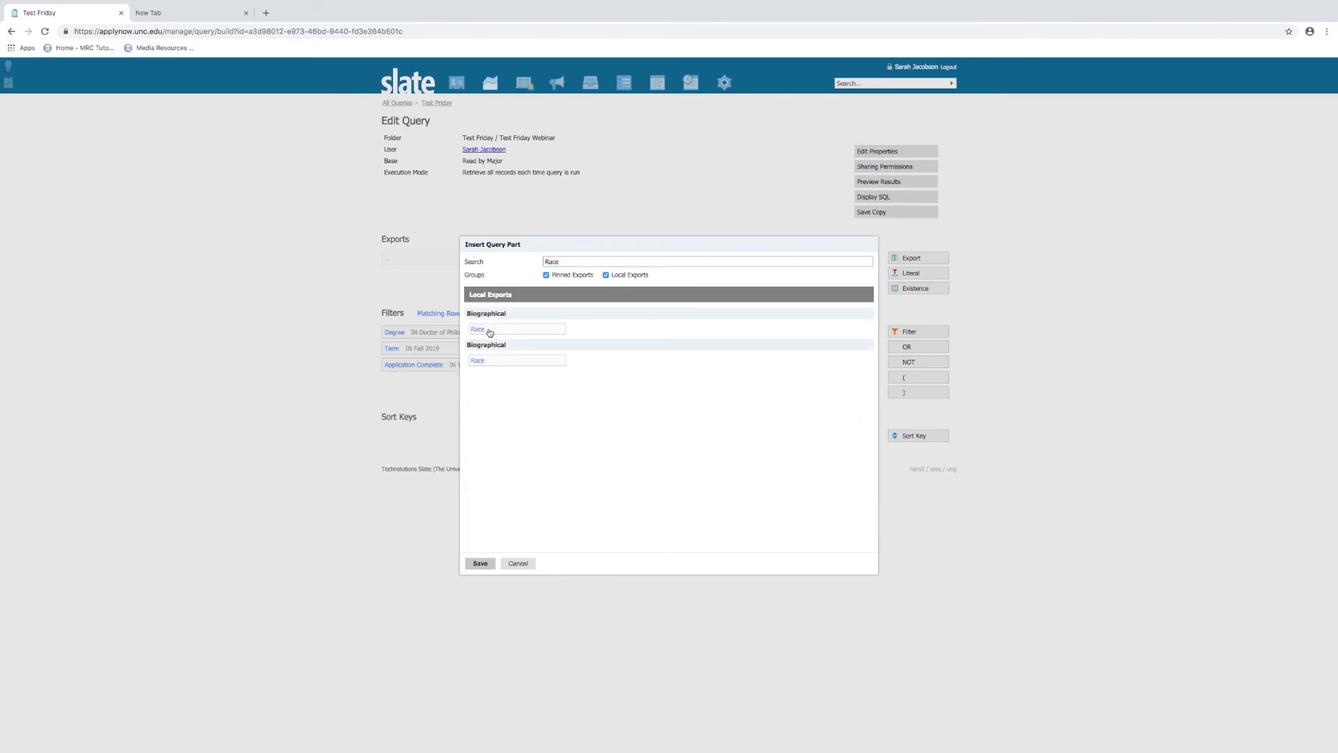
{"action": "left_click", "coordinate": [488, 331]}
{"action": "left_click_drag", "start_coordinate": [558, 261], "coordinate": [521, 262]}
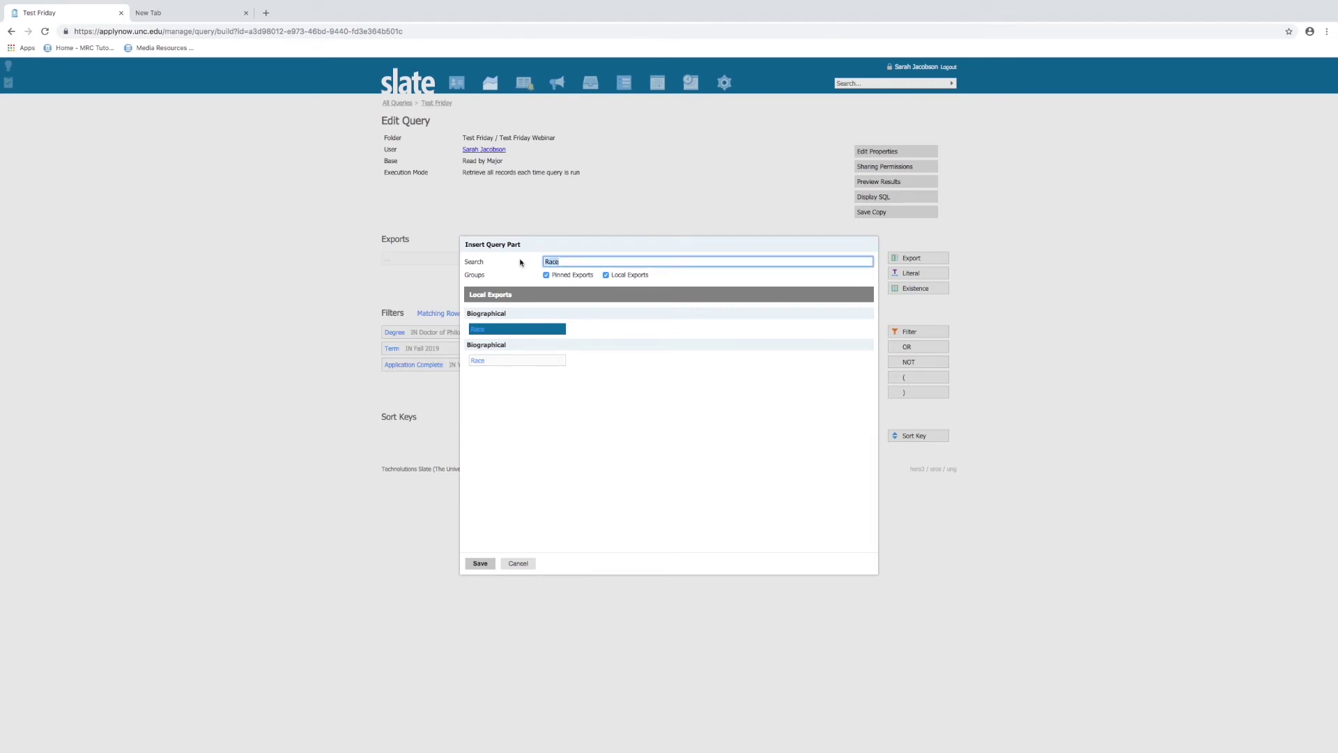
{"action": "type", "text": "Term"}
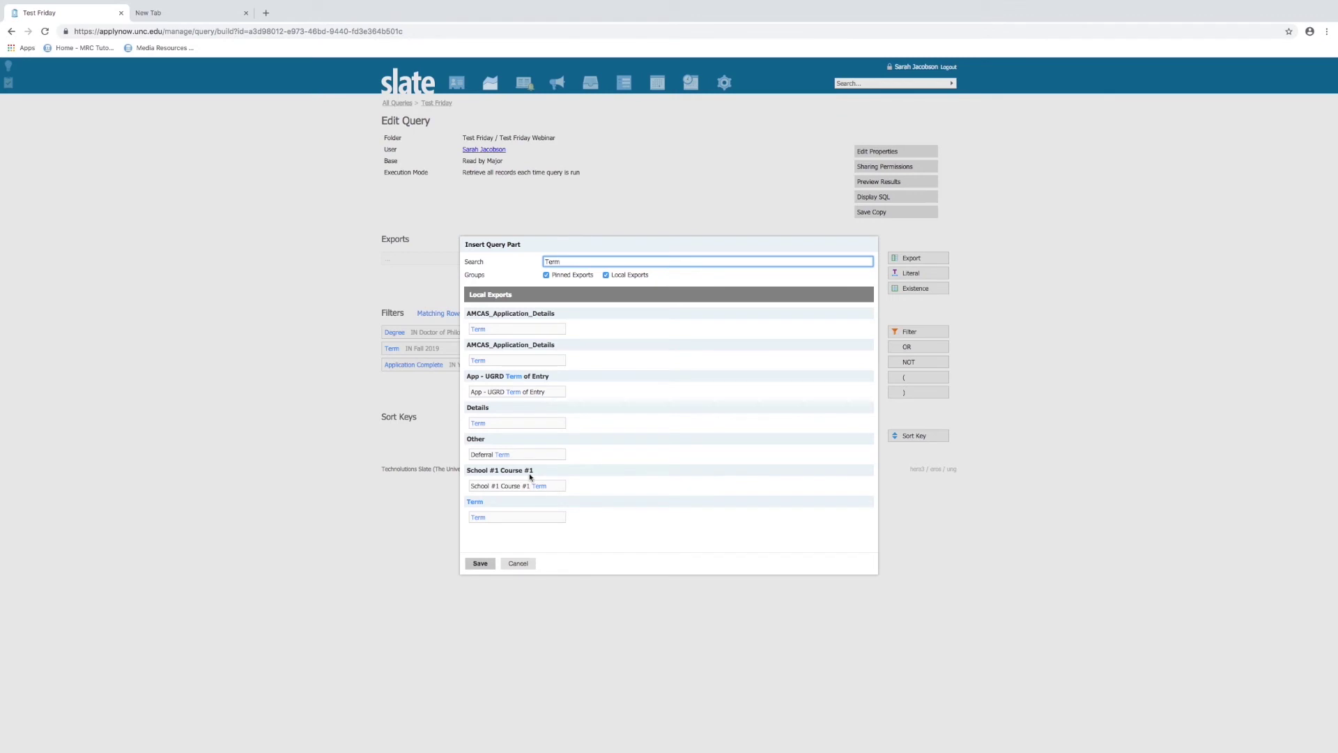
{"action": "left_click", "coordinate": [512, 519]}
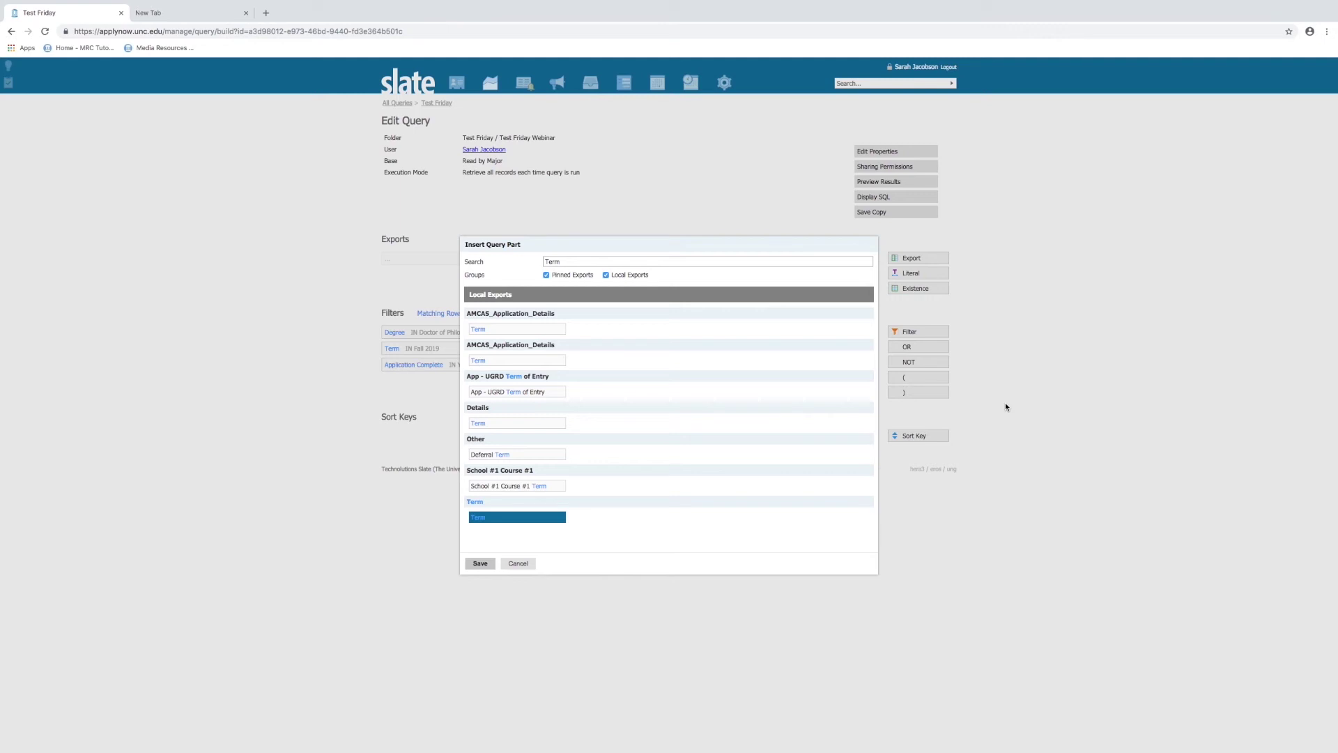
{"action": "left_click", "coordinate": [479, 565]}
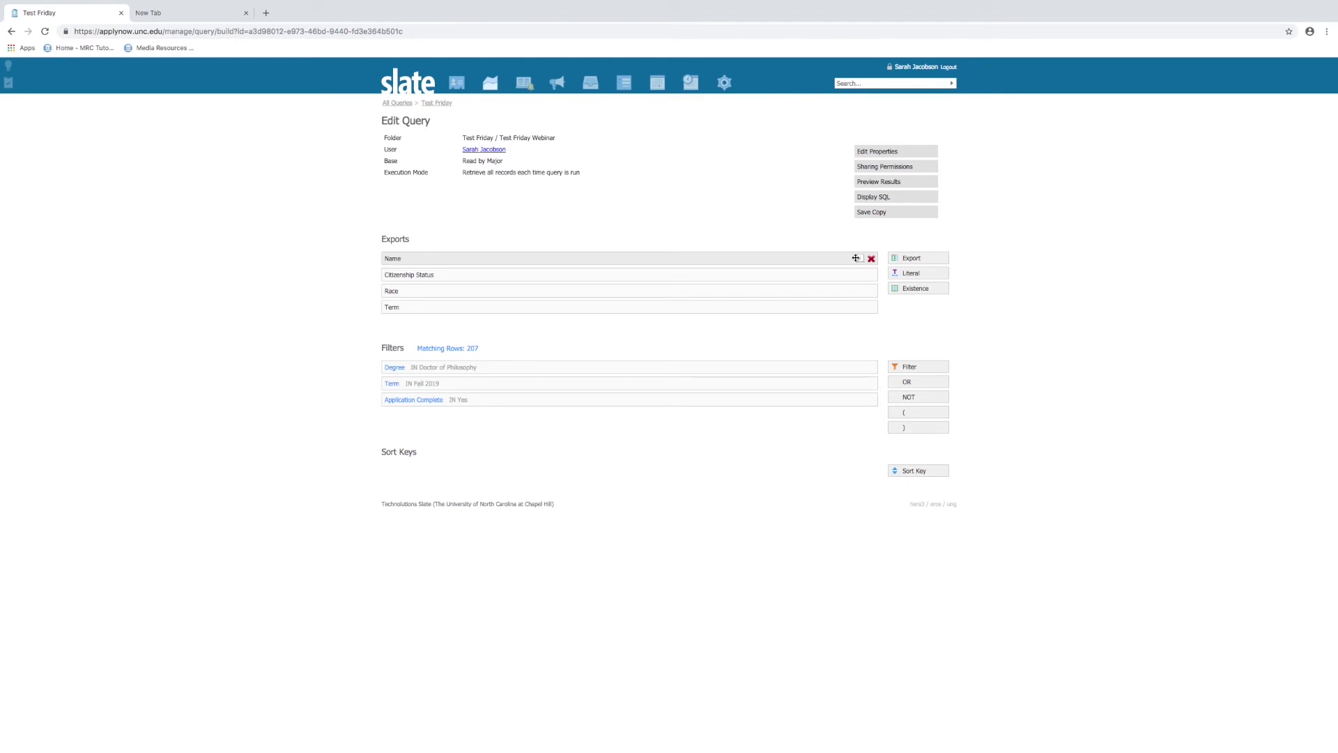
Step: Return from the query editor to the Test Friday overview and run the query
{"action": "mouse_move", "coordinate": [813, 258]}
{"action": "left_mouse_down"}
{"action": "mouse_move", "coordinate": [813, 302]}
{"action": "mouse_move", "coordinate": [808, 258]}
{"action": "left_mouse_up"}
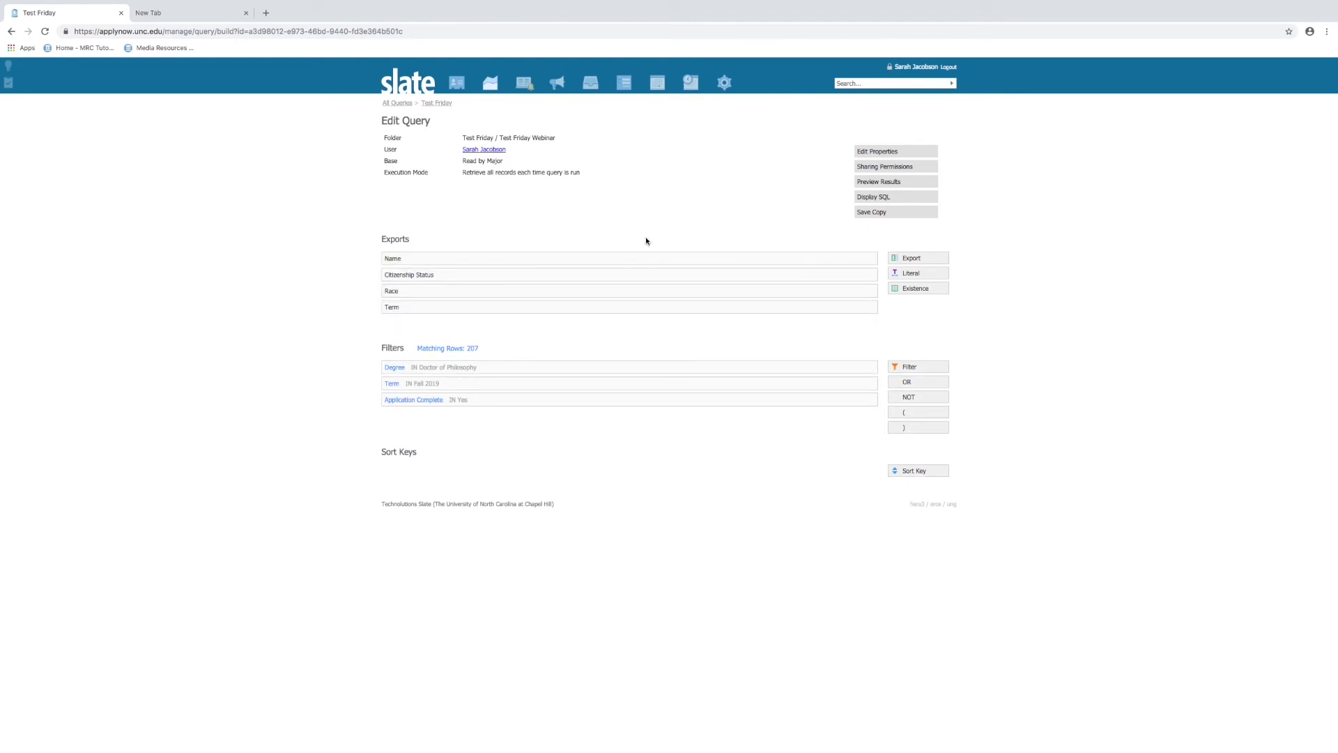
{"action": "mouse_move", "coordinate": [648, 84]}
{"action": "mouse_move", "coordinate": [590, 82]}
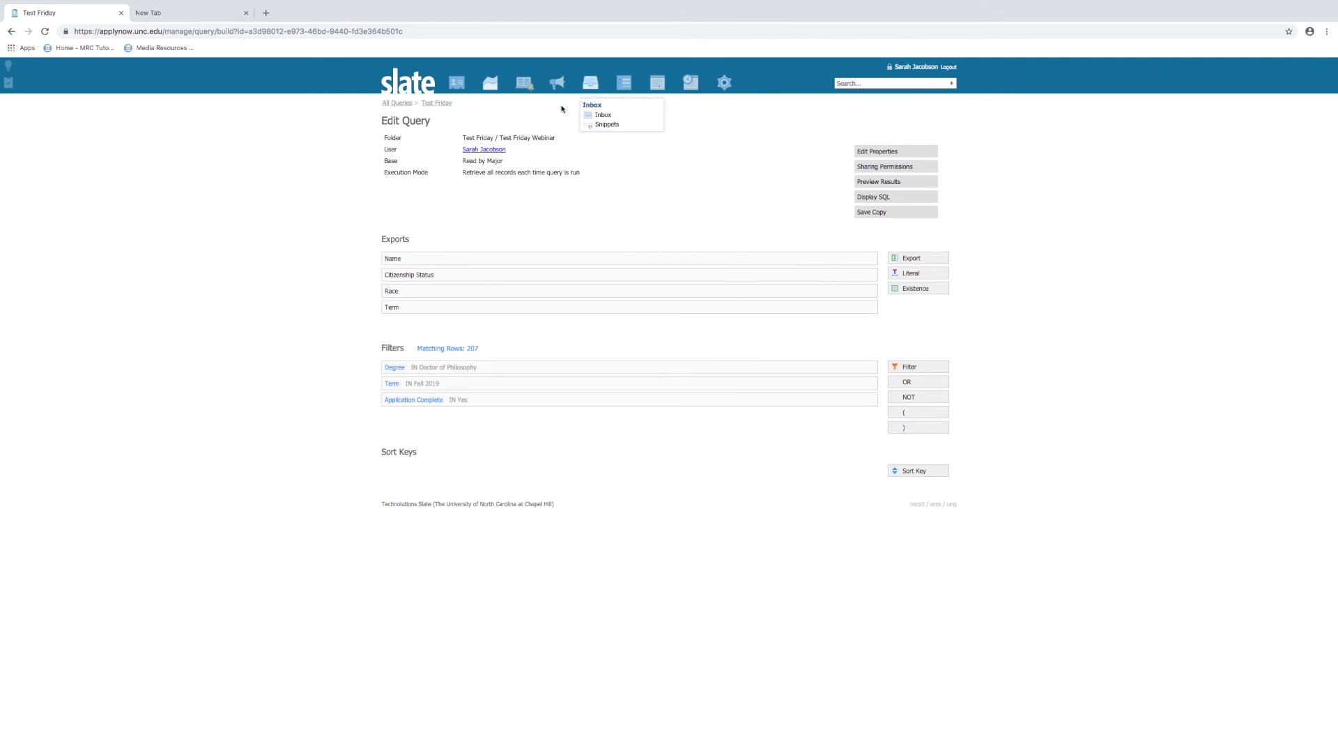
{"action": "left_click", "coordinate": [440, 106]}
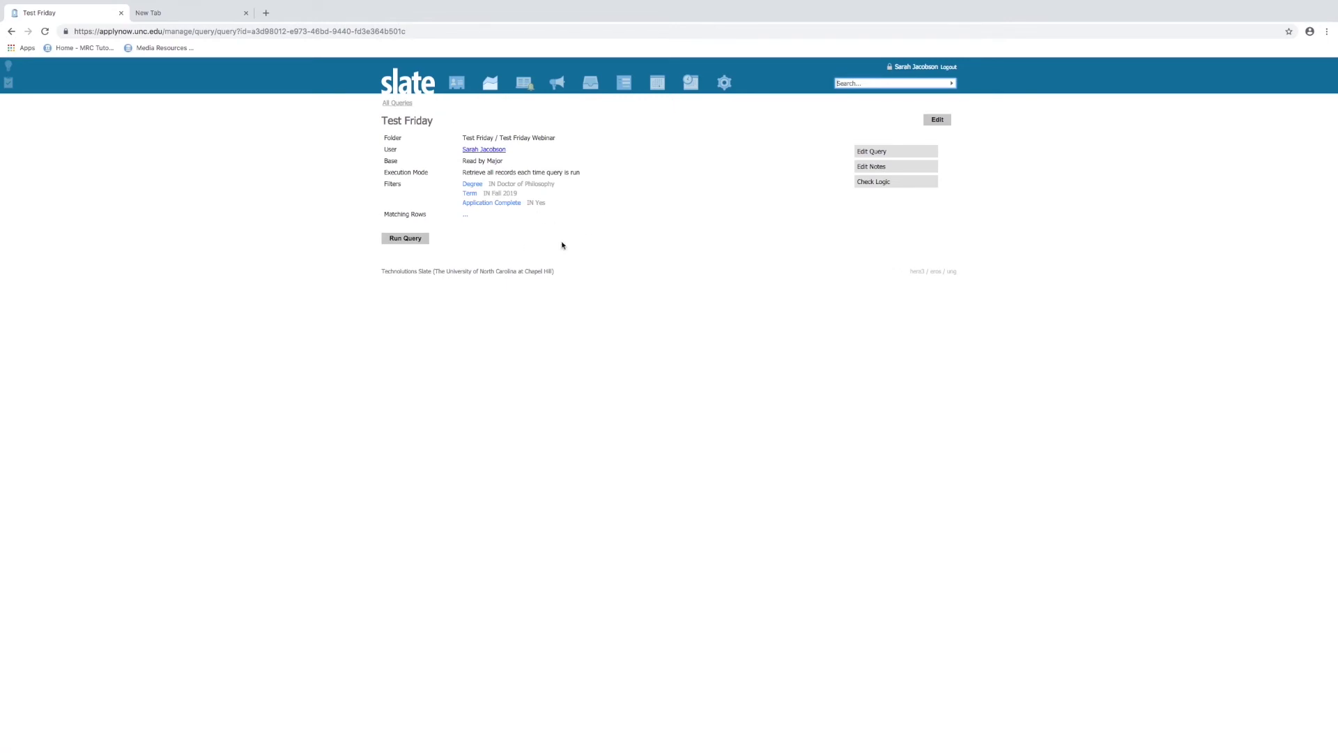
{"action": "left_click", "coordinate": [394, 240]}
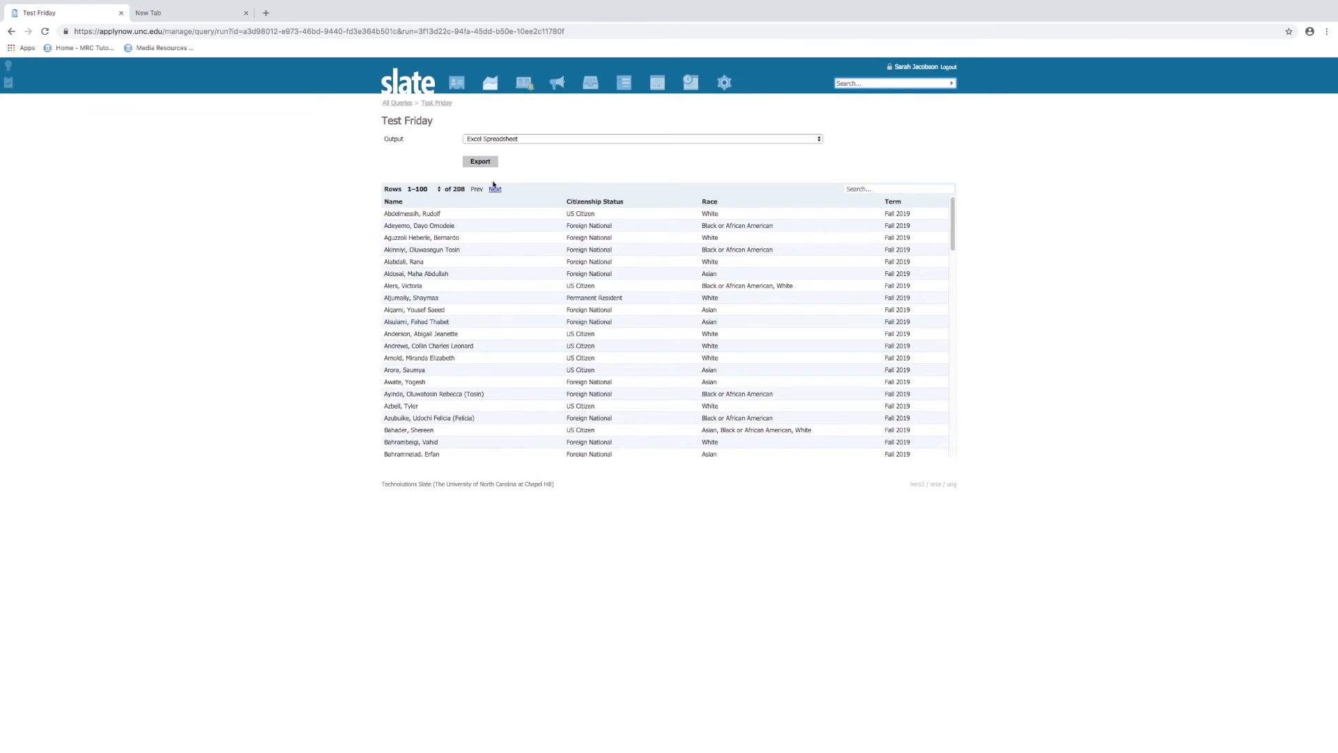
Step: Review the 208 result rows, keeping Excel Spreadsheet as the output format
{"action": "left_click", "coordinate": [490, 141]}
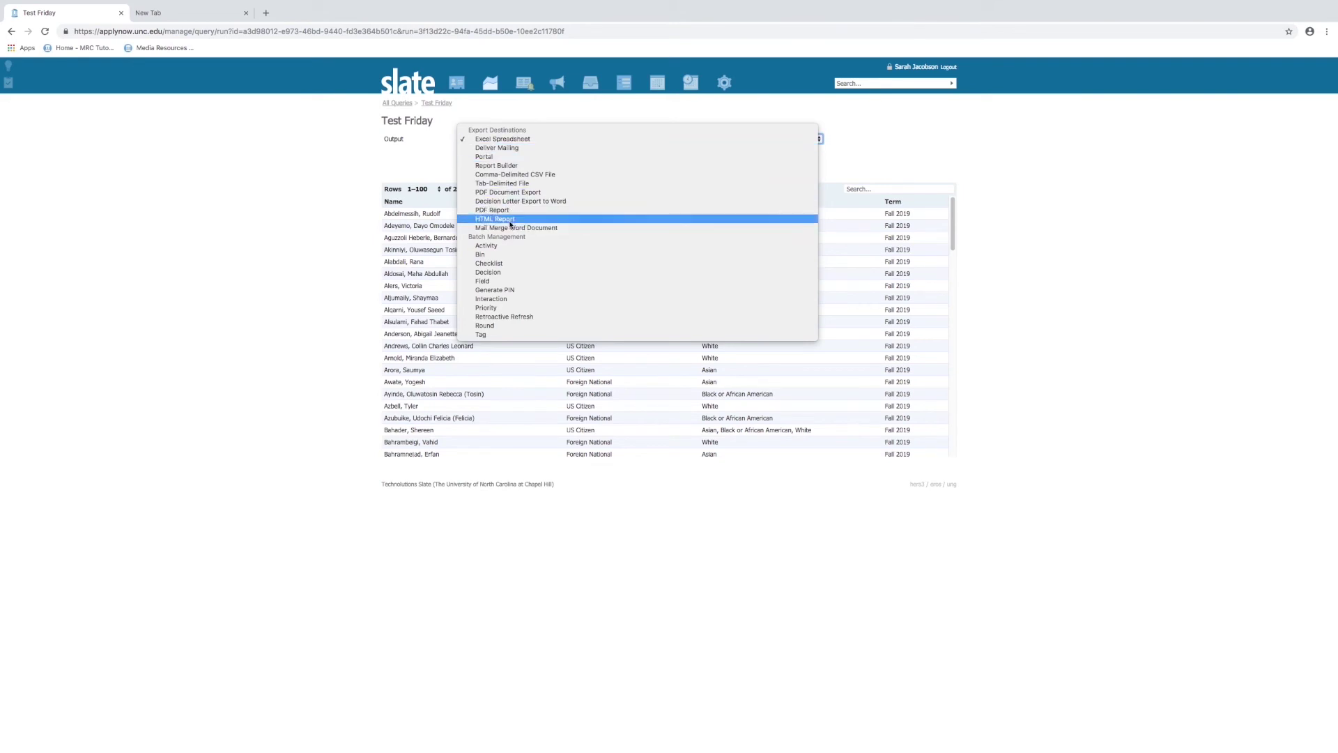
{"action": "left_click", "coordinate": [455, 115]}
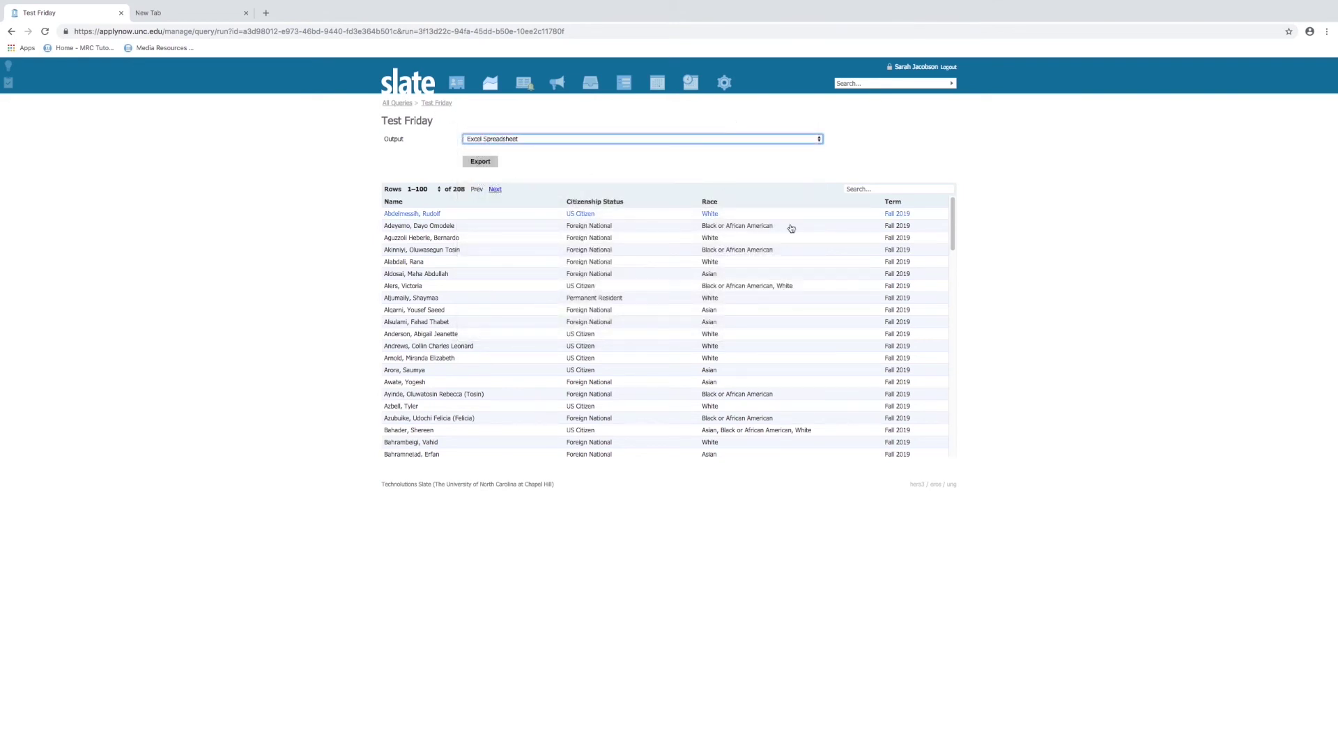
{"action": "scroll", "coordinate": [836, 384], "scroll_direction": "down", "scroll_amount": 10}
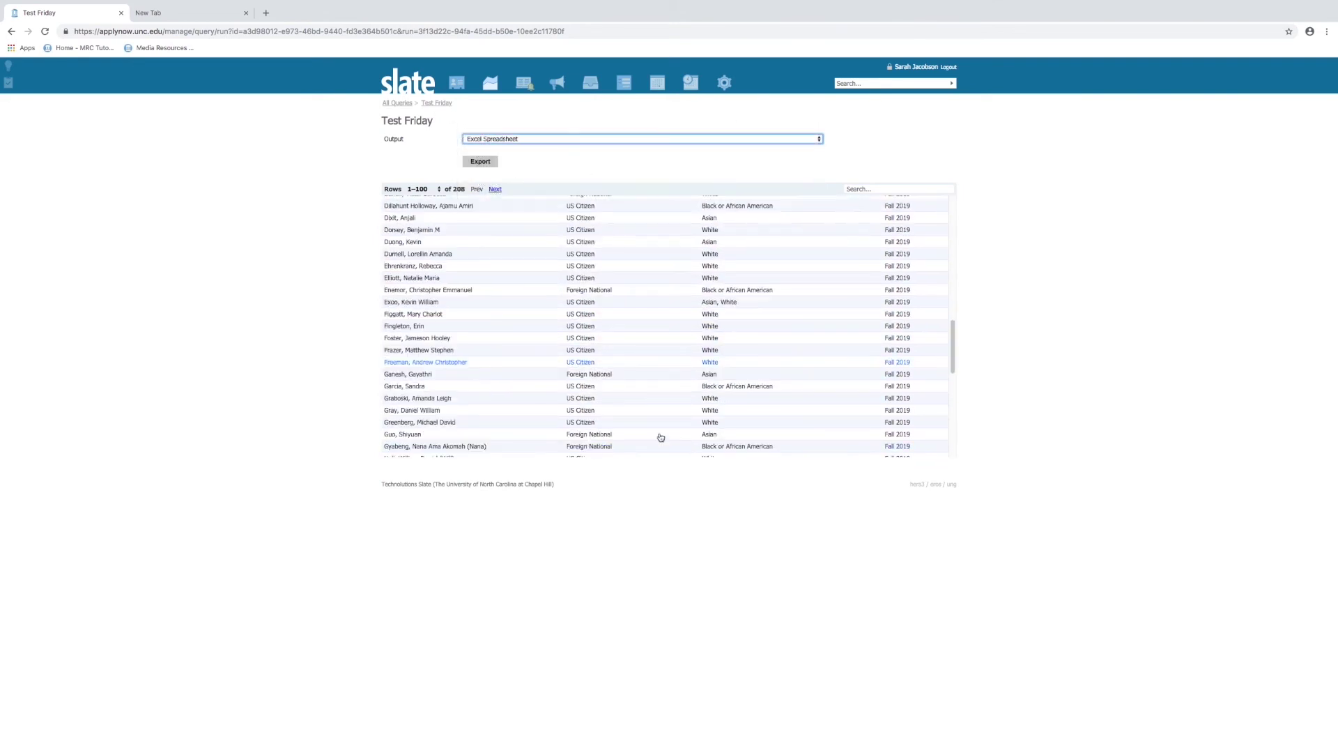
{"action": "scroll", "coordinate": [899, 418], "scroll_direction": "up", "scroll_amount": 10}
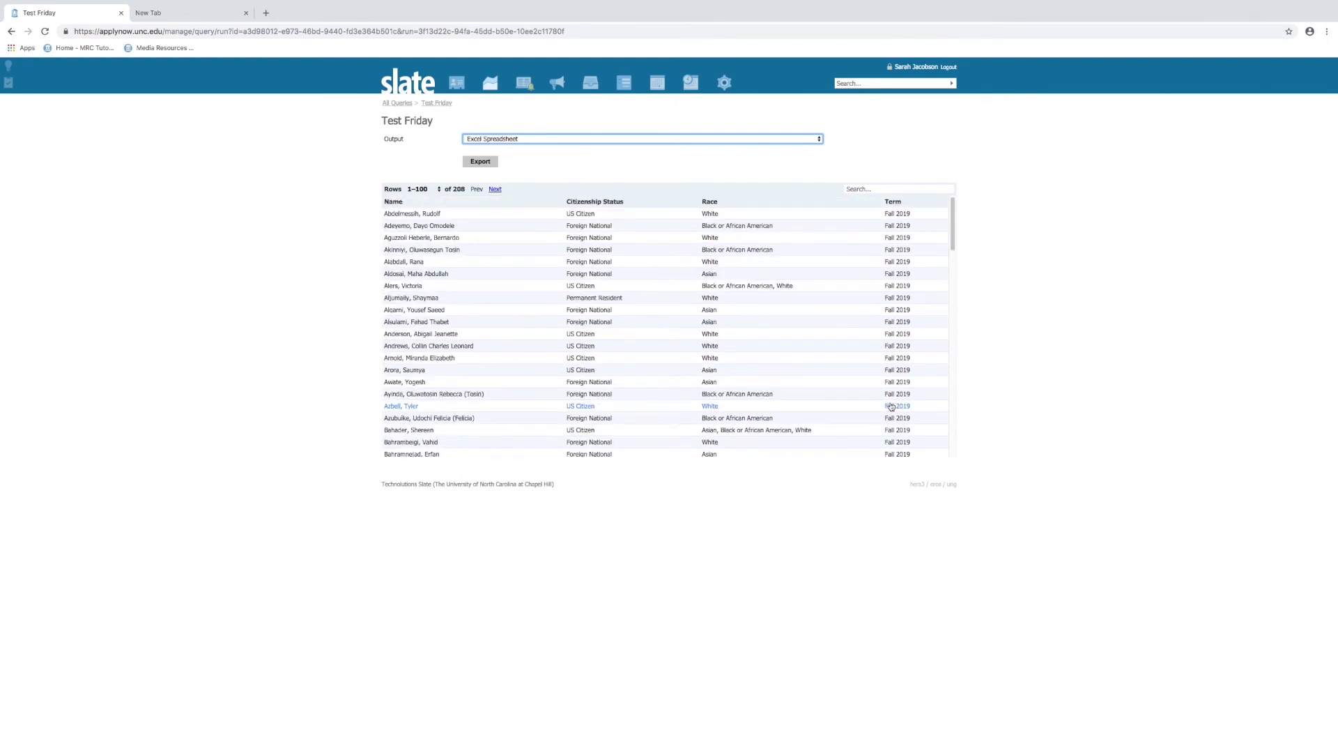
Step: Append ' - SEJ' to the query name to make it 'Test Friday - SEJ'
{"action": "left_click", "coordinate": [433, 104]}
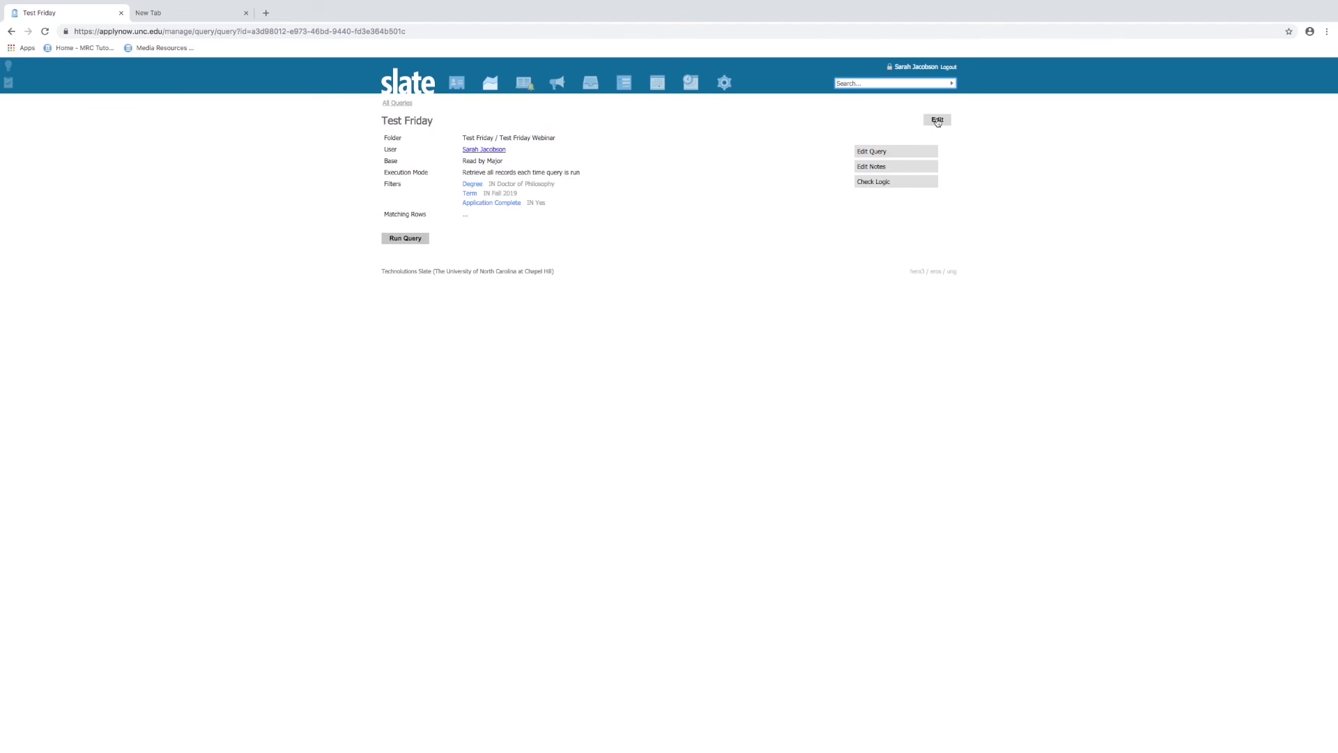
{"action": "left_click", "coordinate": [937, 120]}
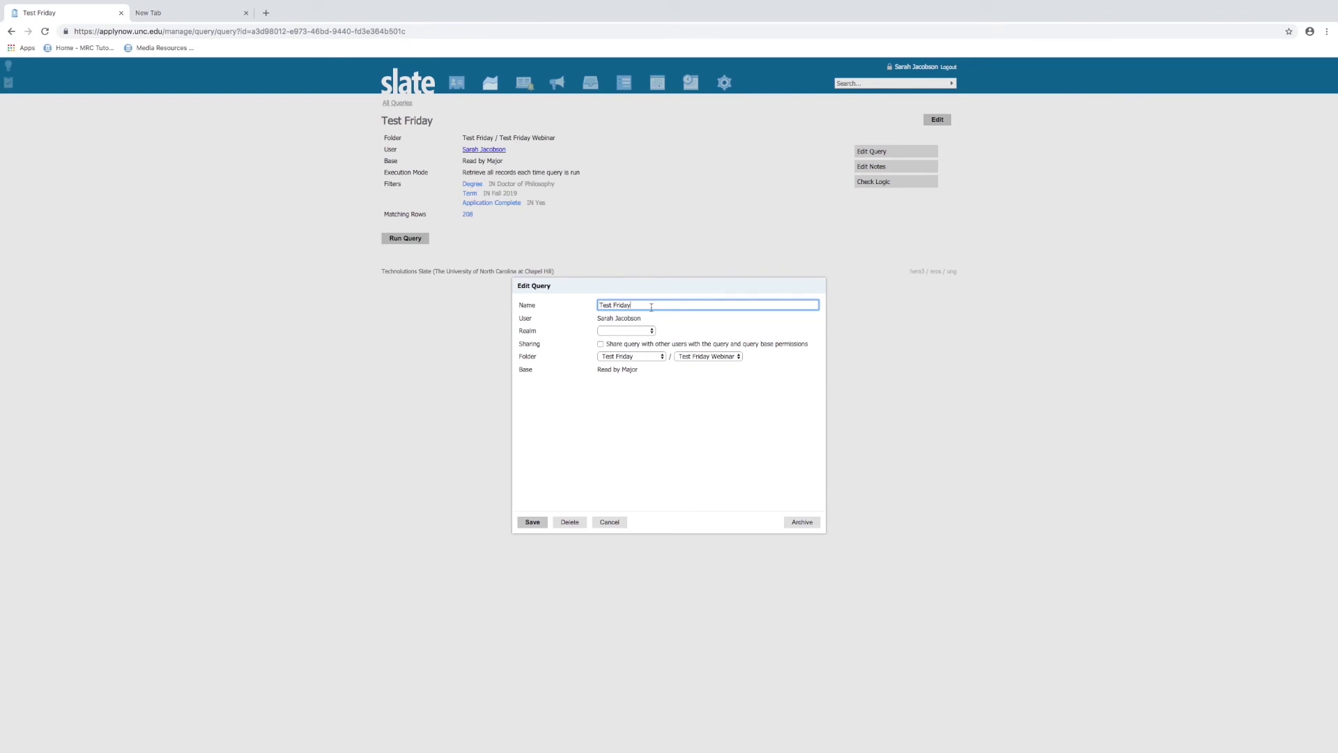
{"action": "type", "text": "- SEJ"}
{"action": "left_click", "coordinate": [531, 522]}
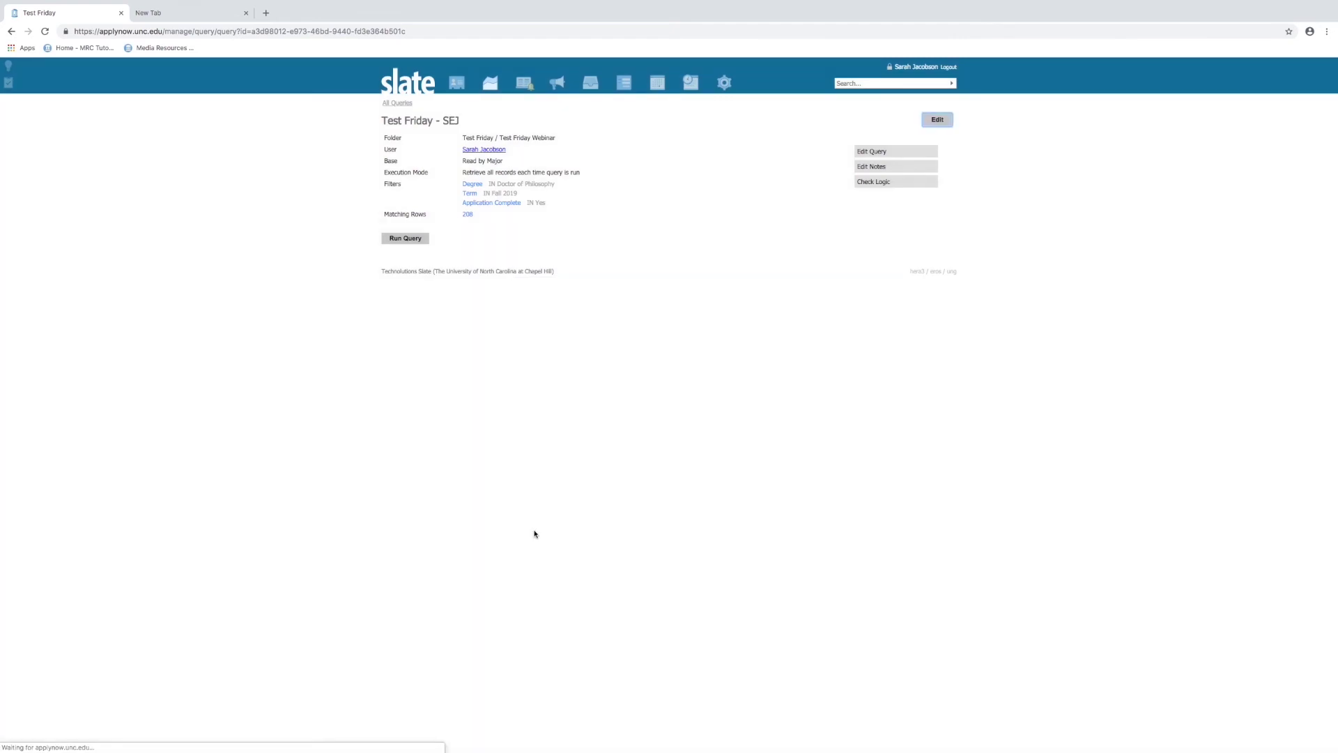
{"action": "left_click", "coordinate": [890, 154]}
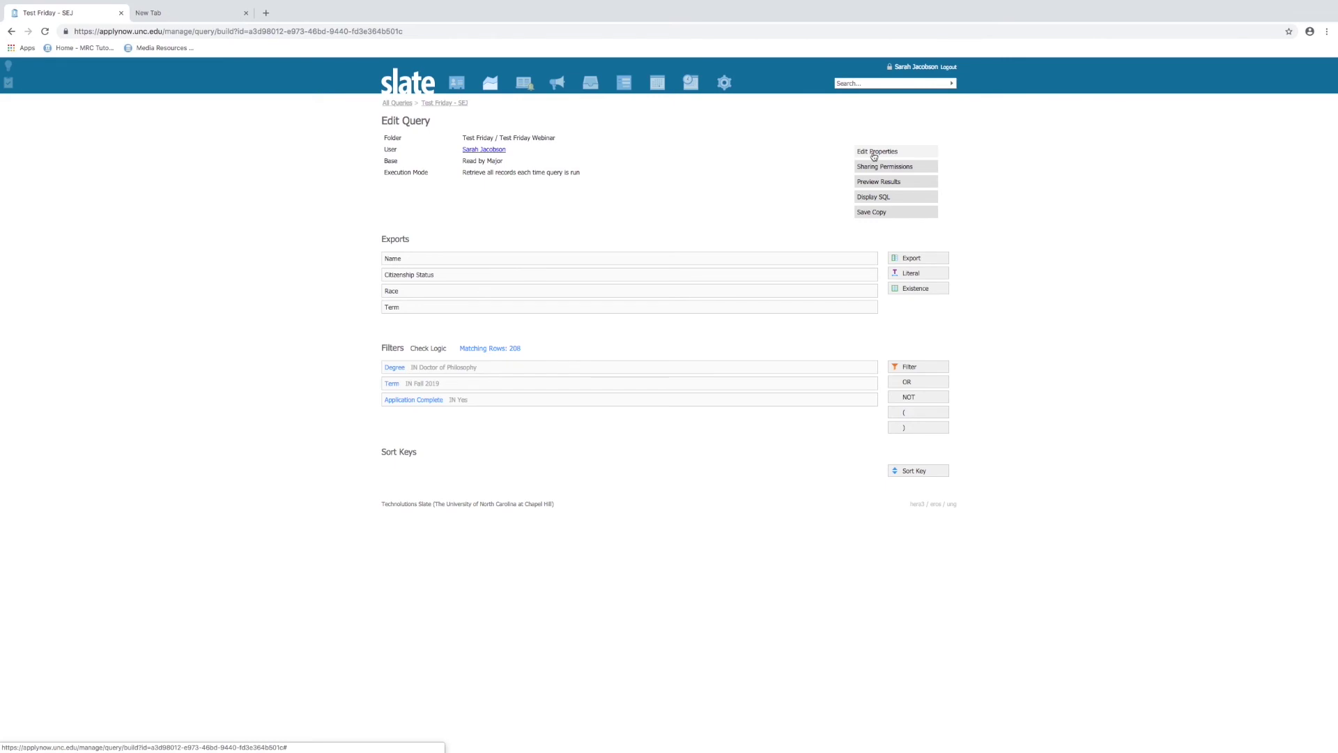
{"action": "left_click", "coordinate": [874, 153]}
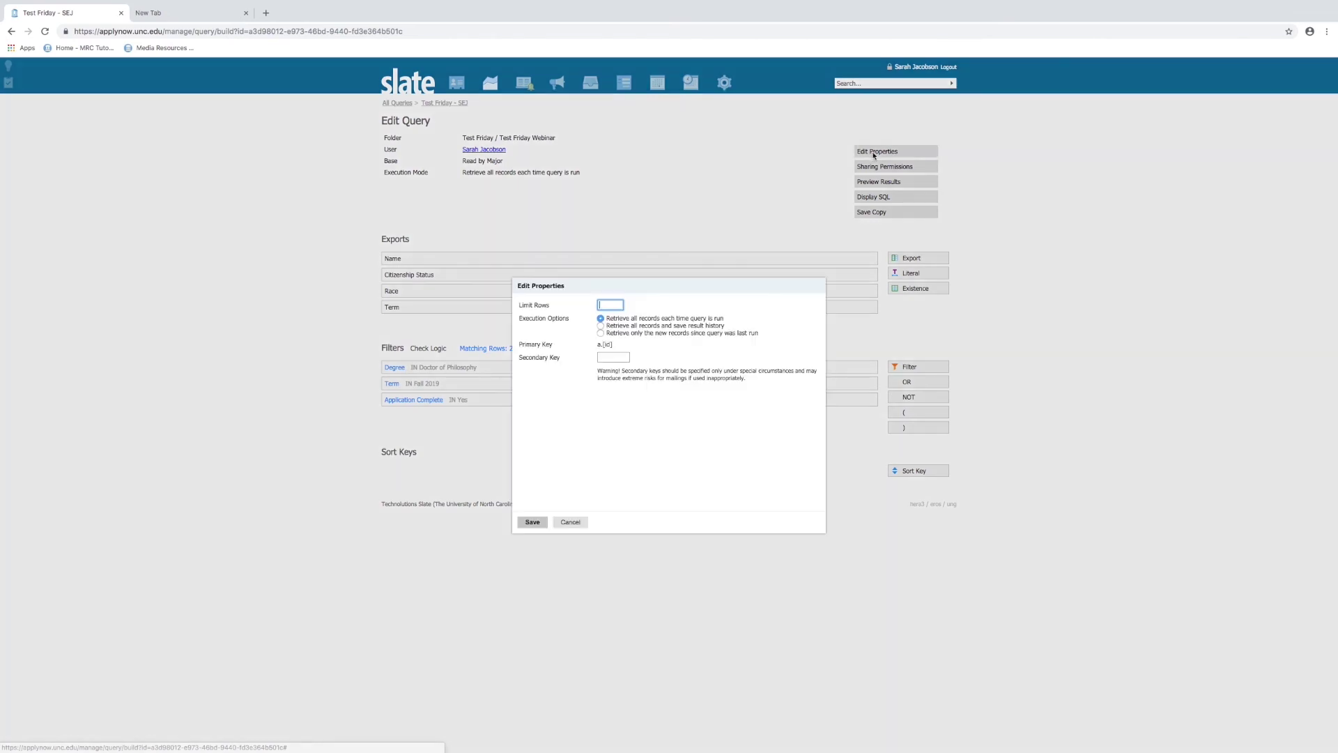
{"action": "left_click", "coordinate": [600, 333]}
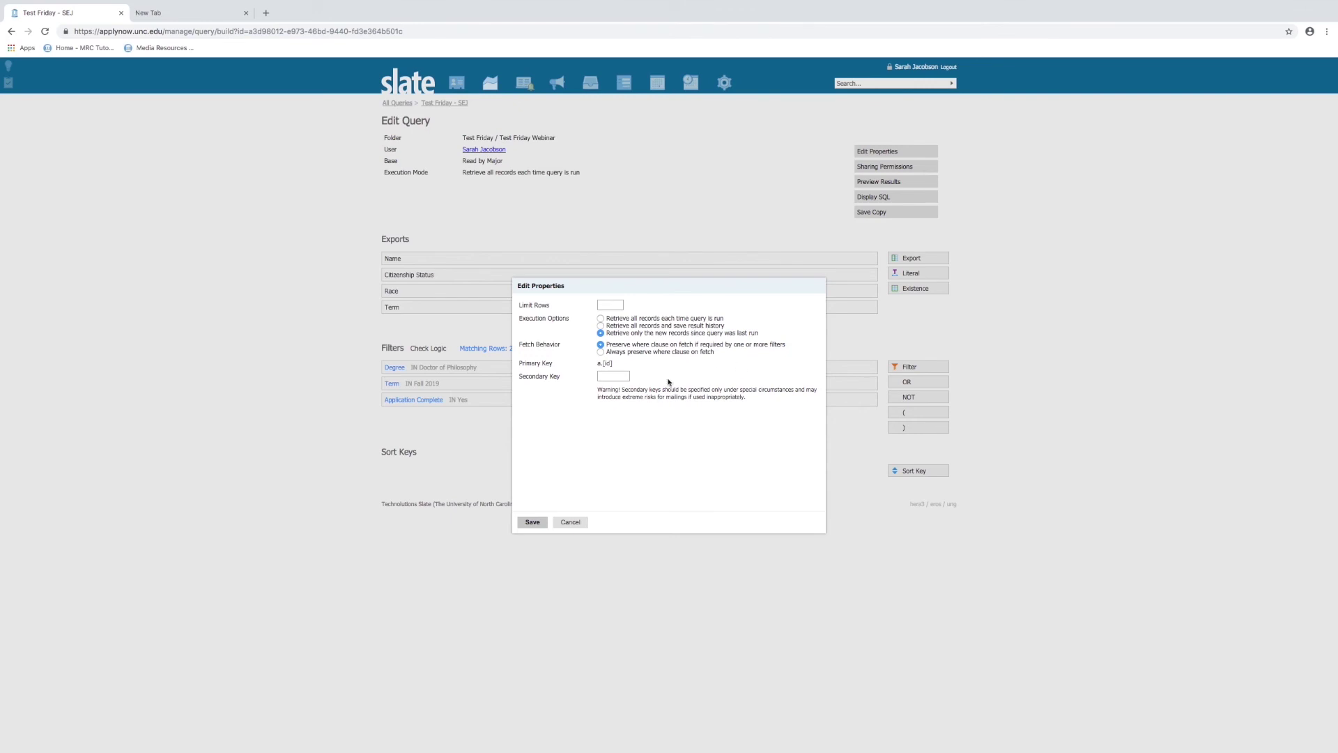
{"action": "left_click", "coordinate": [570, 522]}
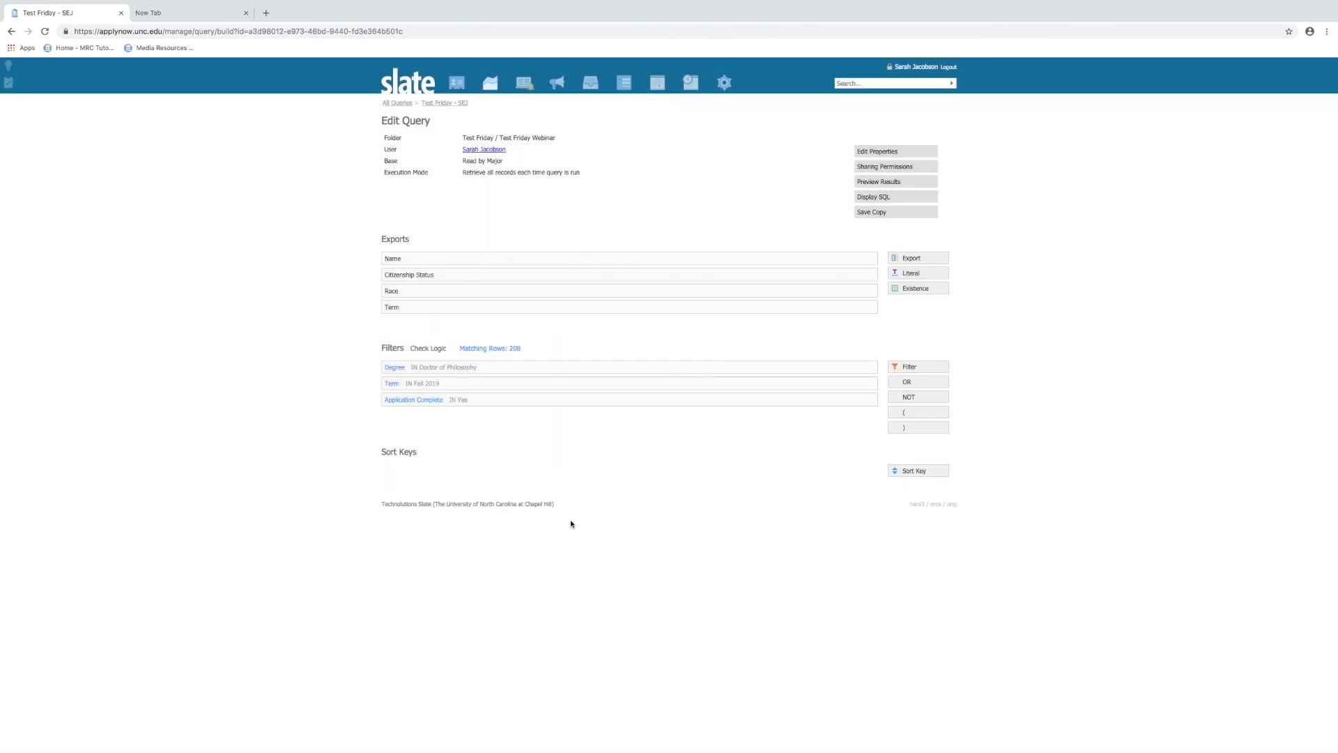
Step: Share the query with the first user, allowing Display/Run Query and Edit Query
{"action": "left_click", "coordinate": [880, 168]}
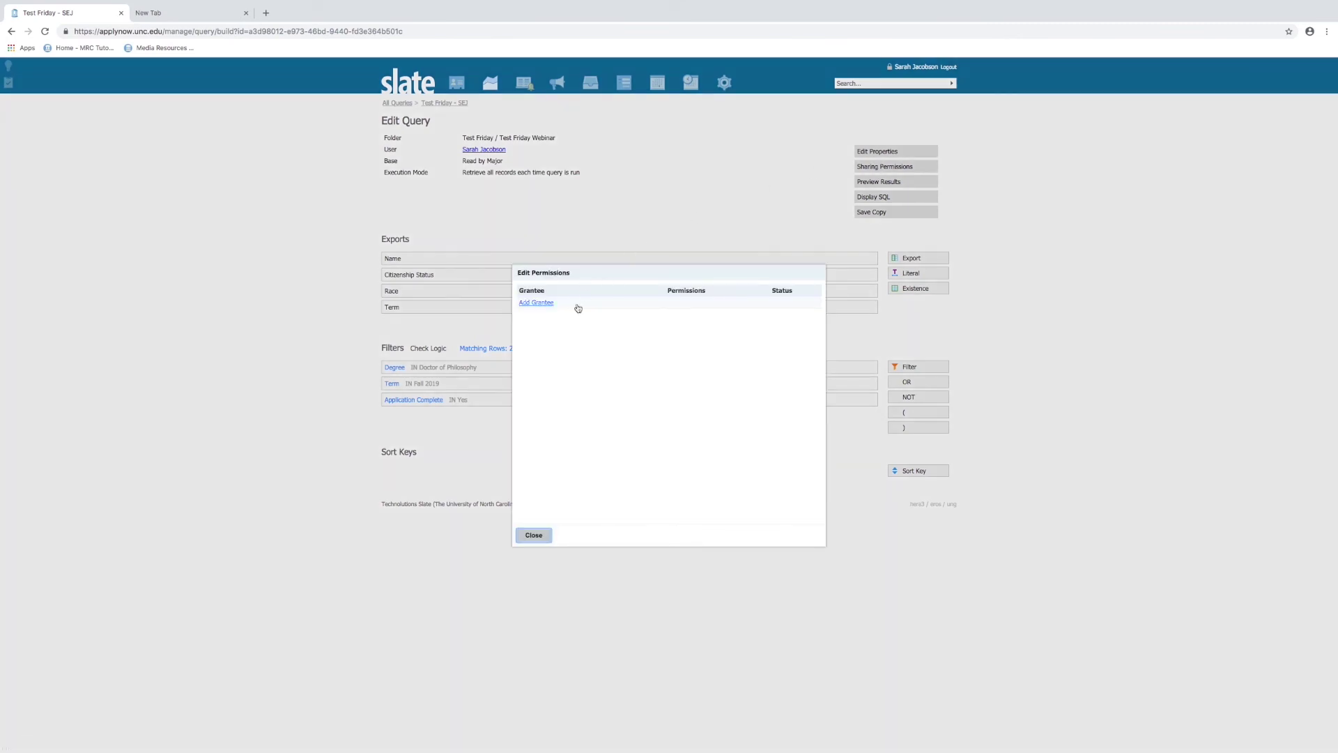
{"action": "left_click", "coordinate": [538, 305]}
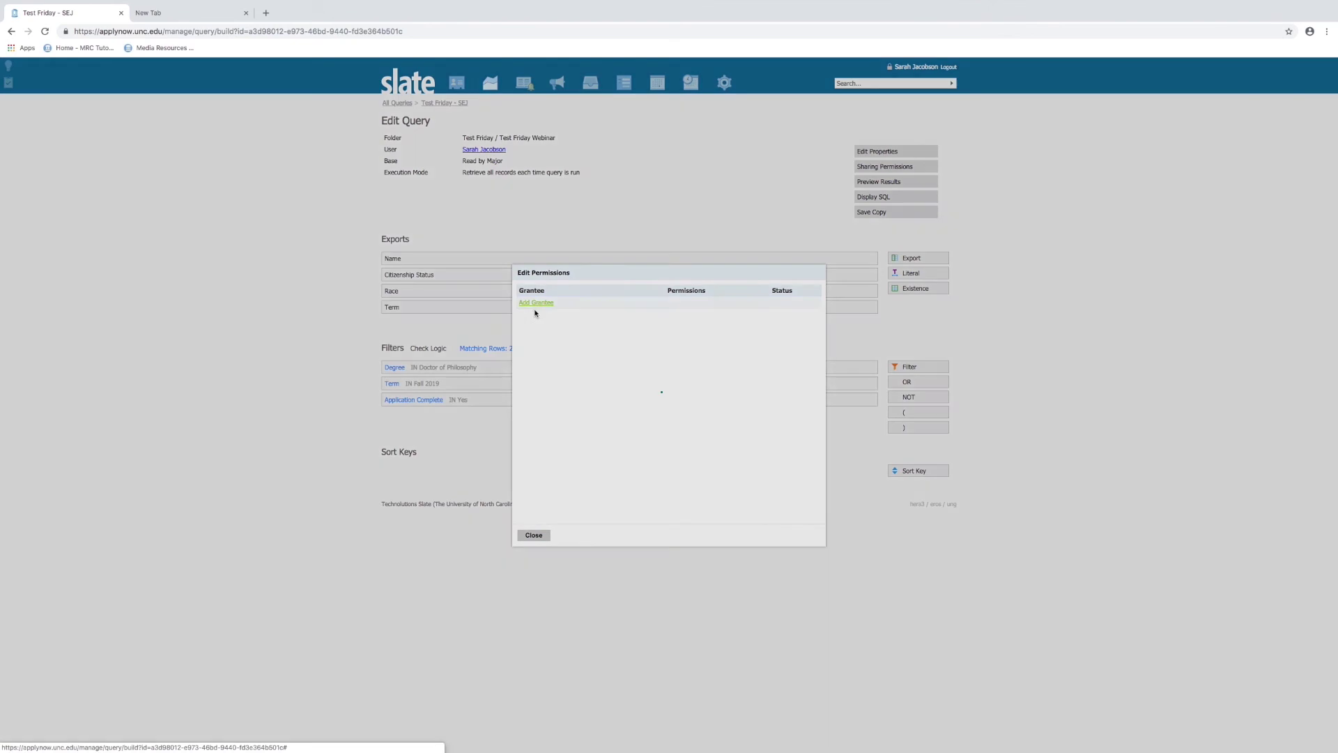
{"action": "left_click", "coordinate": [625, 310]}
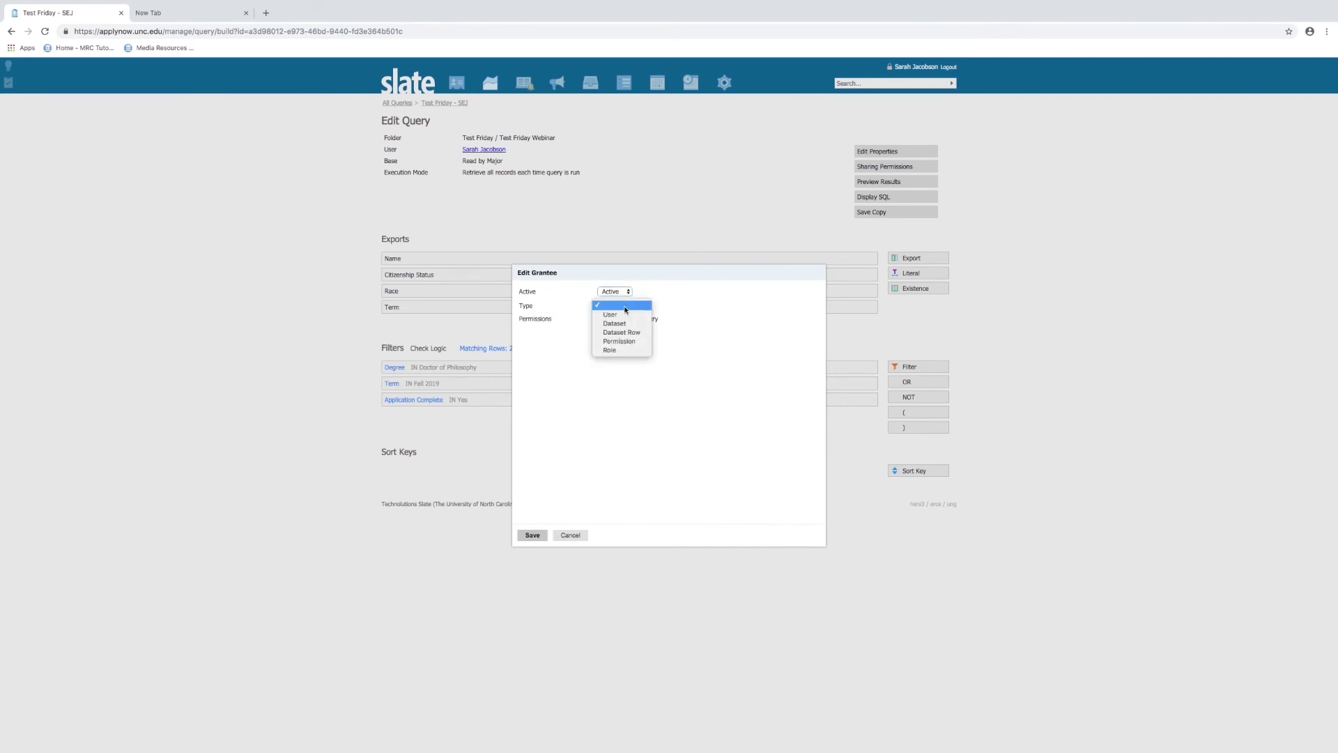
{"action": "left_click", "coordinate": [603, 313]}
{"action": "left_click", "coordinate": [602, 320]}
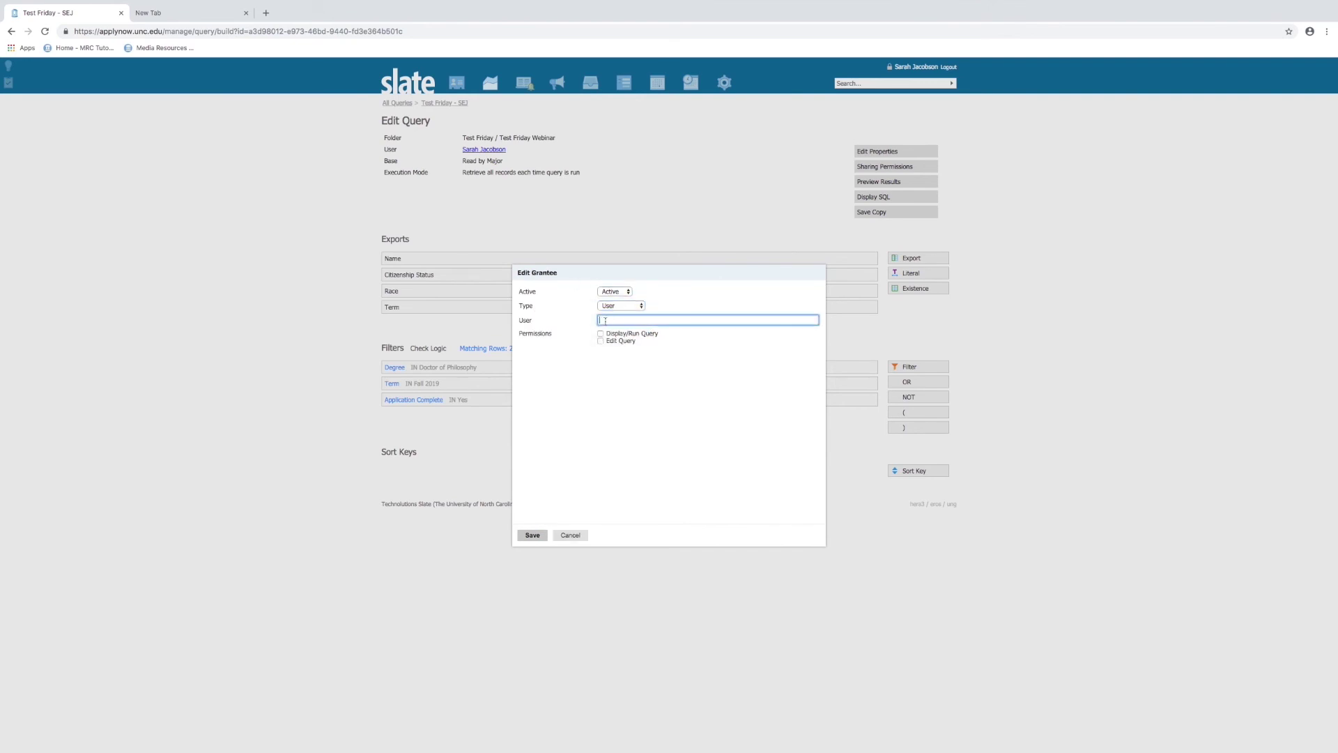
{"action": "type", "text": "Shaun Ru"}
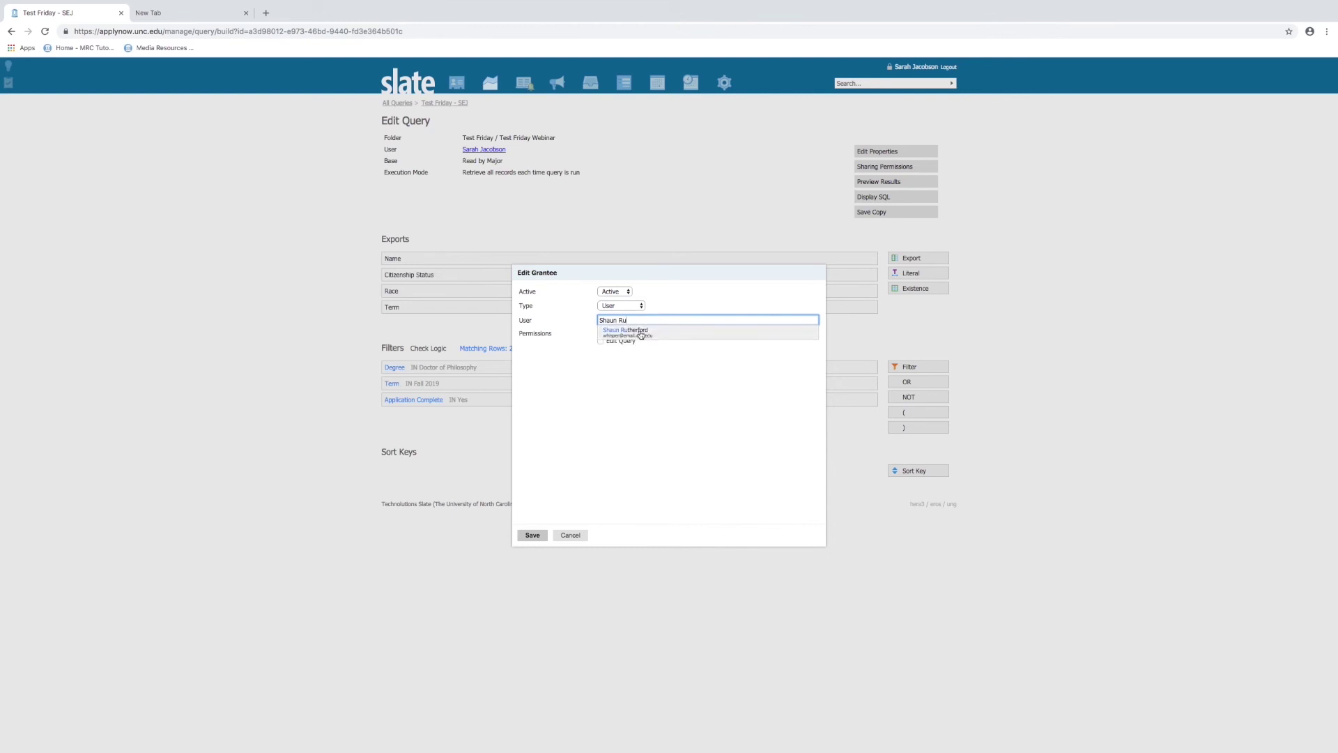
{"action": "left_click", "coordinate": [640, 333]}
{"action": "left_click", "coordinate": [600, 334]}
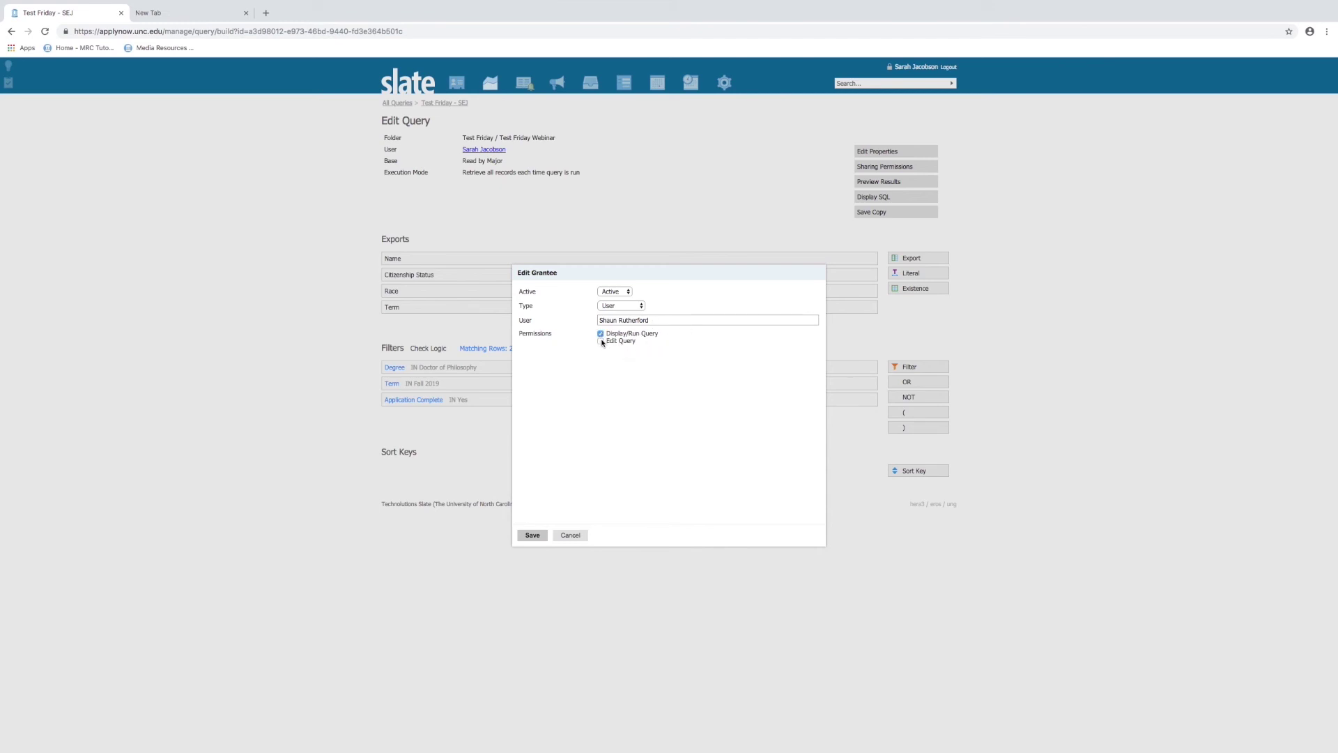
{"action": "left_click", "coordinate": [600, 342]}
{"action": "left_click", "coordinate": [527, 532]}
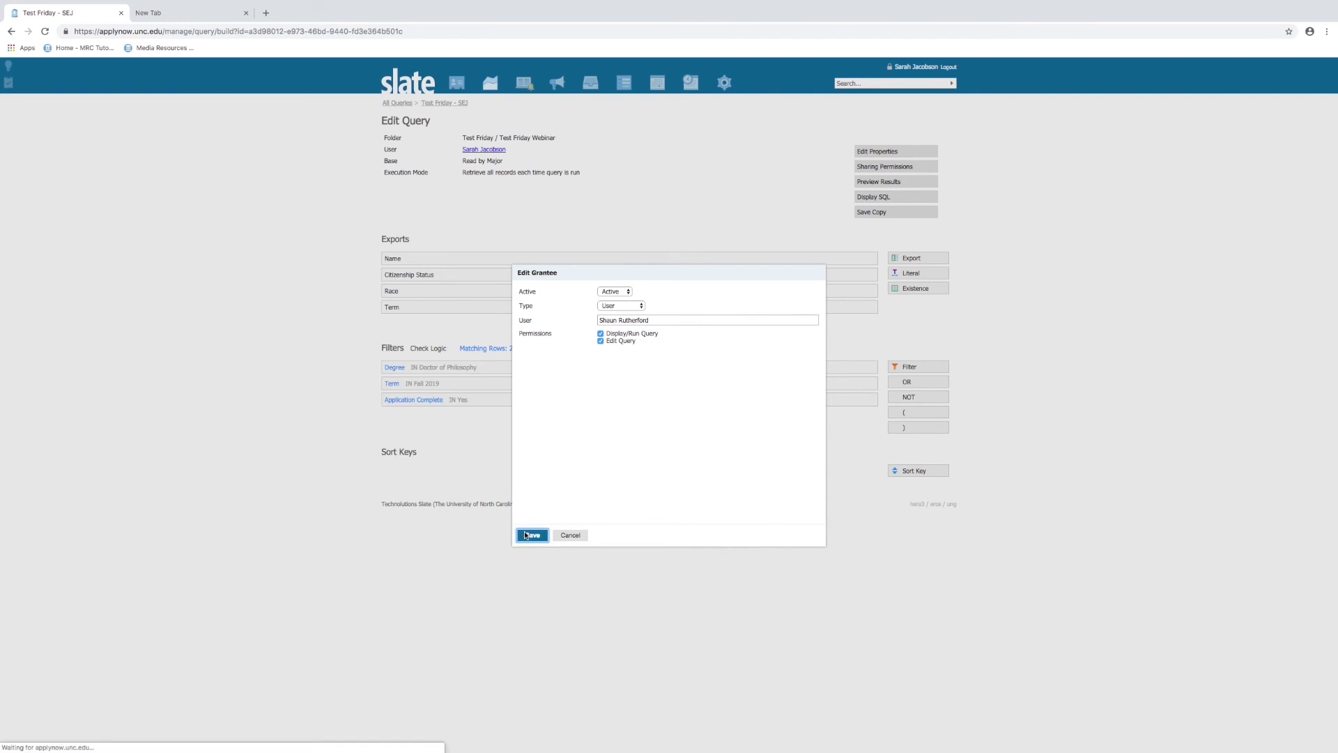
Step: Add a second user grantee with Display/Run Query permission only
{"action": "left_click", "coordinate": [547, 303]}
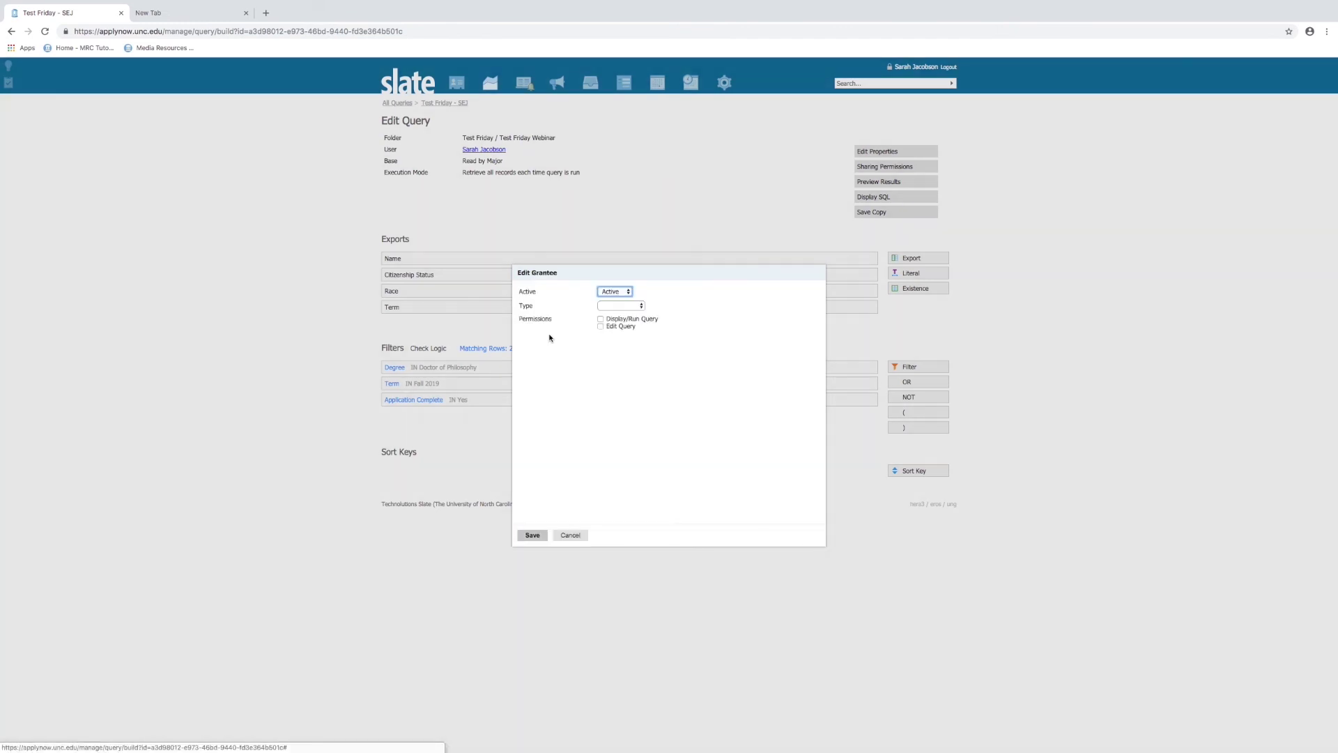
{"action": "left_click", "coordinate": [607, 308]}
{"action": "left_click", "coordinate": [611, 315]}
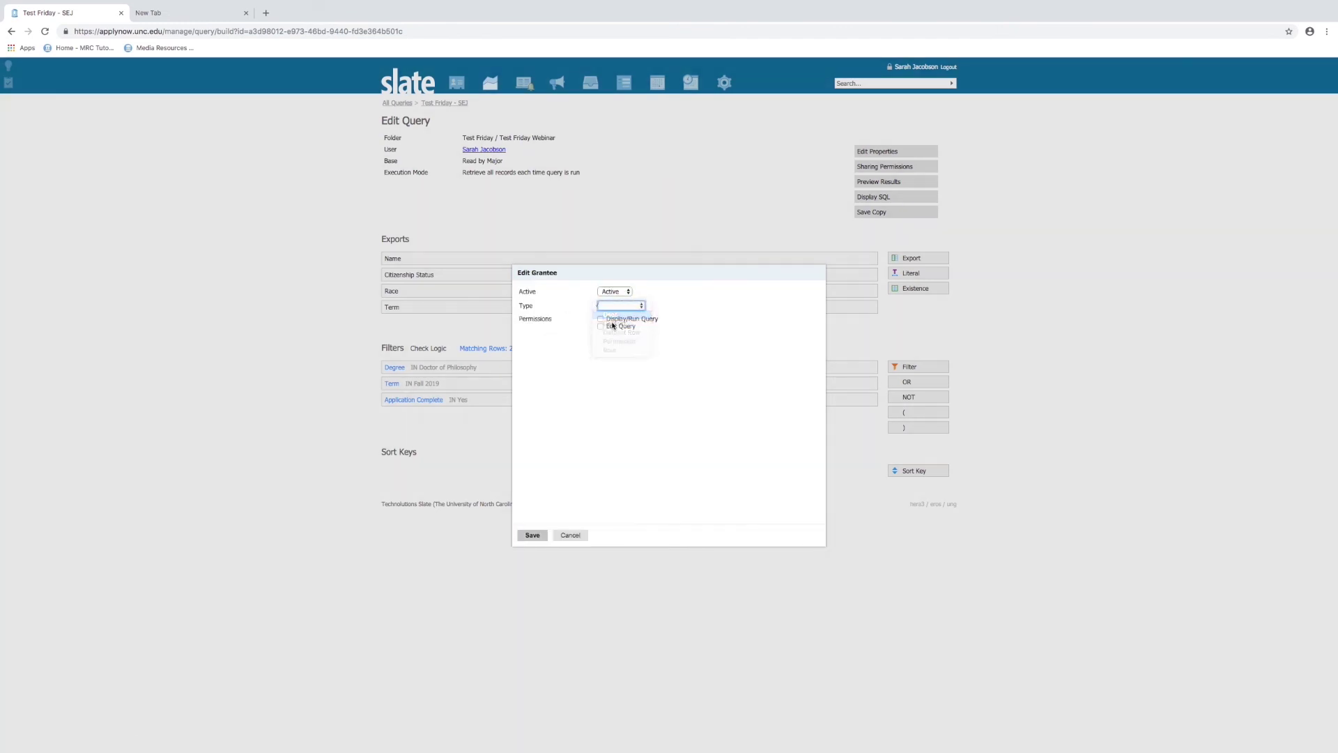
{"action": "left_click", "coordinate": [614, 319]}
{"action": "type", "text": "Stephani"}
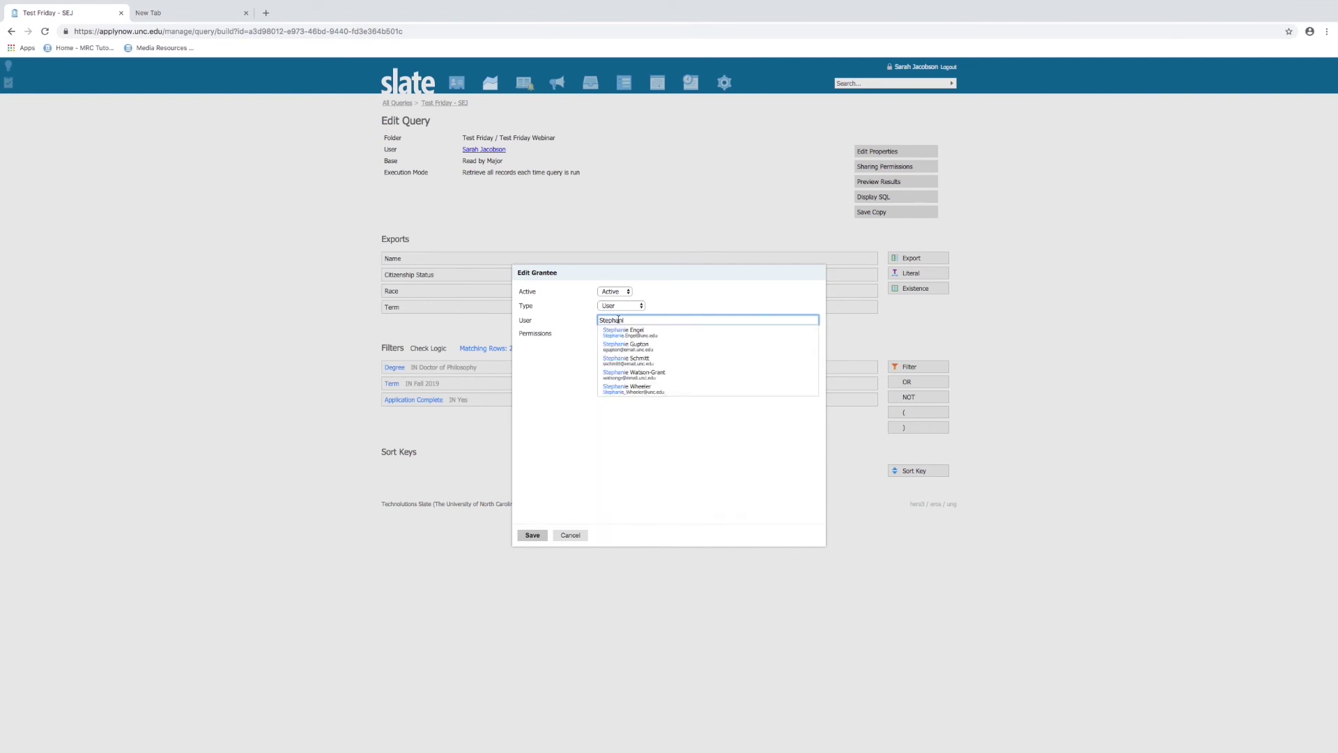
{"action": "left_click", "coordinate": [635, 359]}
{"action": "left_click", "coordinate": [601, 334]}
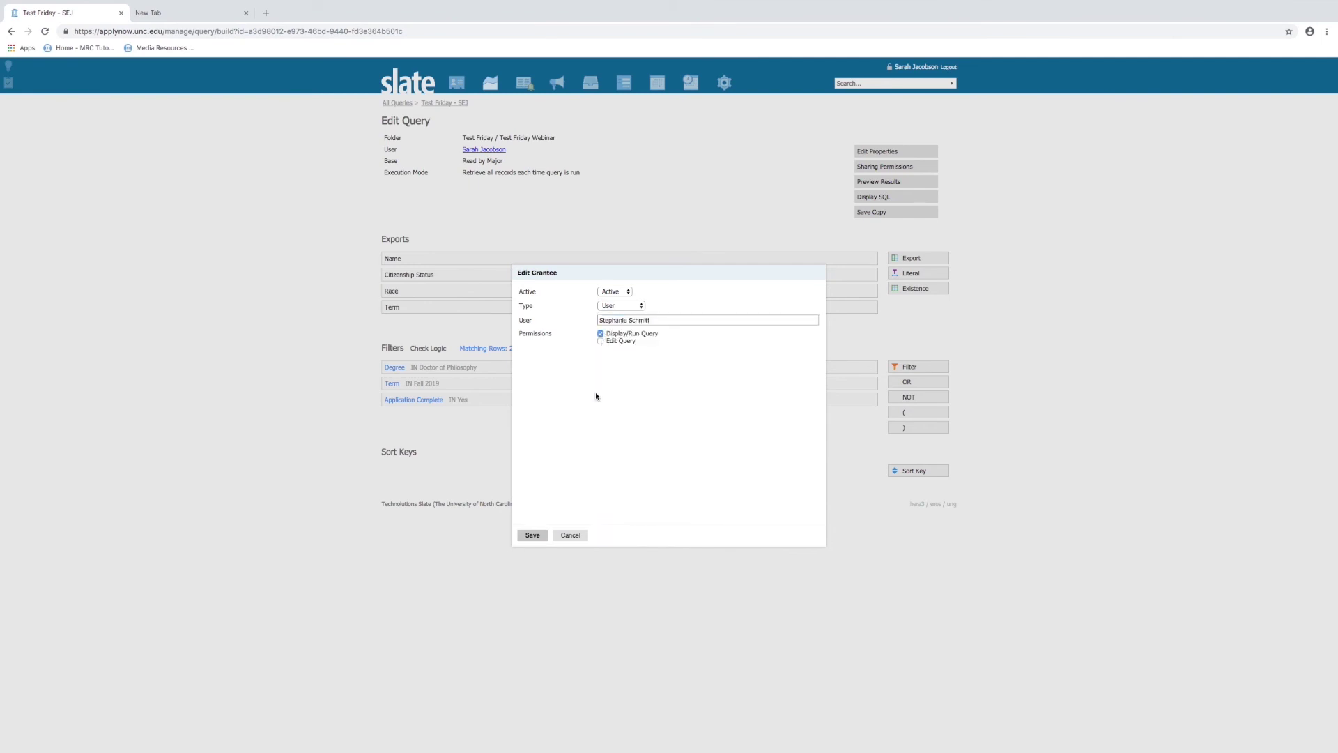
{"action": "left_click", "coordinate": [532, 536]}
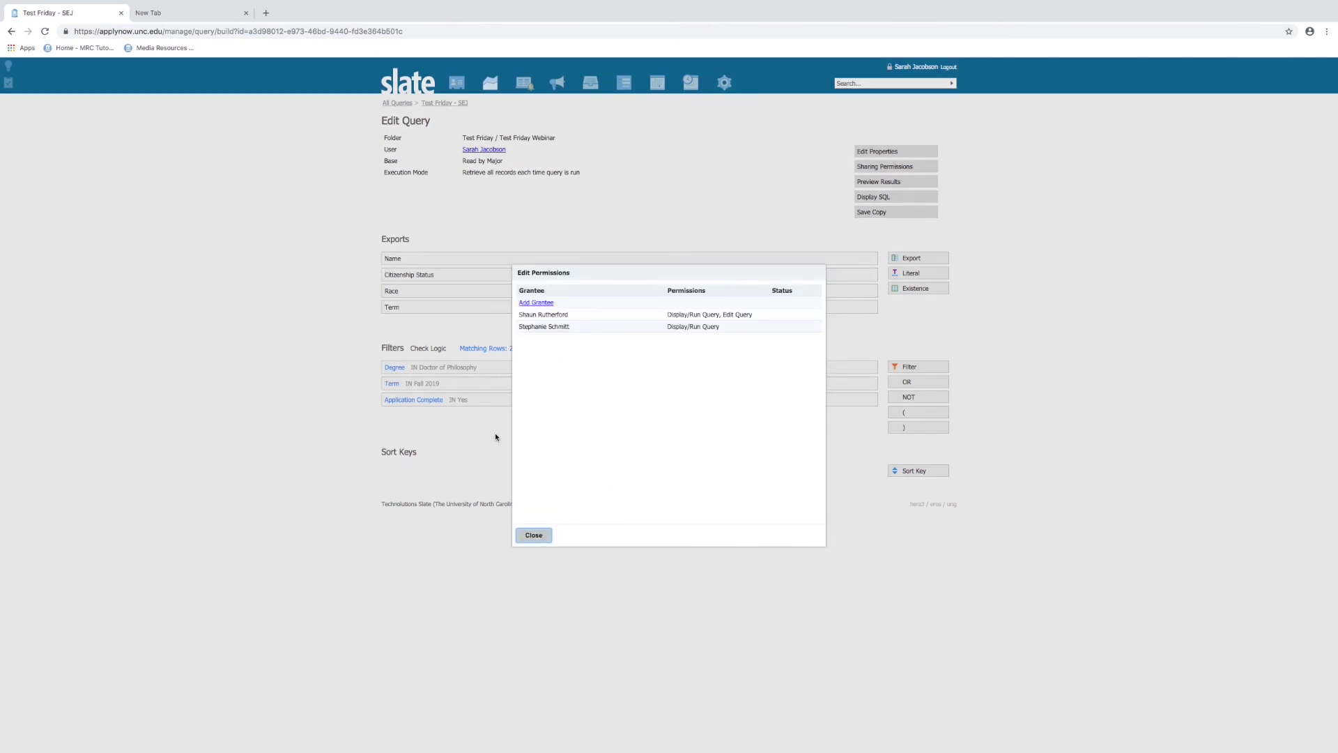
Step: Close the sharing permissions list and check the query's results preview, then close it
{"action": "left_click", "coordinate": [533, 537]}
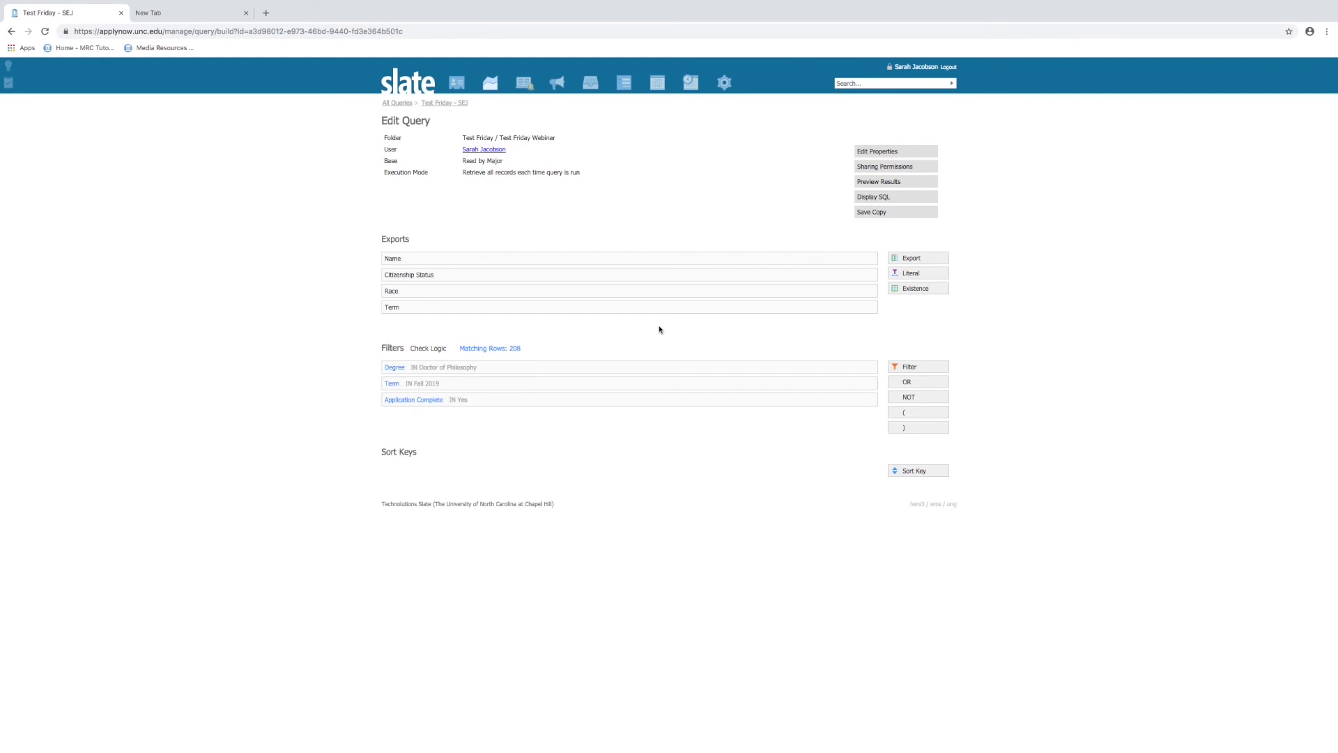
{"action": "left_click", "coordinate": [864, 184]}
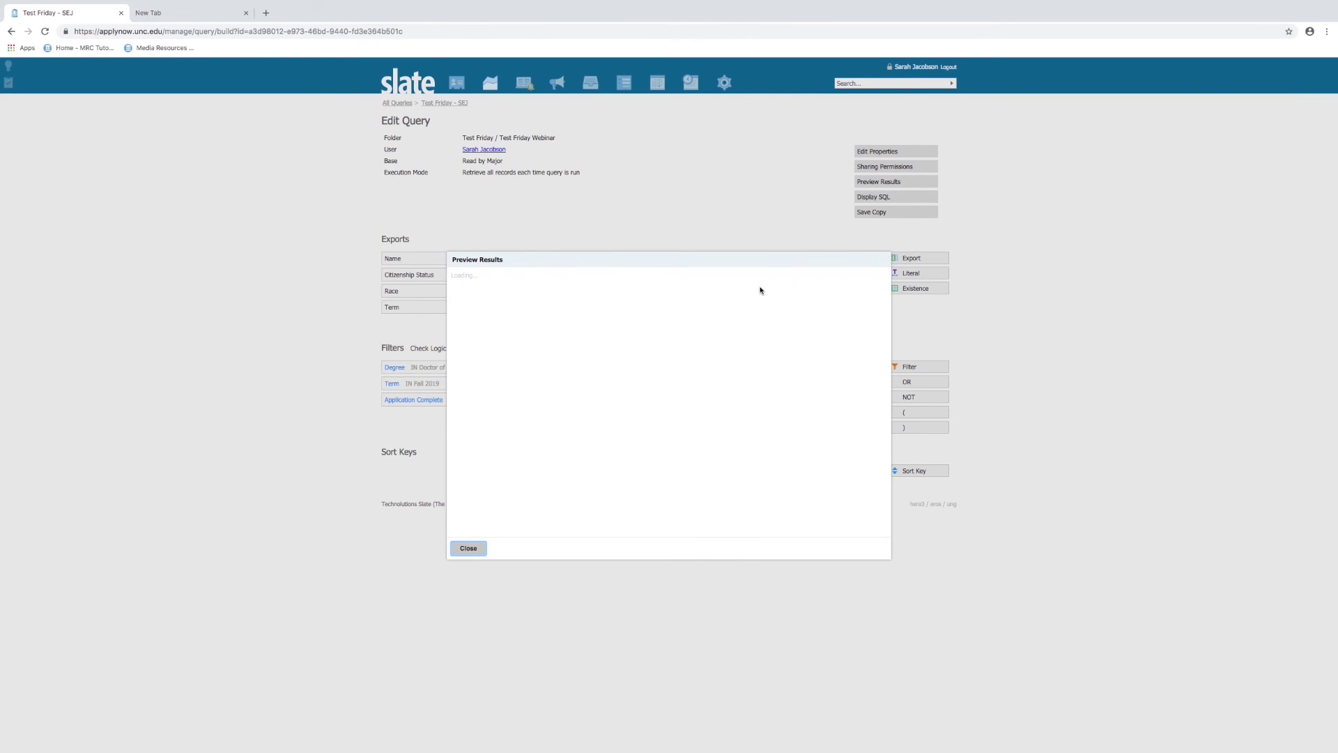
{"action": "scroll", "coordinate": [705, 377], "scroll_direction": "down", "scroll_amount": 3}
{"action": "scroll", "coordinate": [706, 380], "scroll_direction": "up", "scroll_amount": 3}
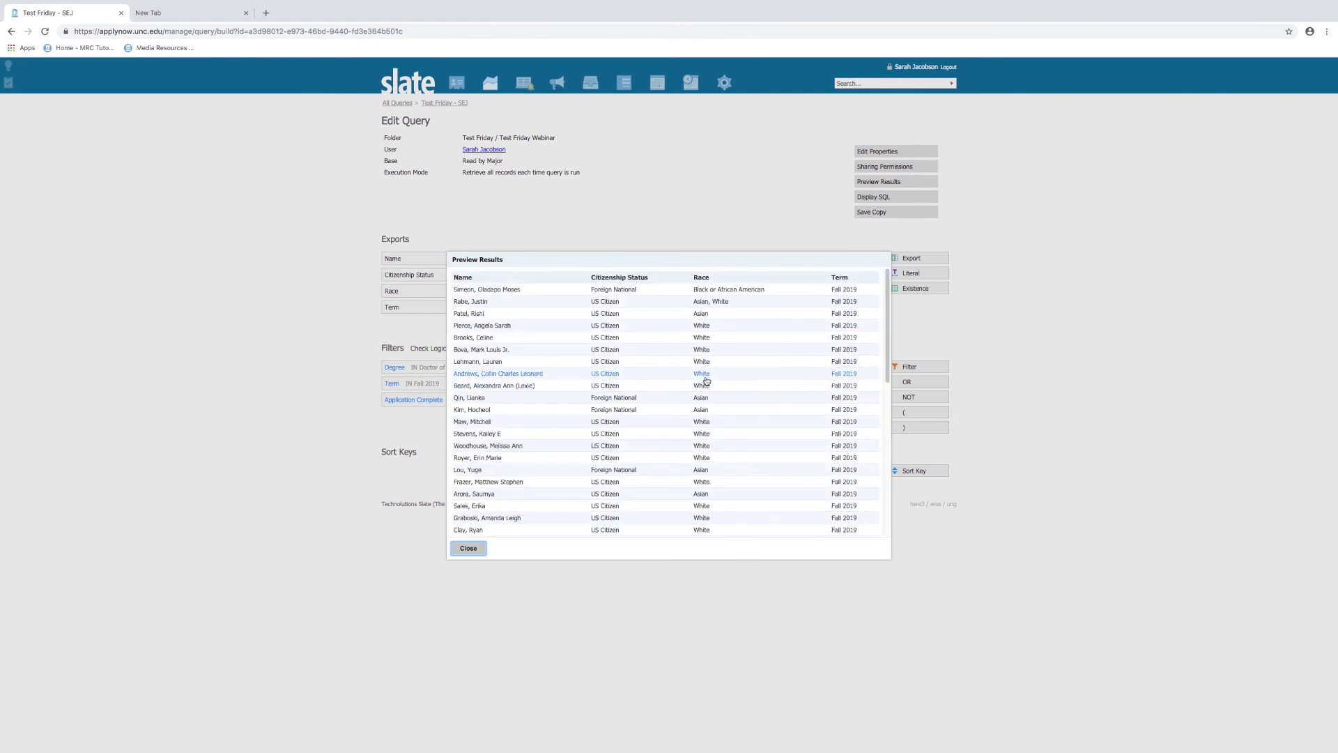
{"action": "left_click", "coordinate": [1016, 239]}
{"action": "left_click", "coordinate": [467, 548]}
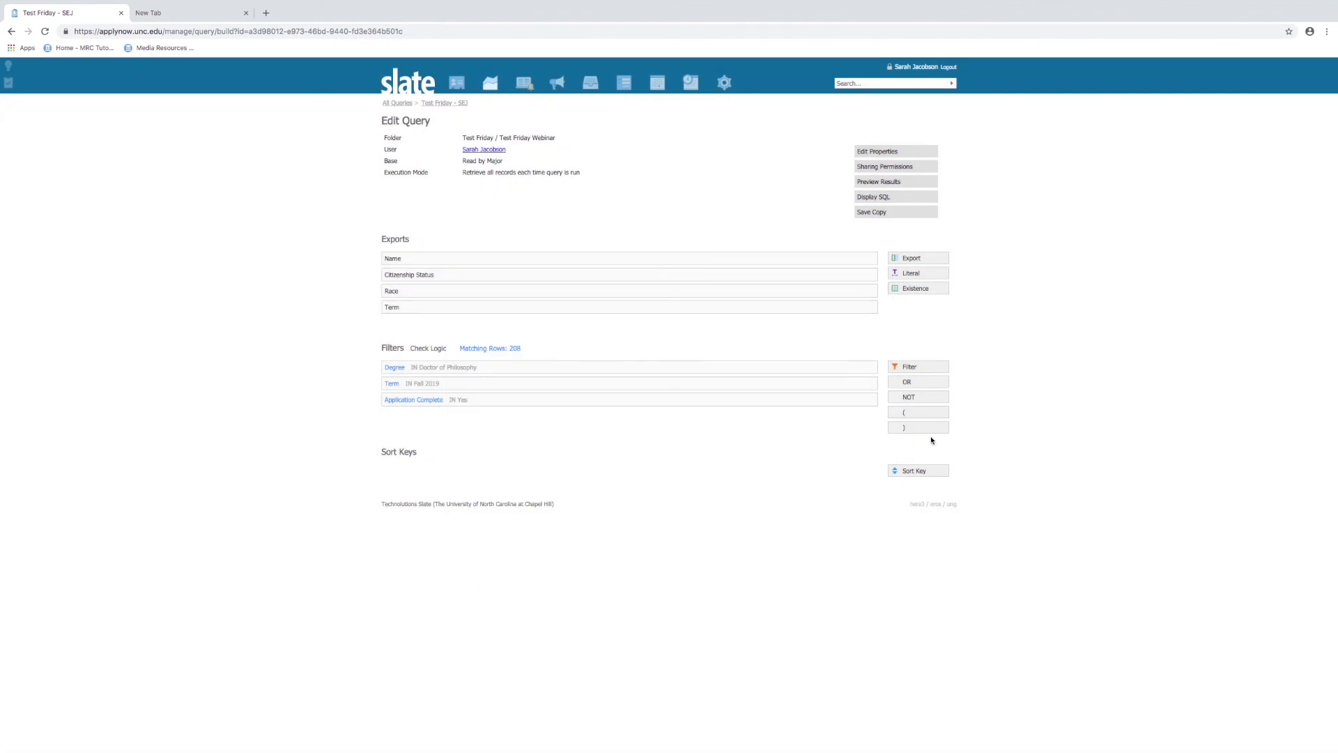
Step: Add ascending sort keys for Citizenship Status, then Term
{"action": "left_click", "coordinate": [913, 470]}
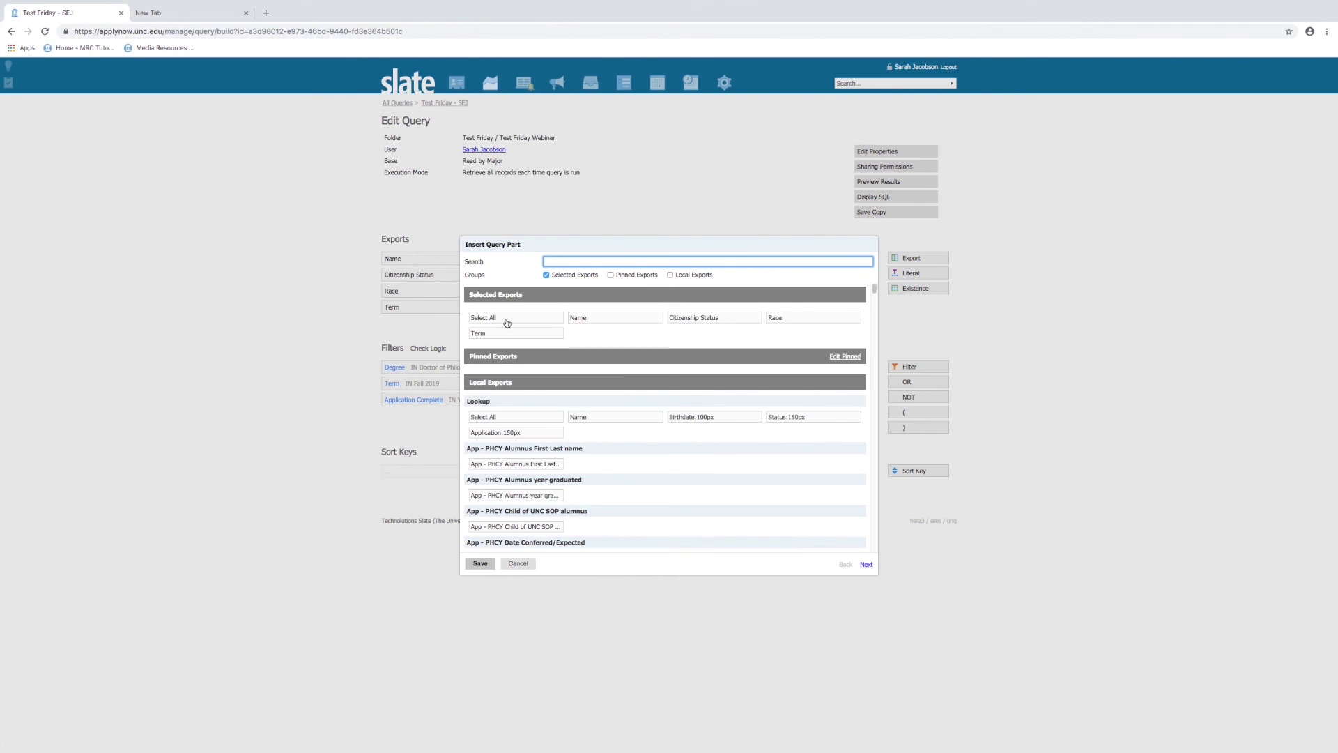
{"action": "left_click", "coordinate": [669, 318]}
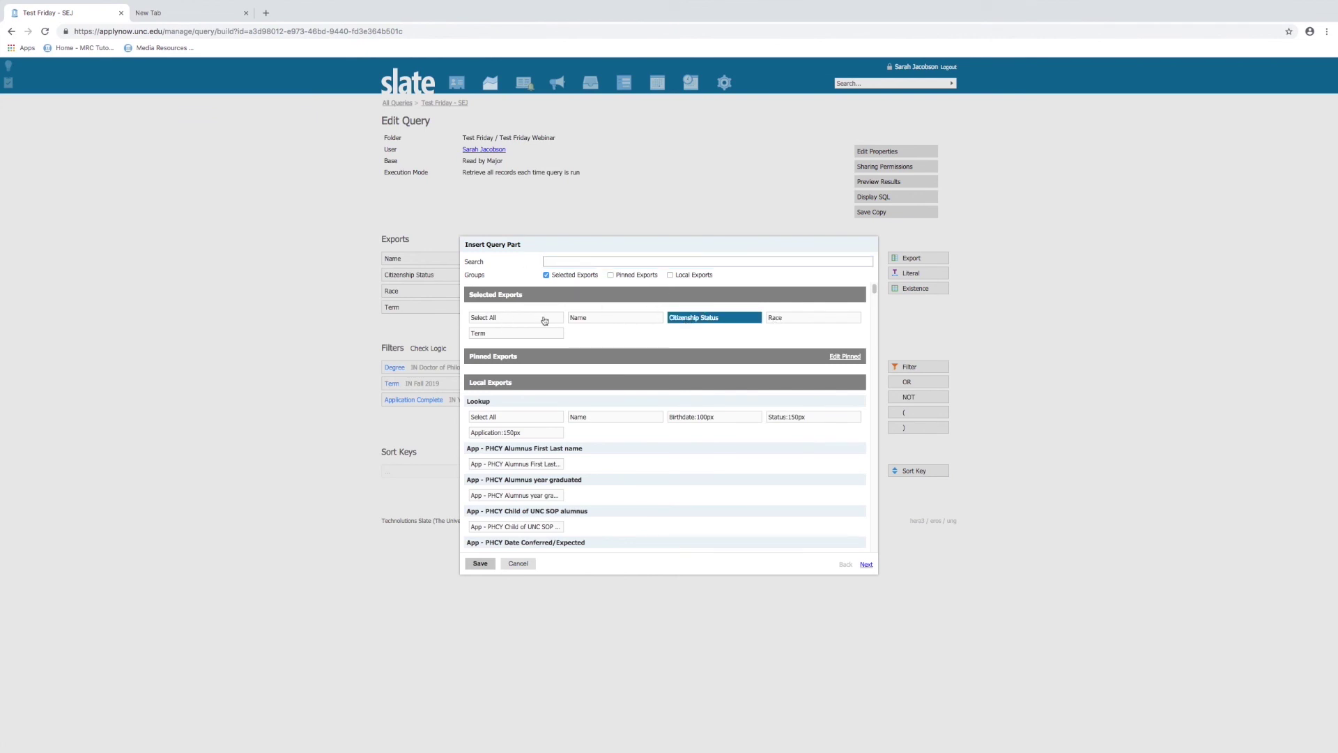
{"action": "left_click", "coordinate": [481, 563]}
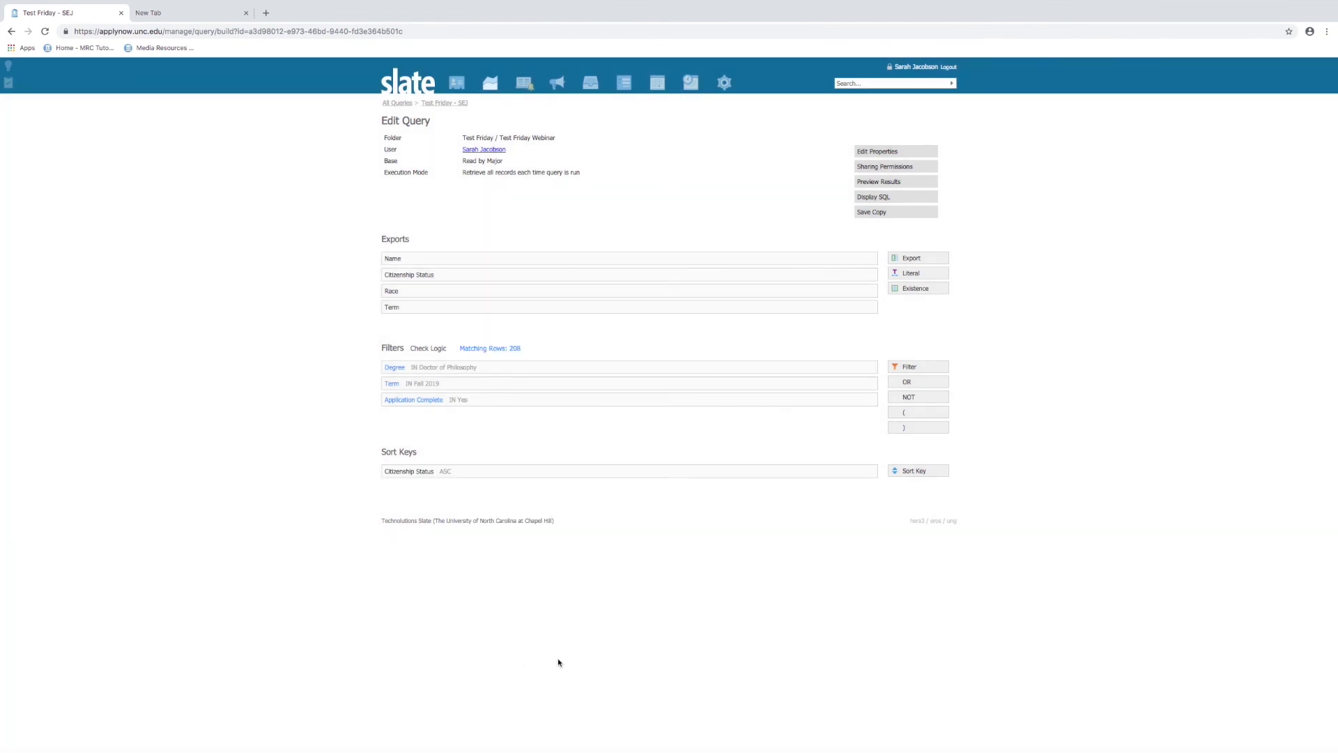
{"action": "left_click", "coordinate": [902, 471]}
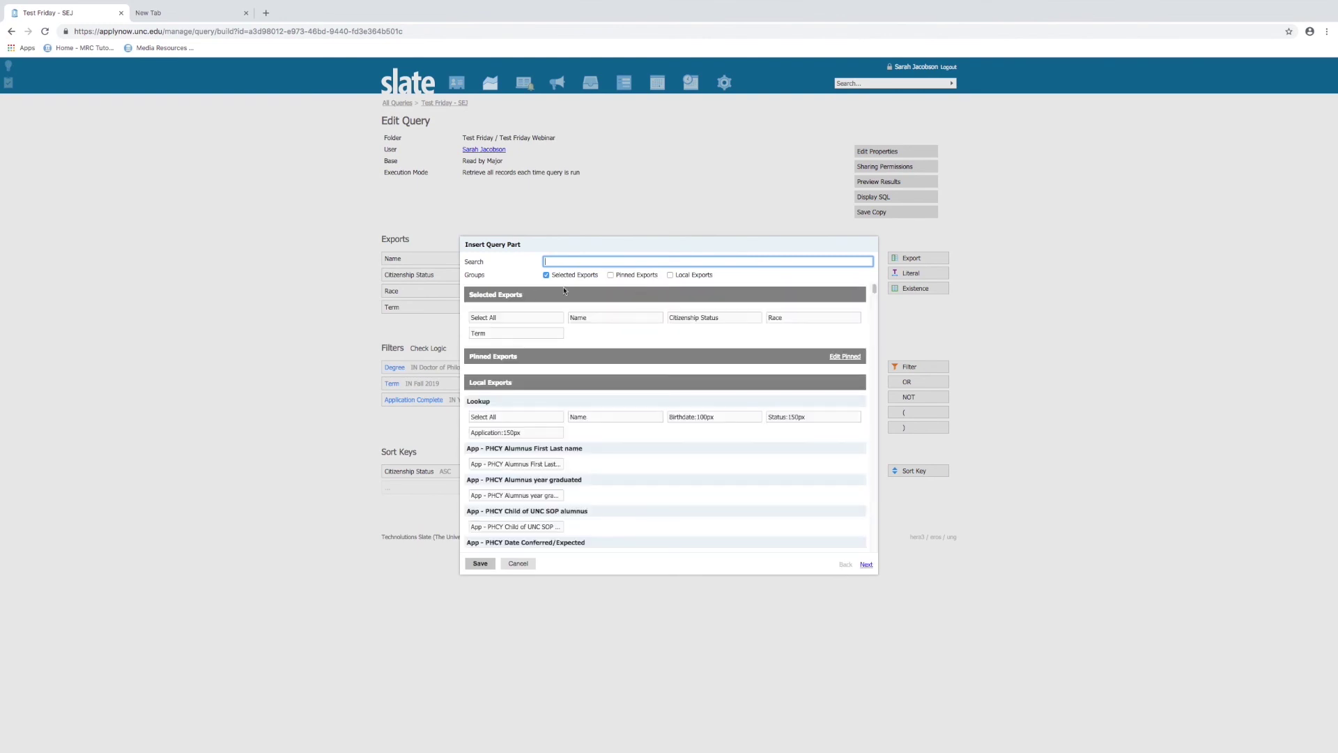
{"action": "left_click", "coordinate": [512, 334]}
{"action": "left_click", "coordinate": [481, 563]}
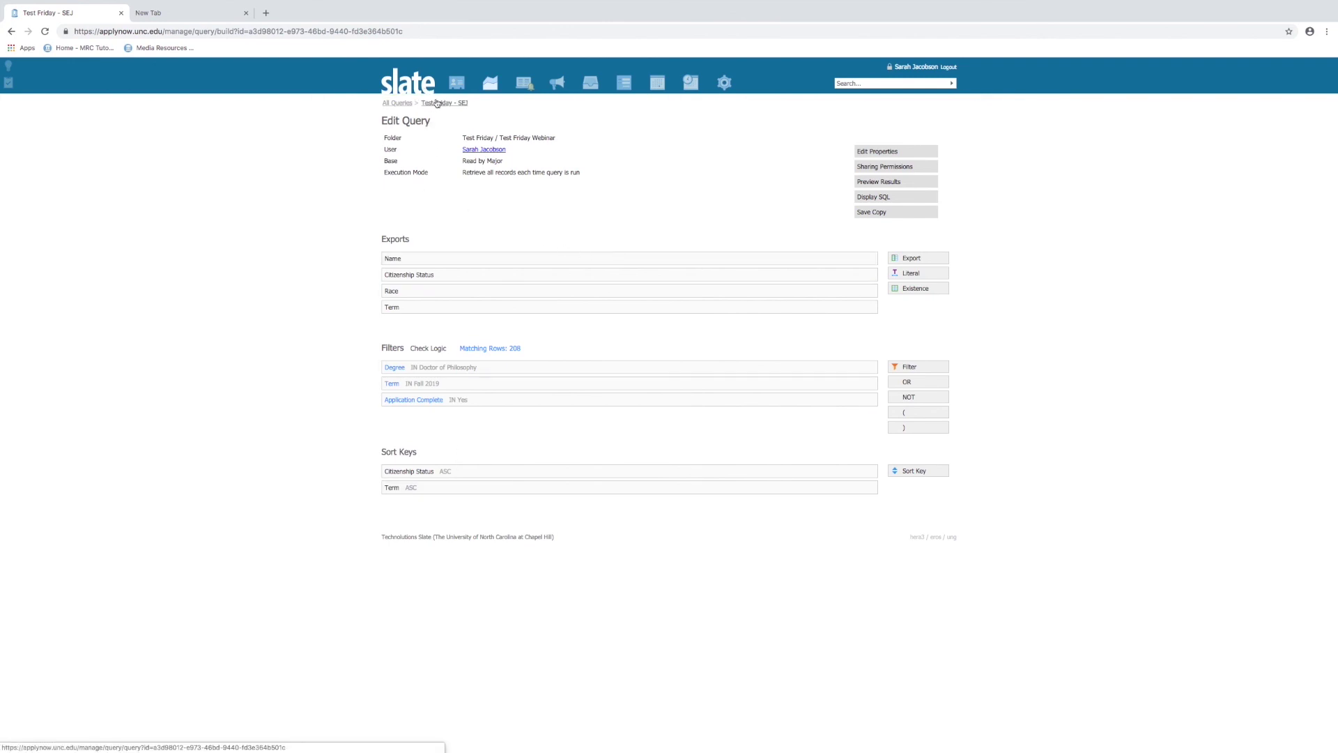
Step: Go to All Queries and filter the list to the Test Friday folder
{"action": "left_click", "coordinate": [404, 103]}
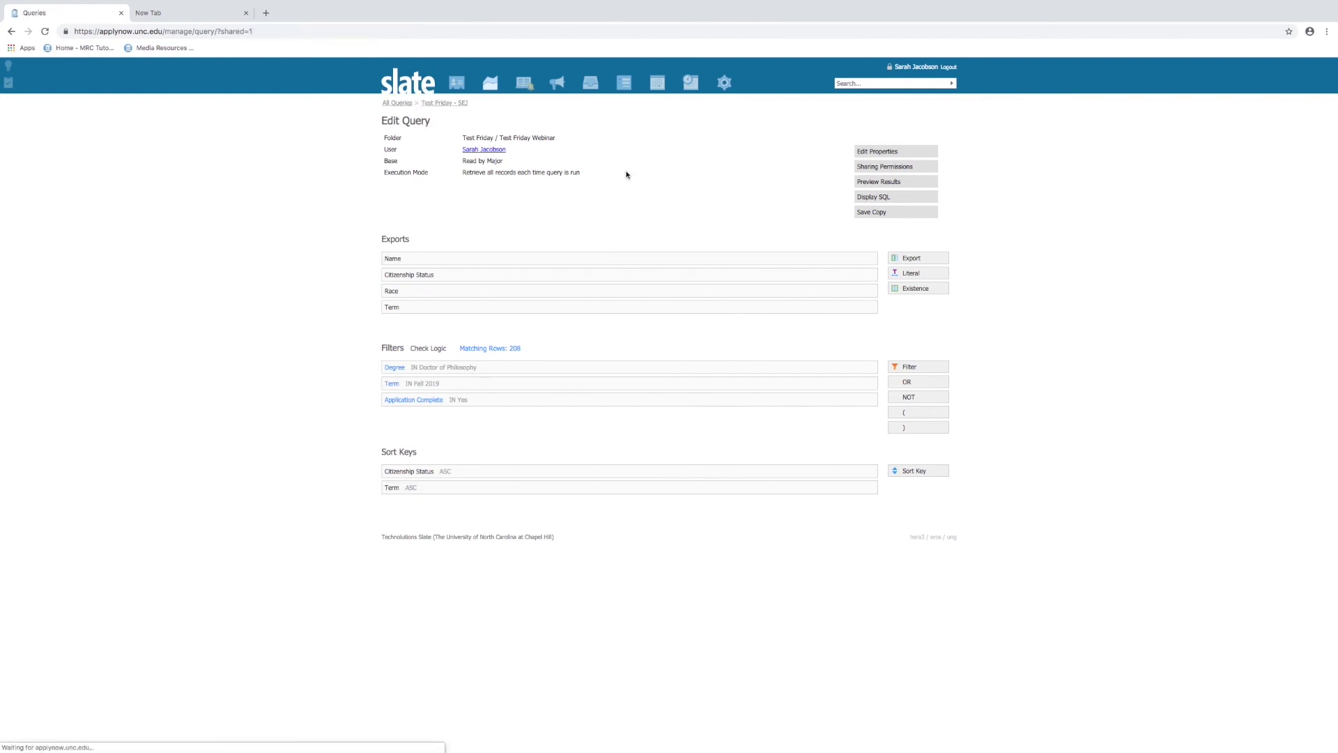
{"action": "scroll", "coordinate": [534, 465], "scroll_direction": "down", "scroll_amount": 10}
{"action": "scroll", "coordinate": [534, 466], "scroll_direction": "up", "scroll_amount": 6}
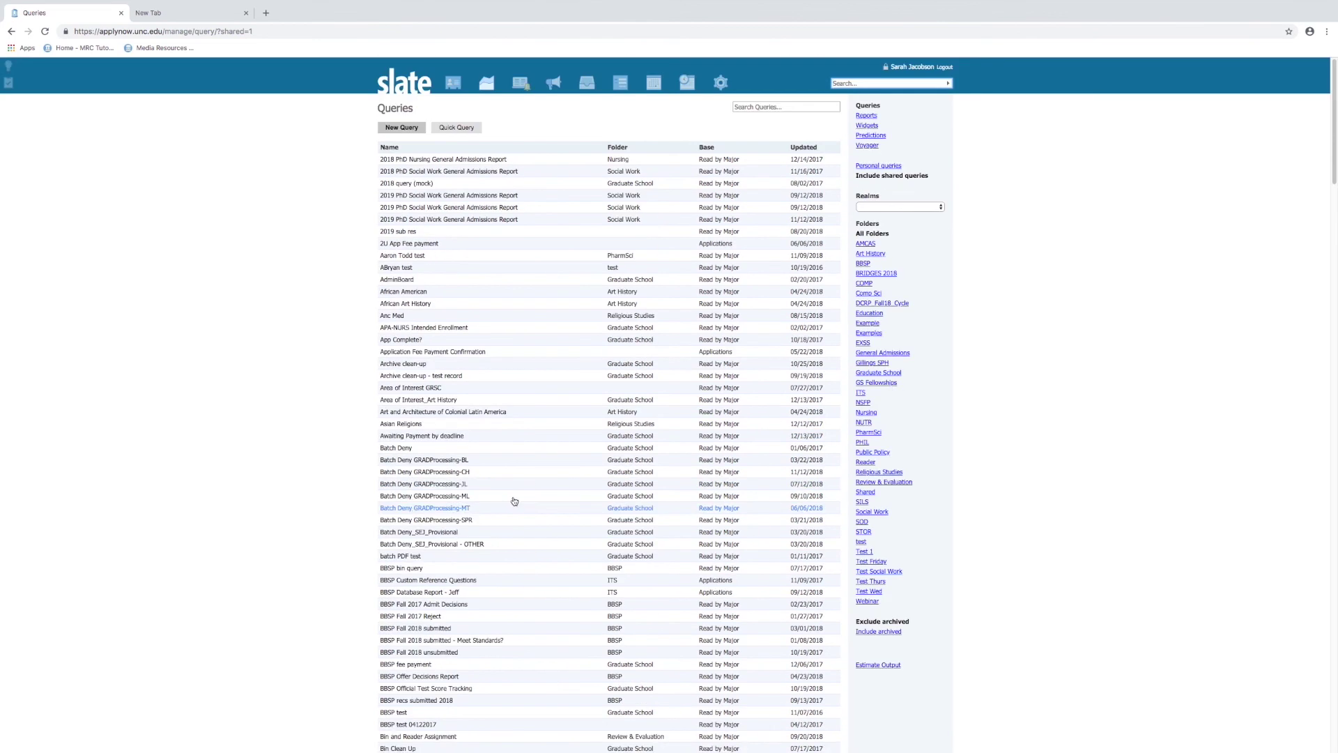
{"action": "left_click", "coordinate": [872, 563]}
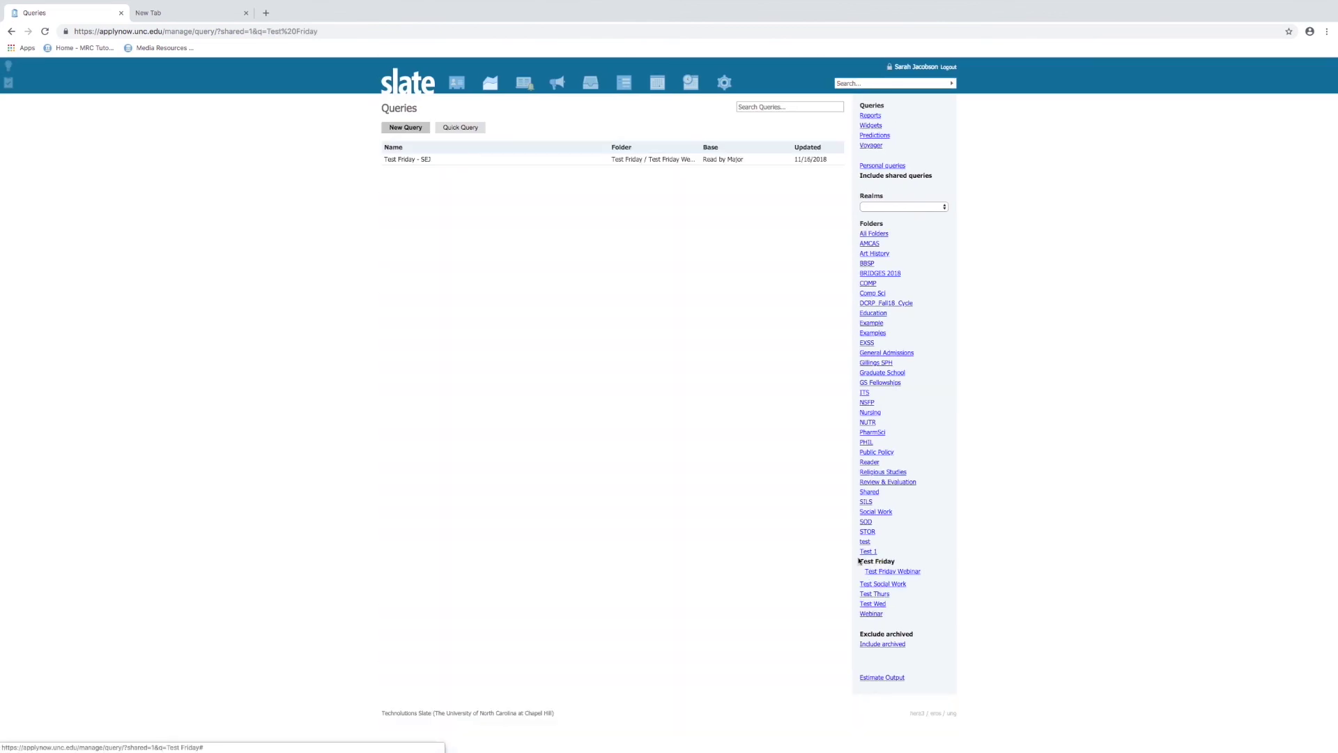